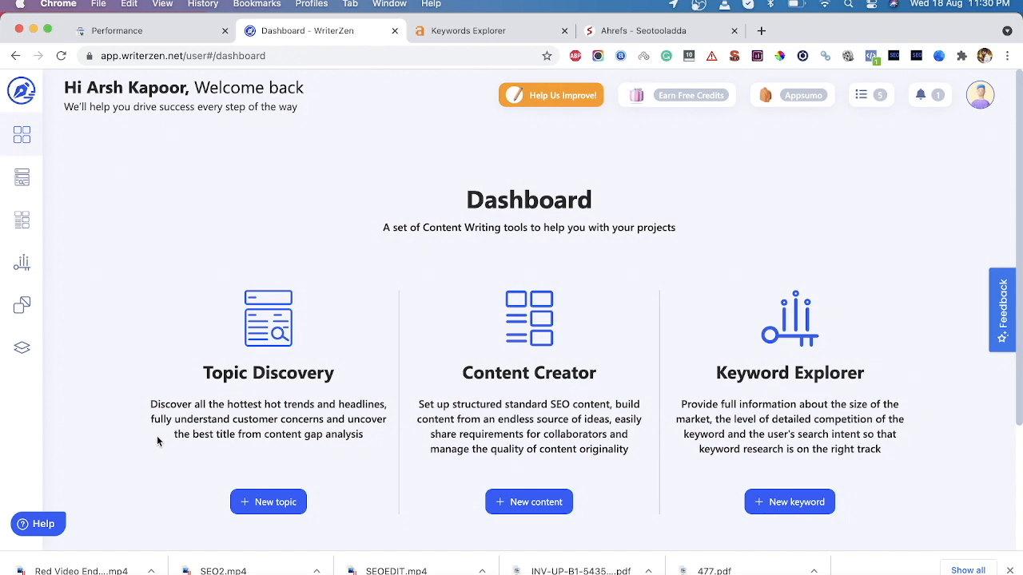
drag(462, 373, 598, 390)
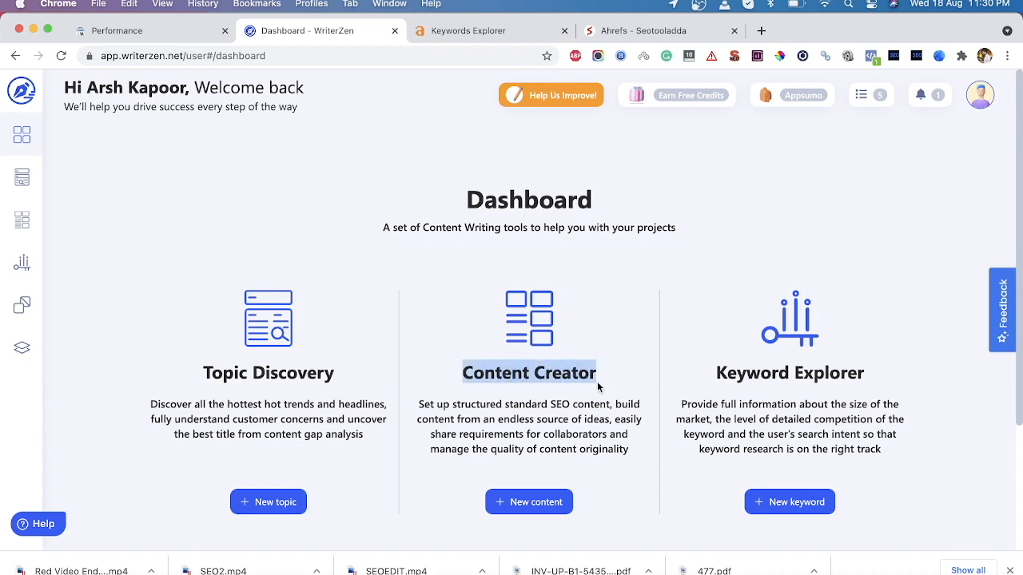
click(418, 406)
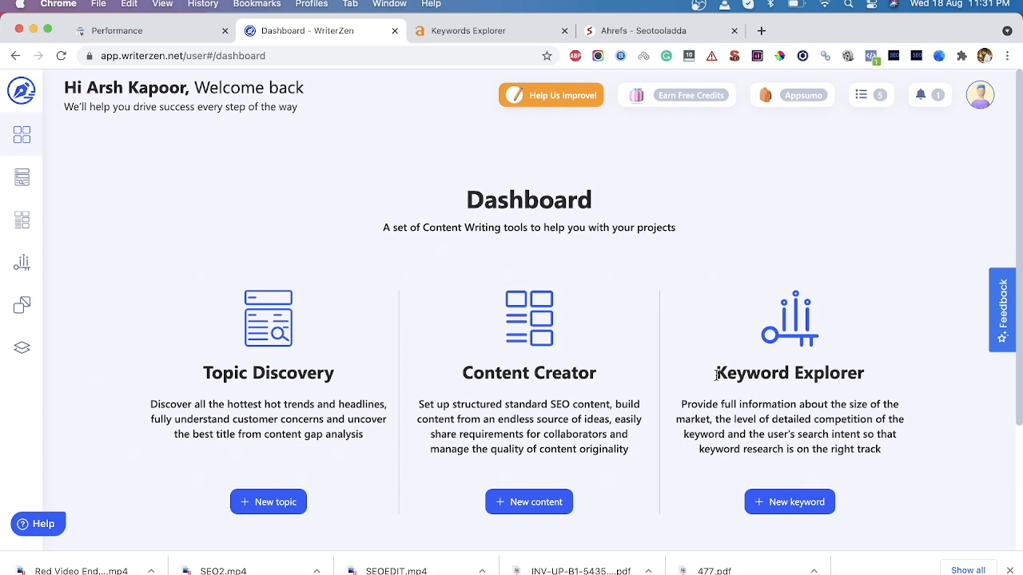
drag(717, 375, 899, 452)
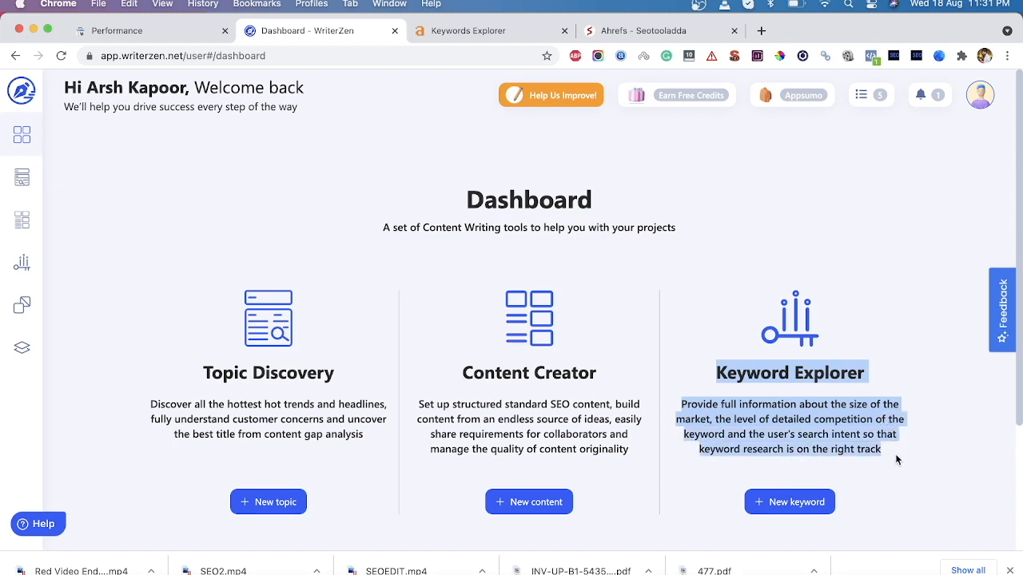
- Start a new Keyword Explorer search for "kitchen gift ideas for mom" with location India and language English
click(802, 503)
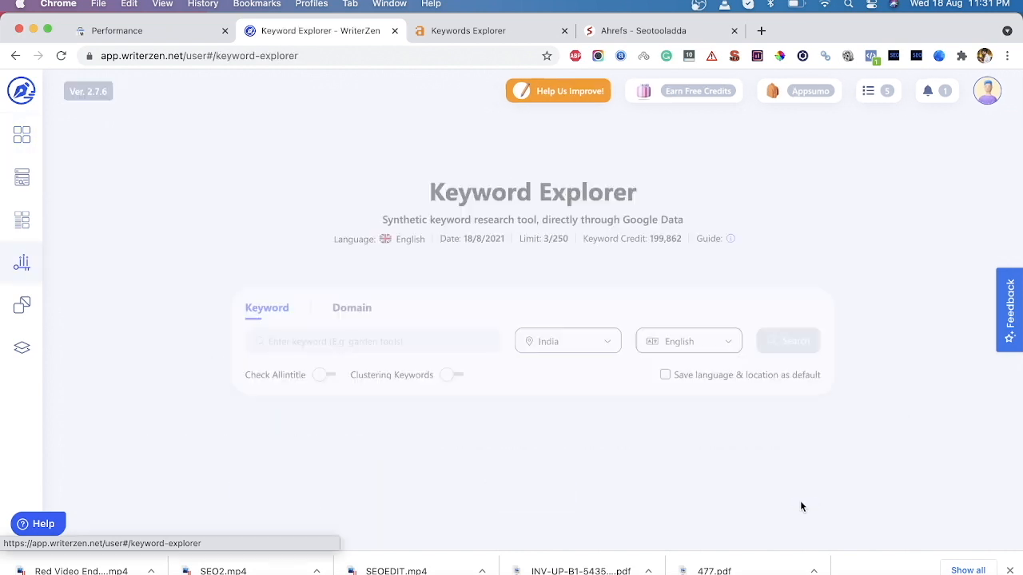
click(268, 337)
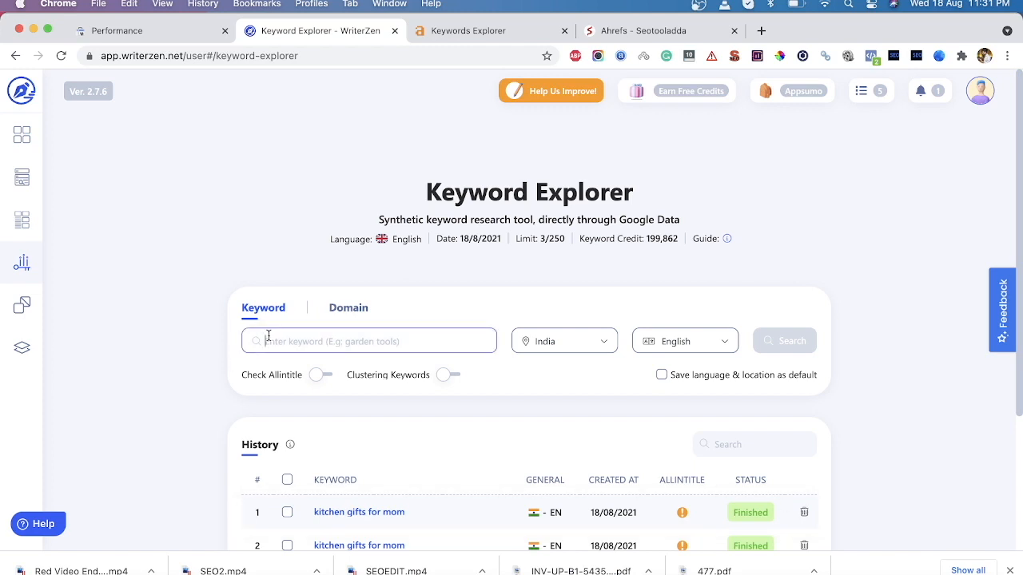
text(kitchen gift ideas for mom)
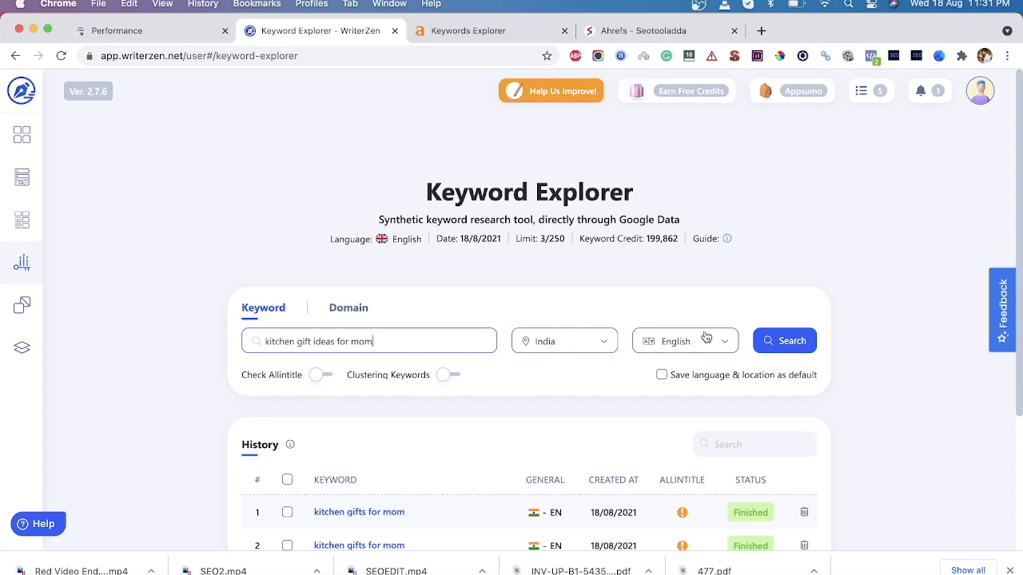
click(784, 342)
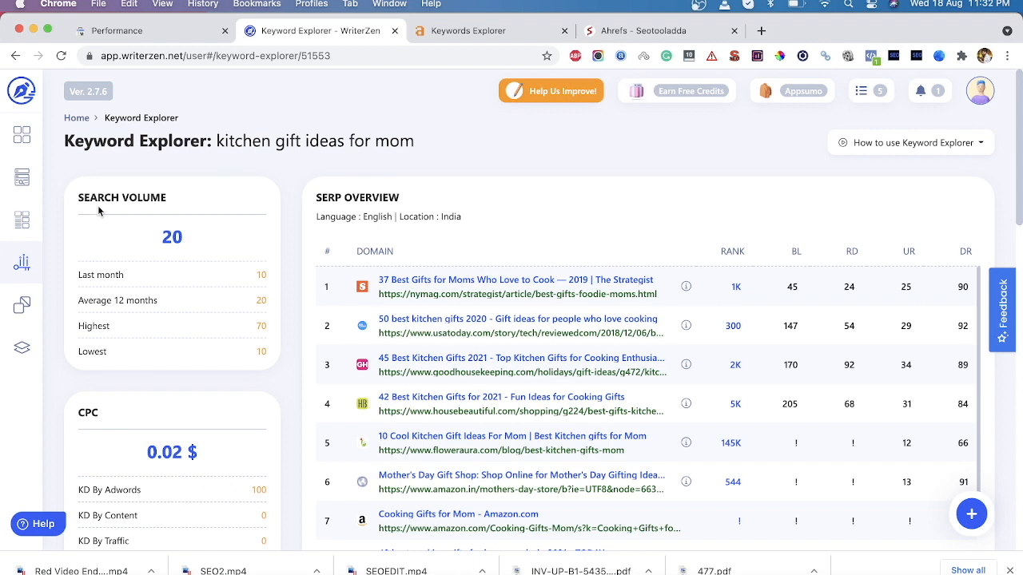
- Check the keyword's search volume and copy the keyword "kitchen gift ideas for mom" from the report heading
drag(190, 245, 144, 245)
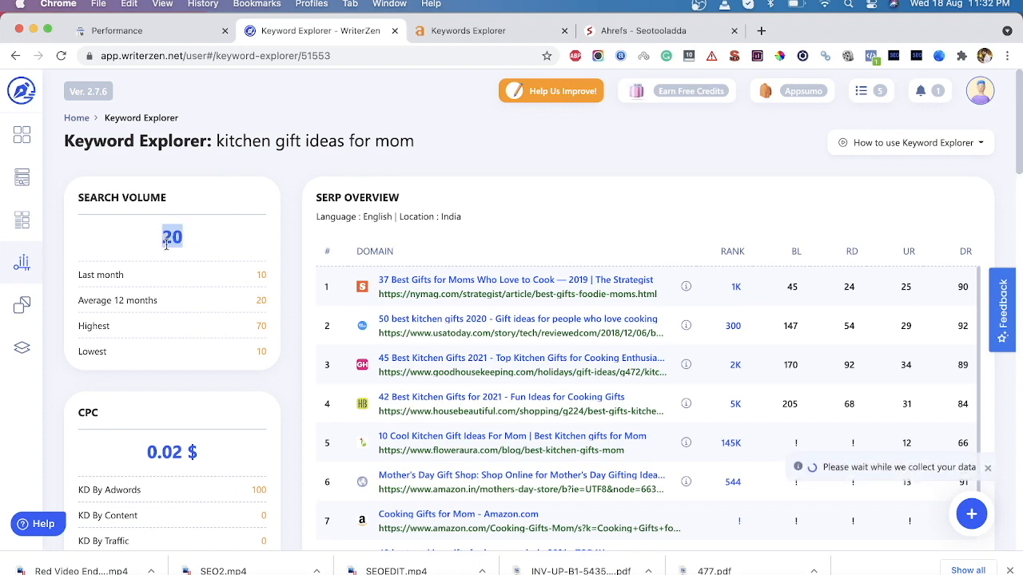
drag(216, 137, 411, 142)
key(super+c)
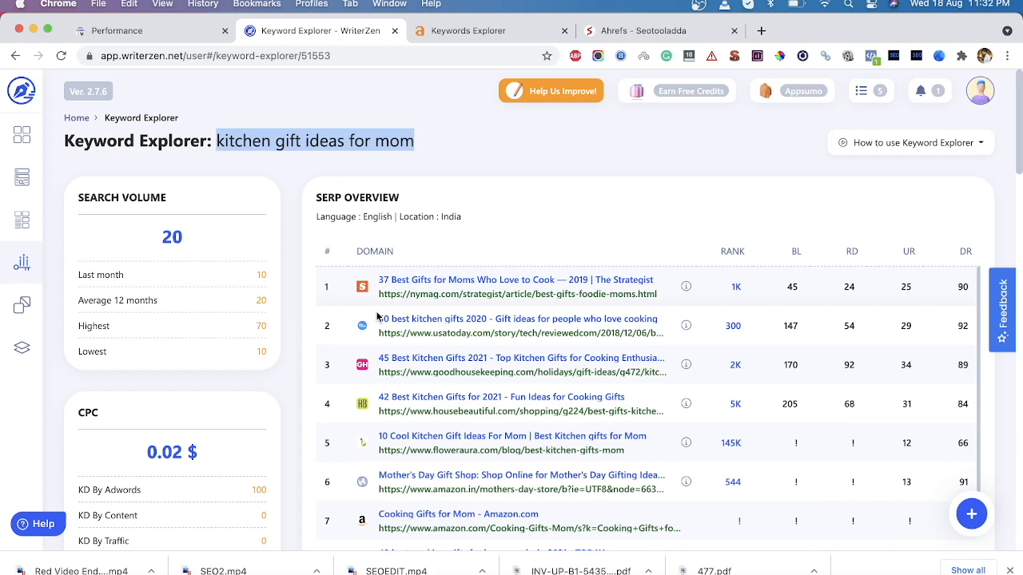
drag(200, 240, 144, 234)
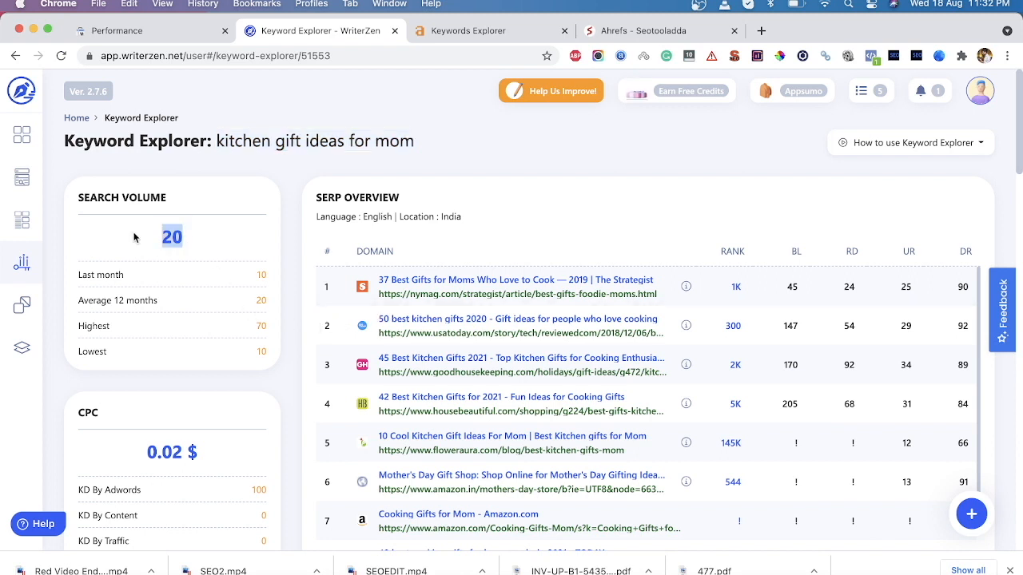
- Switch to Ahrefs Keywords Explorer and search Google in India for the copied keyword "kitchen gift ideas for mom"
click(458, 32)
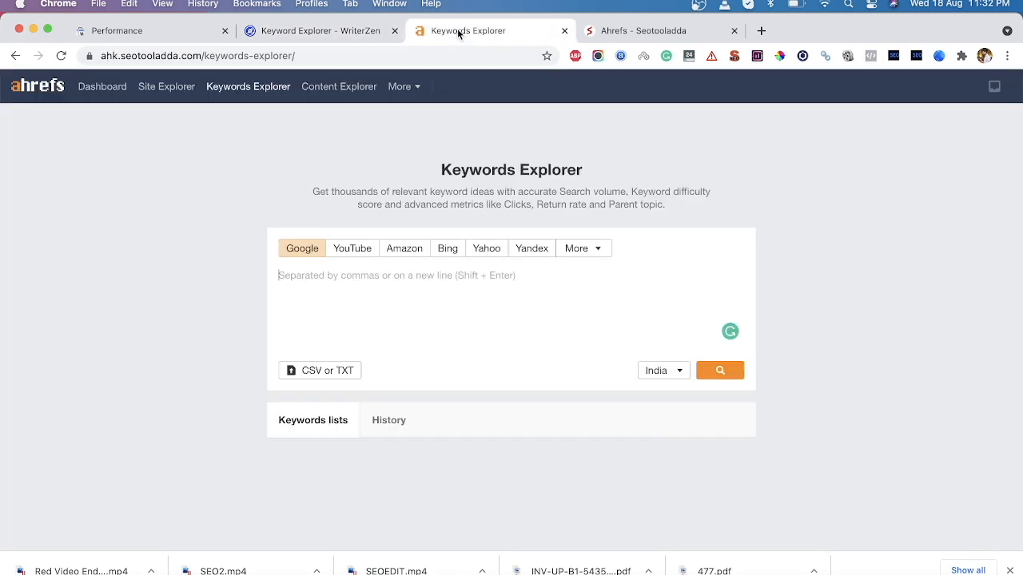
click(334, 321)
key(super+v)
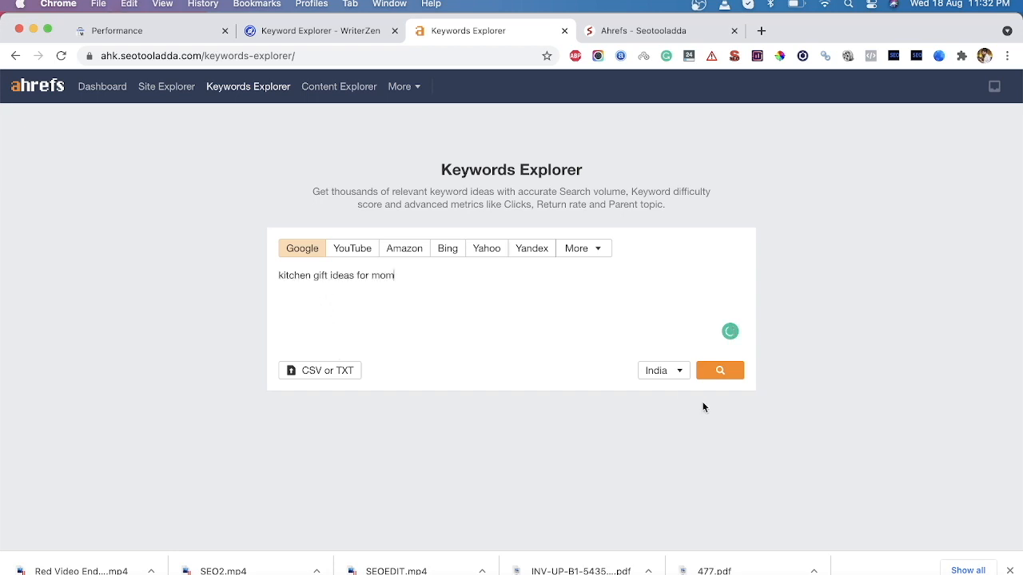
click(720, 371)
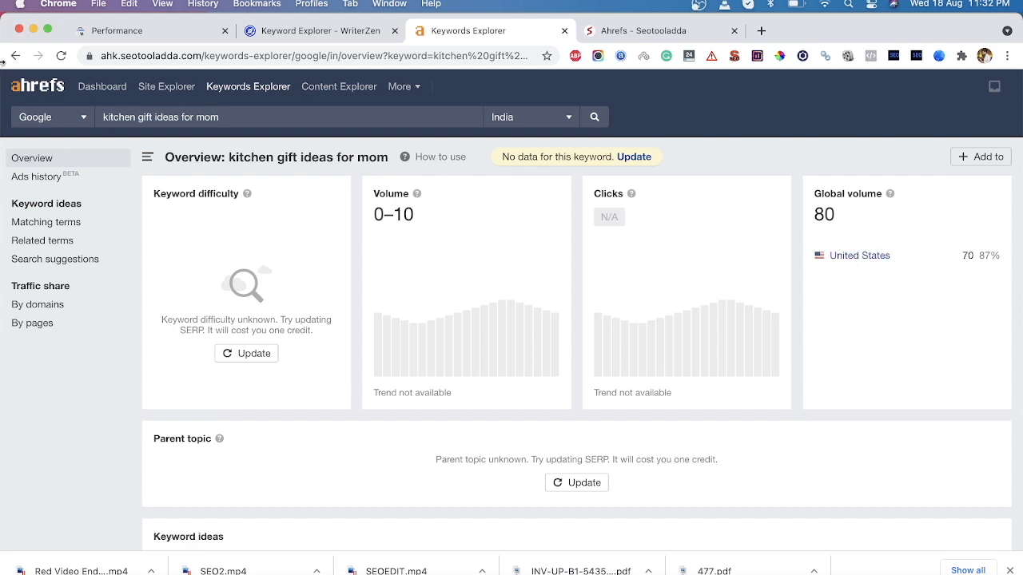
- Return to the blank Keywords Explorer form and rerun the India search for "kitchen gift ideas for mom"
click(16, 56)
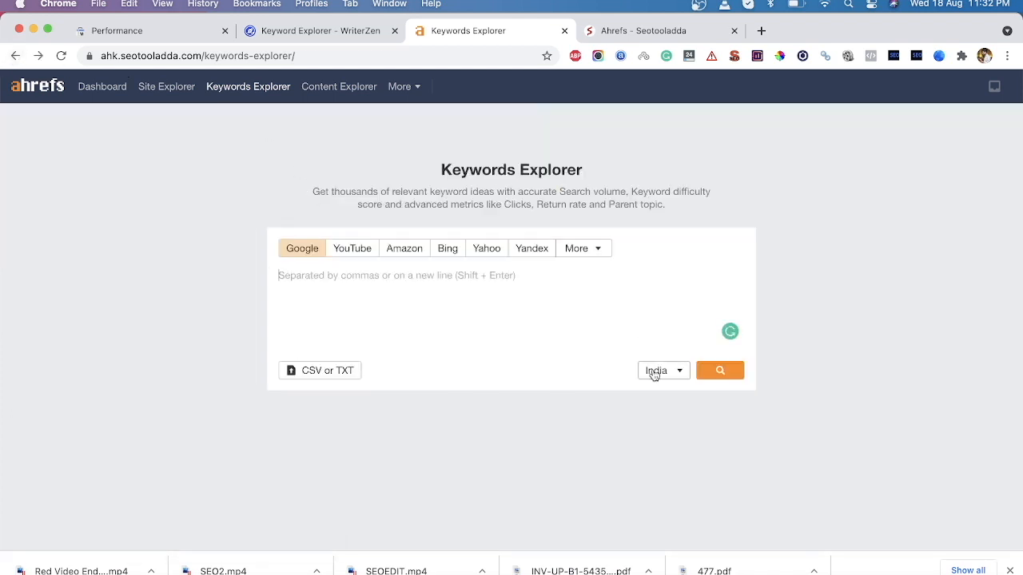
click(724, 371)
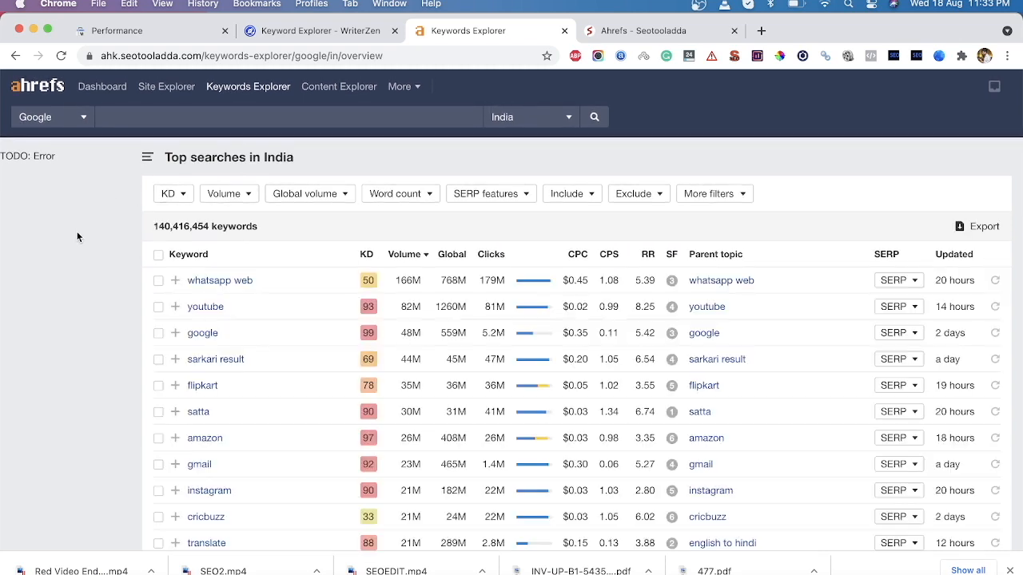
click(15, 56)
click(331, 306)
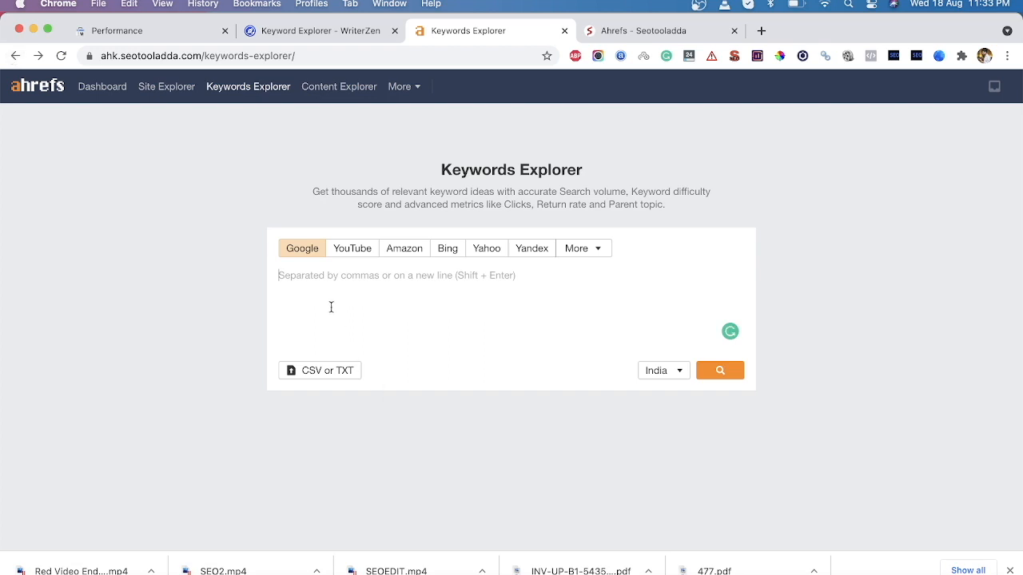
key(super+v)
click(709, 374)
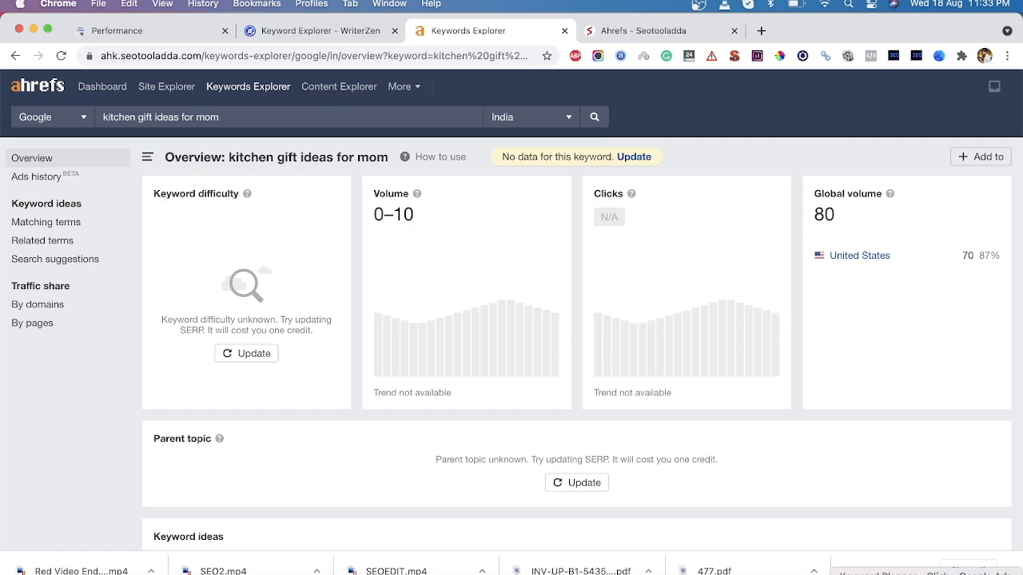
- Switch to Google Ads Keyword Planner and get keyword results for "kitchen gift ideas for mom" in India
click(925, 572)
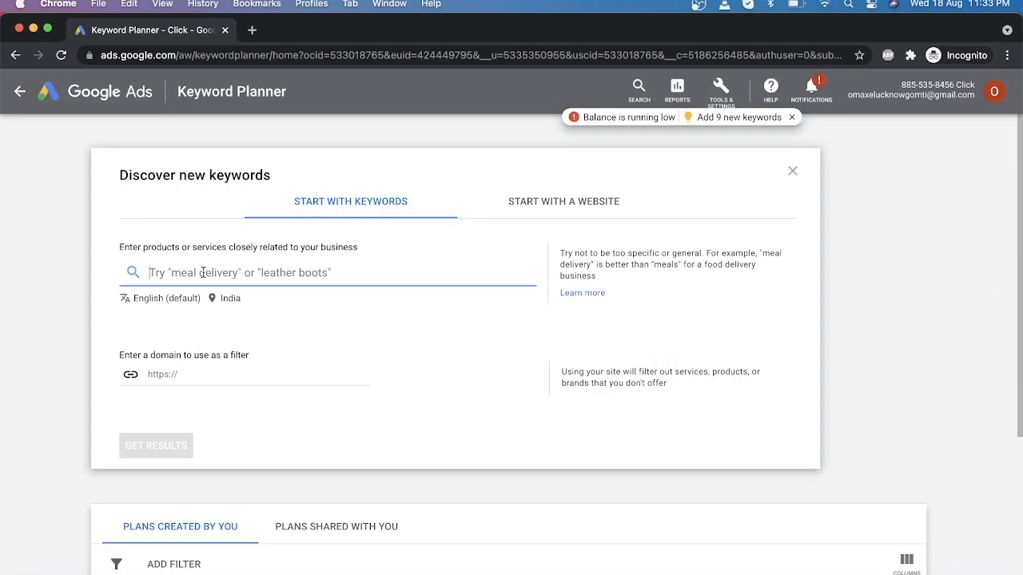
key(super+v)
click(148, 452)
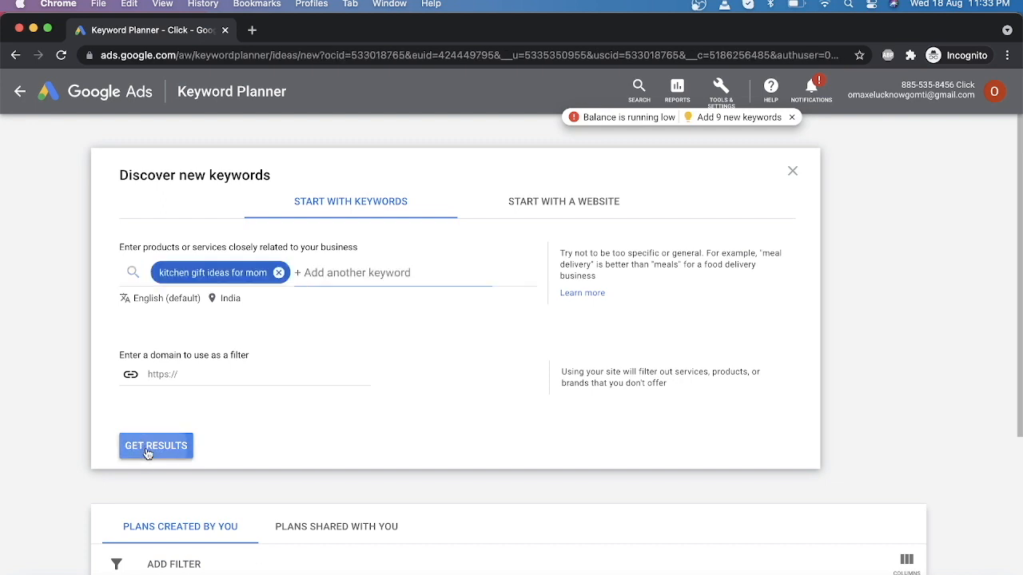
- Check the provided keyword's average monthly searches and widen the Keyword column to fit the full phrases
scroll(203, 400, down, 1)
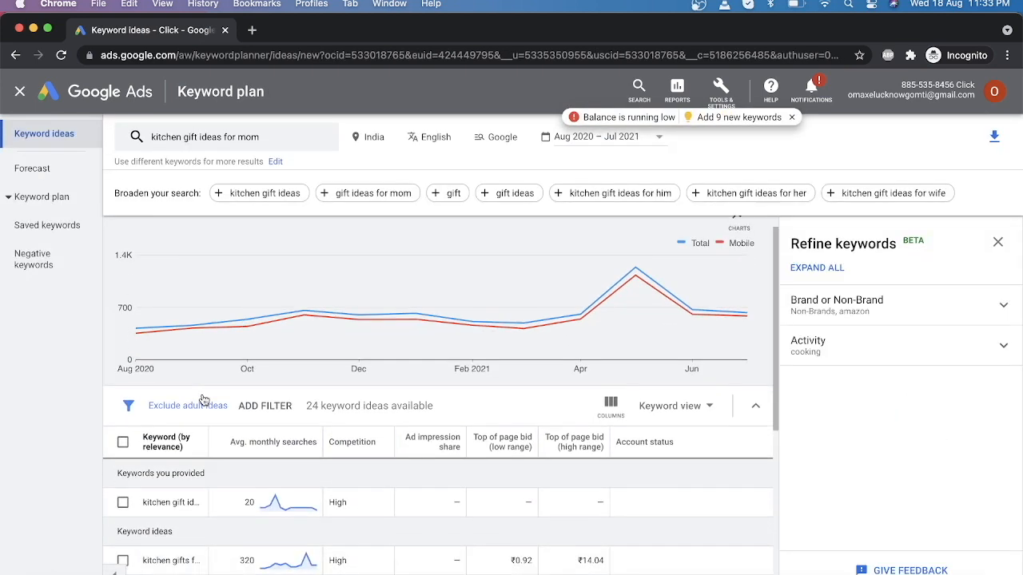
scroll(204, 400, down, 4)
double_click(248, 371)
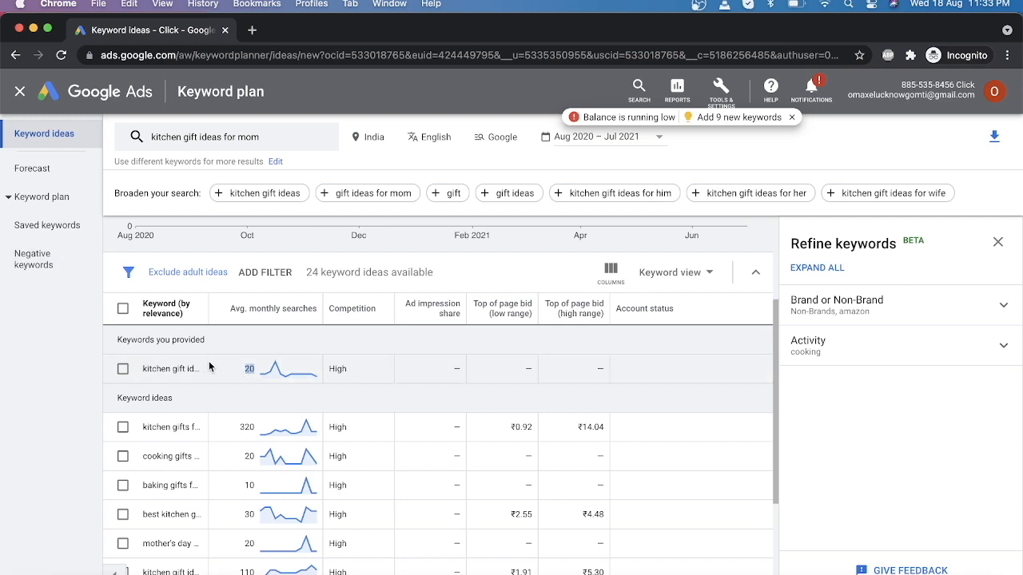
double_click(208, 308)
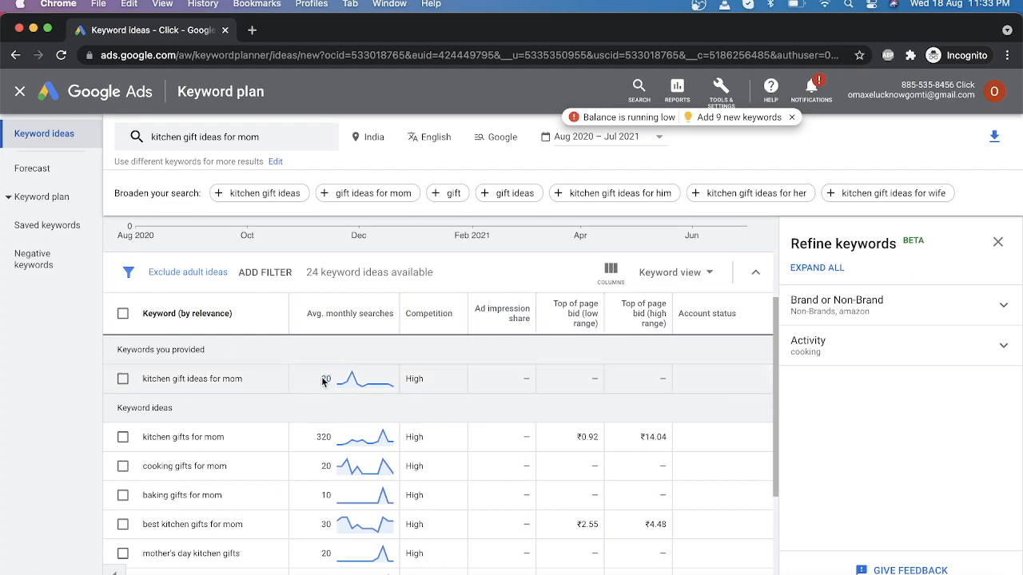
- Put Keyword Planner away, return to the WriterZen report and review the ranking pages in its SERP overview
click(35, 29)
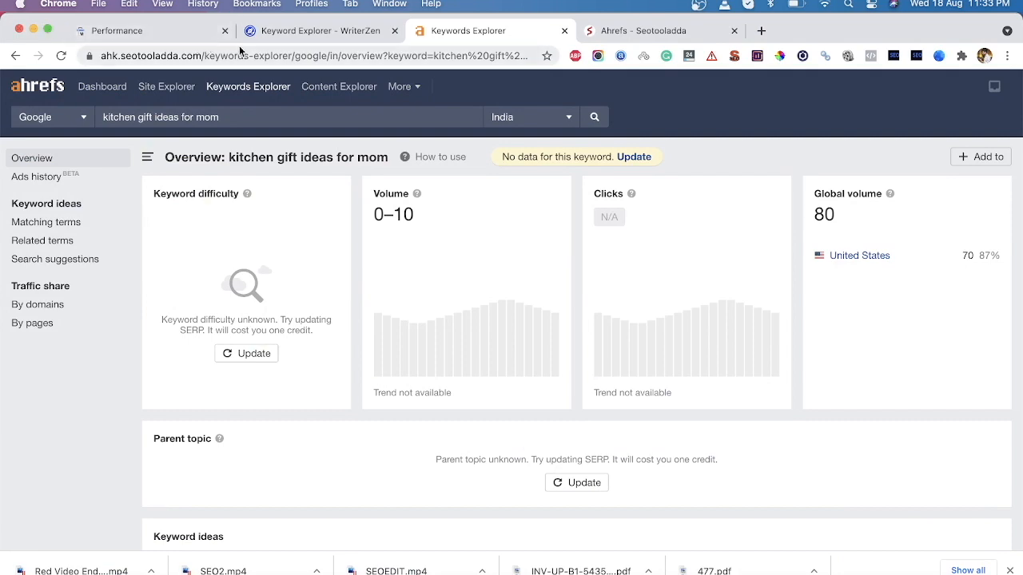
click(271, 35)
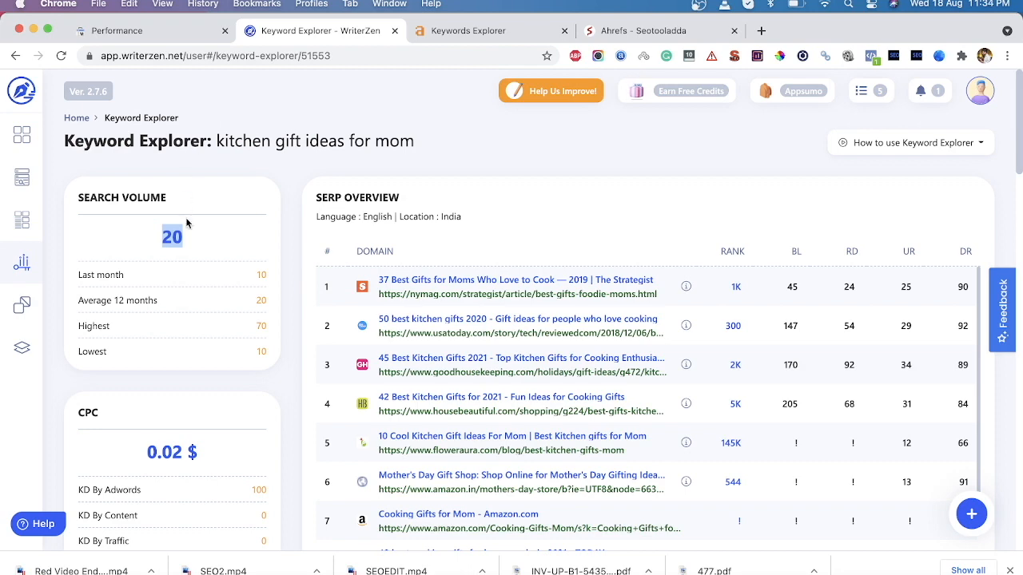
scroll(205, 346, down, 1)
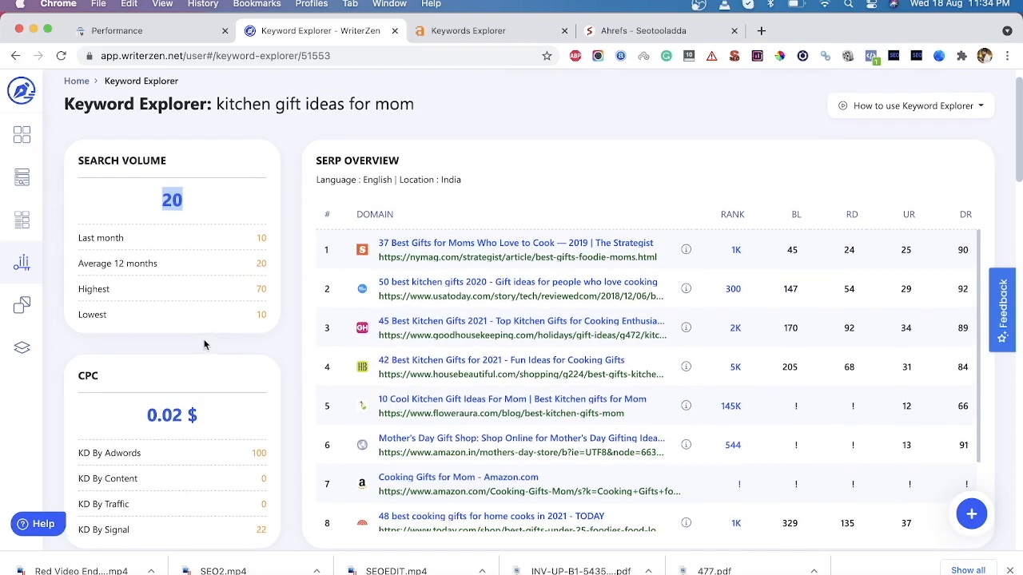
drag(317, 162, 417, 166)
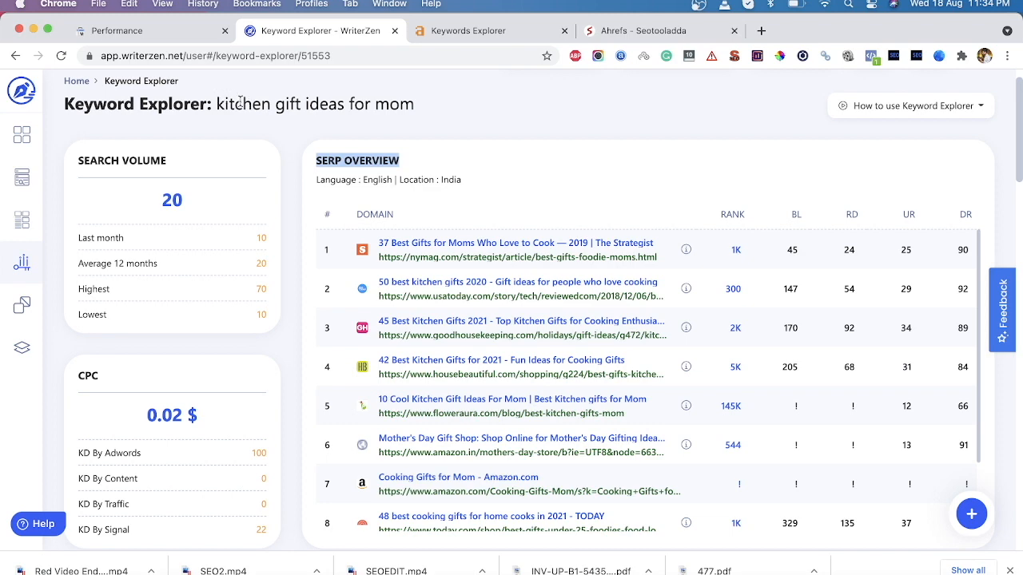
scroll(506, 298, down, 2)
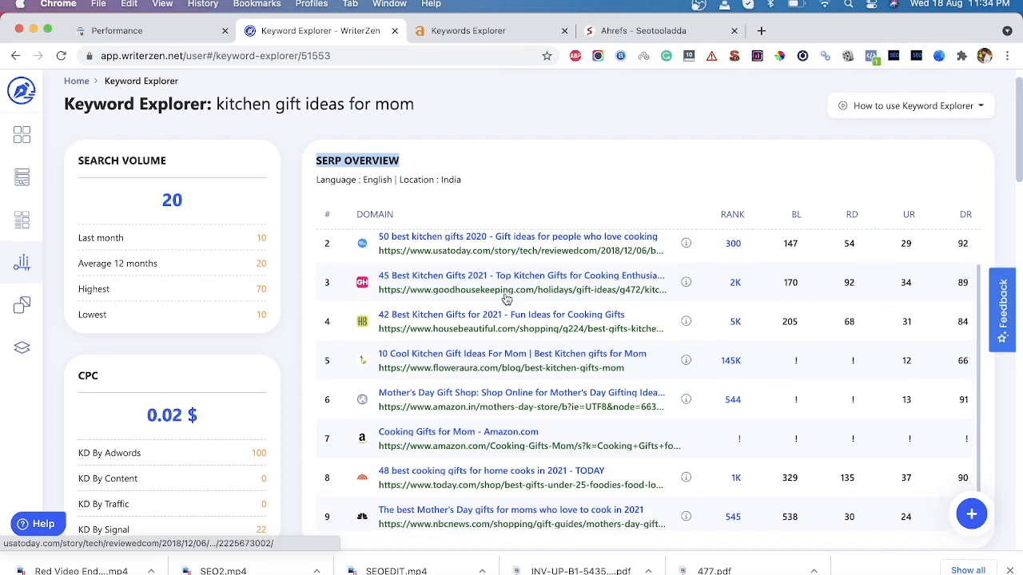
scroll(506, 298, up, 2)
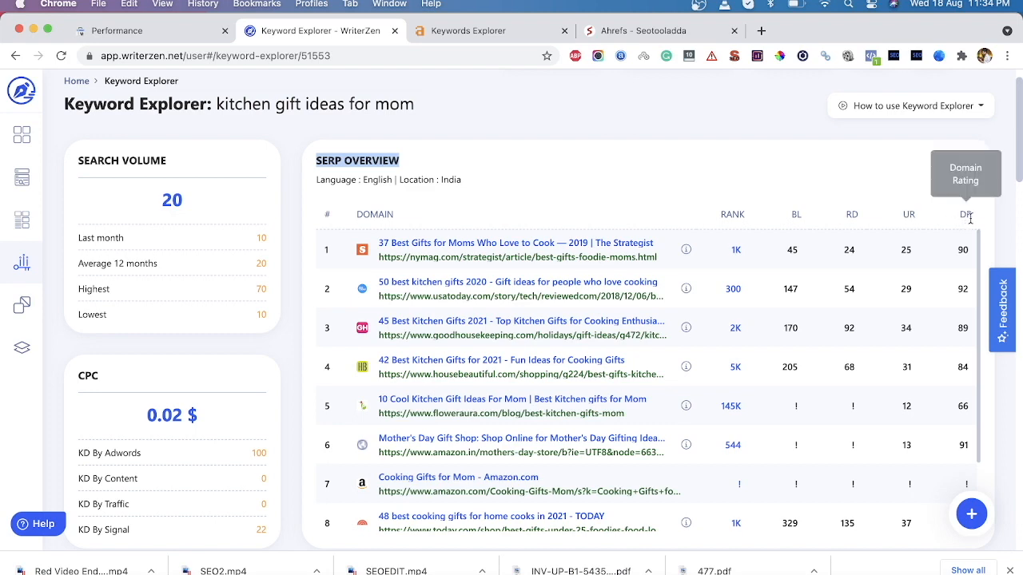
scroll(954, 294, down, 3)
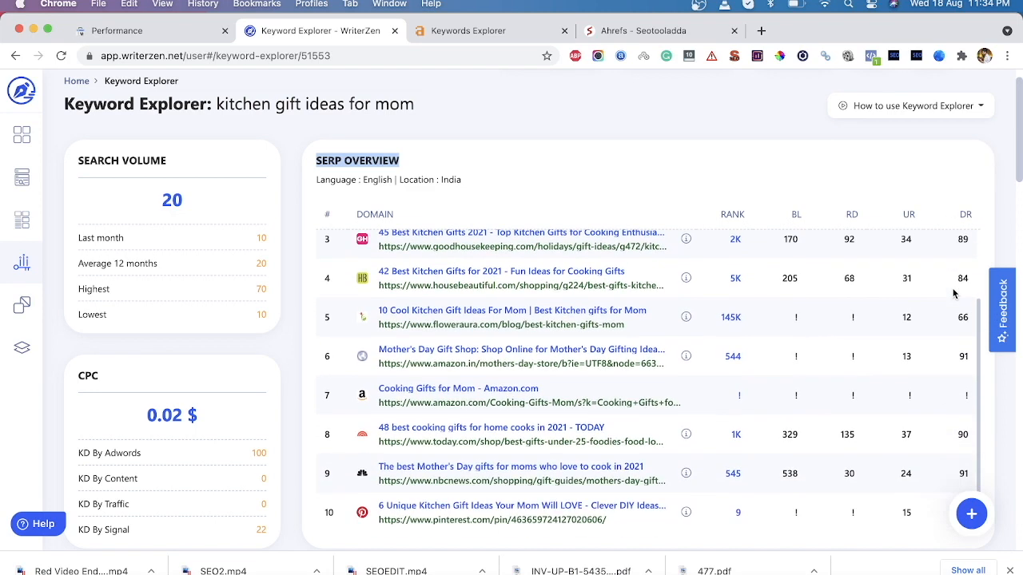
scroll(953, 294, down, 3)
scroll(953, 294, up, 4)
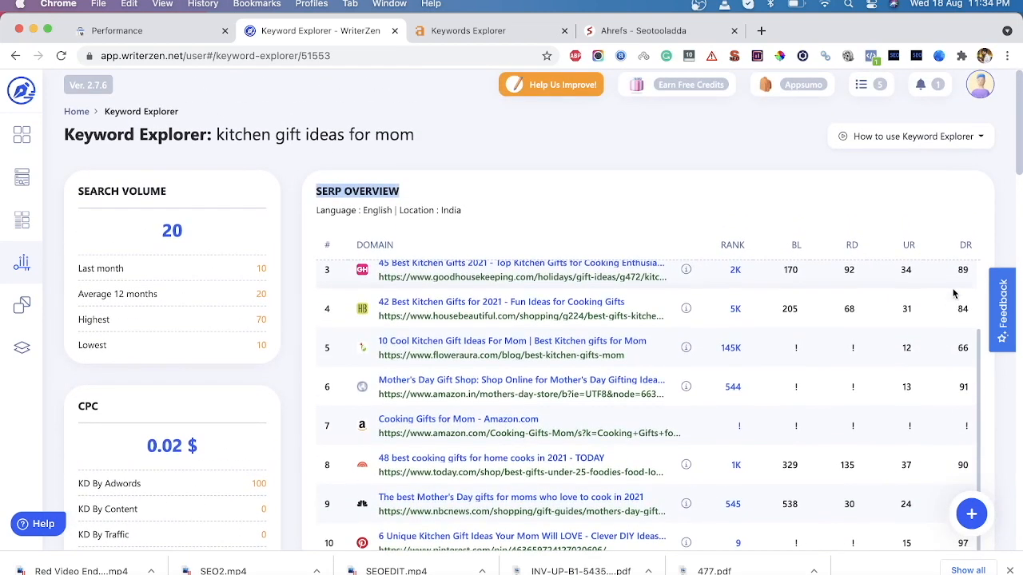
scroll(908, 304, up, 2)
scroll(910, 304, up, 2)
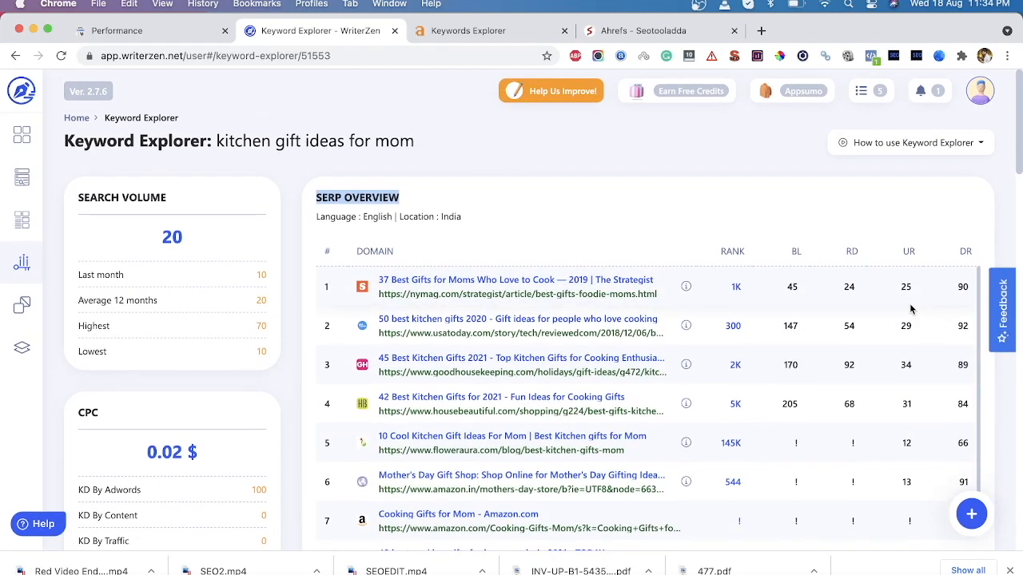
- Compare the domain ratings (DR) of the ten ranking pages in the SERP overview
double_click(964, 251)
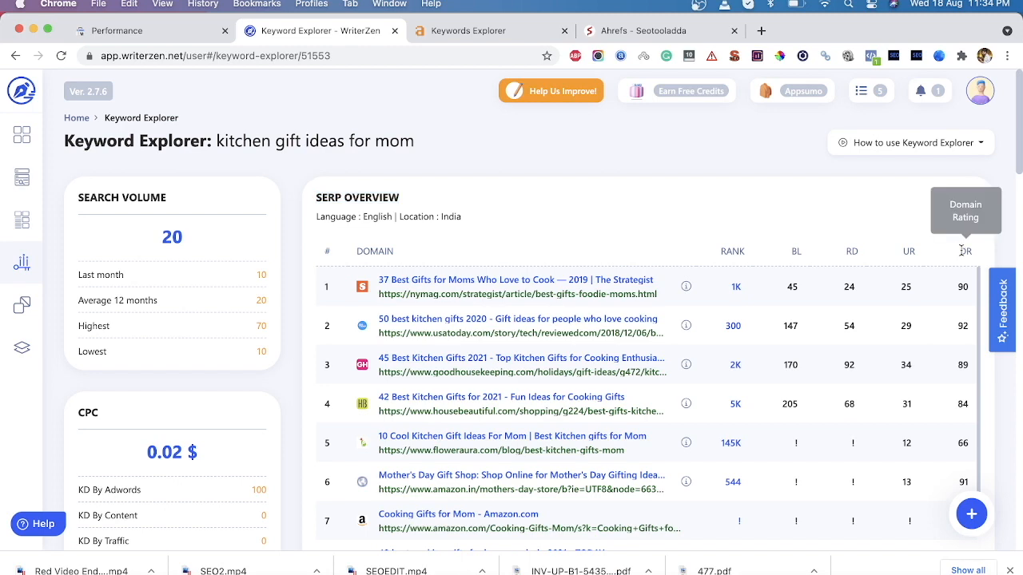
scroll(965, 314, down, 1)
scroll(964, 314, down, 2)
scroll(964, 312, up, 2)
scroll(964, 311, down, 2)
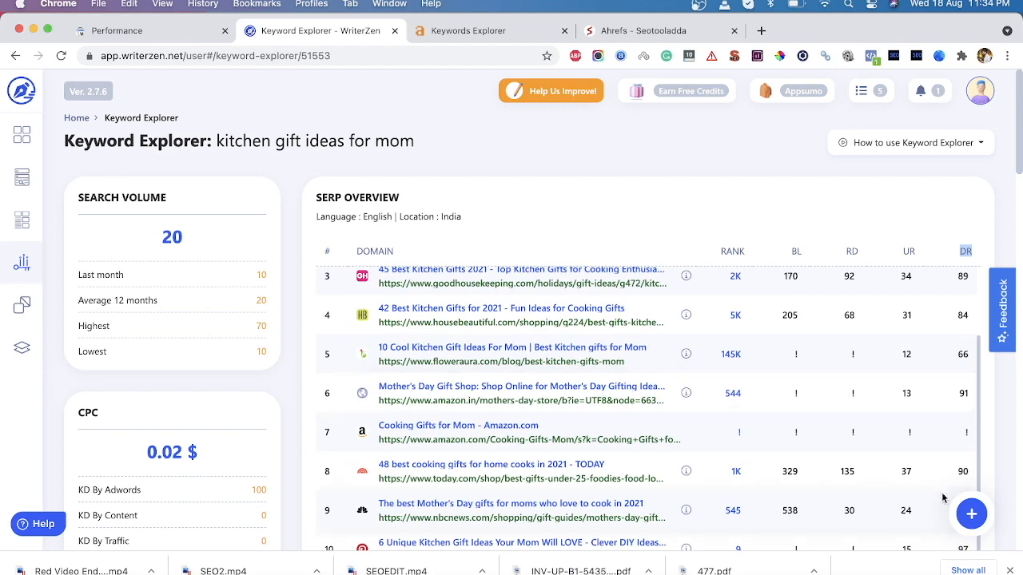
scroll(943, 497, down, 3)
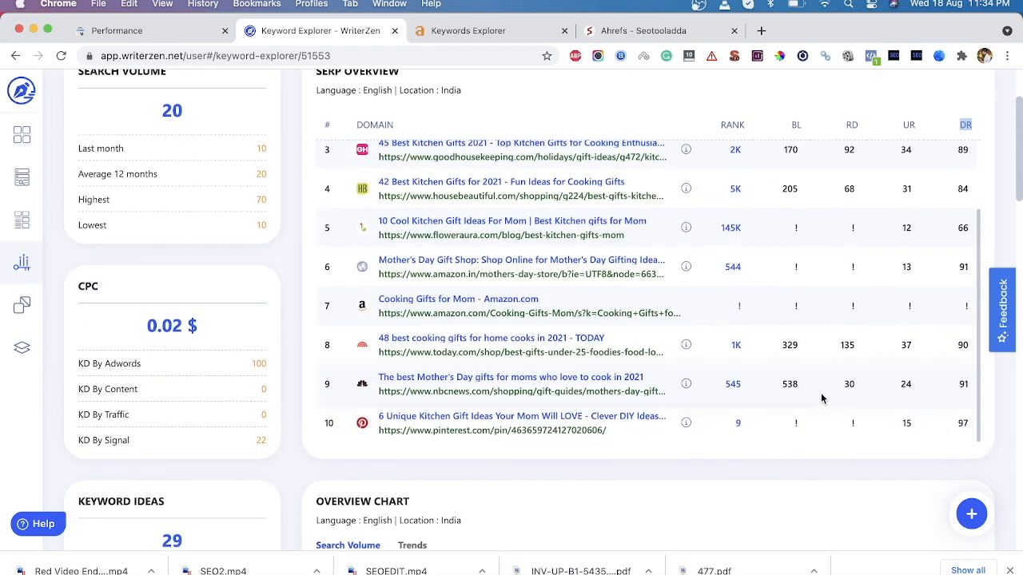
scroll(823, 398, up, 5)
scroll(821, 398, up, 1)
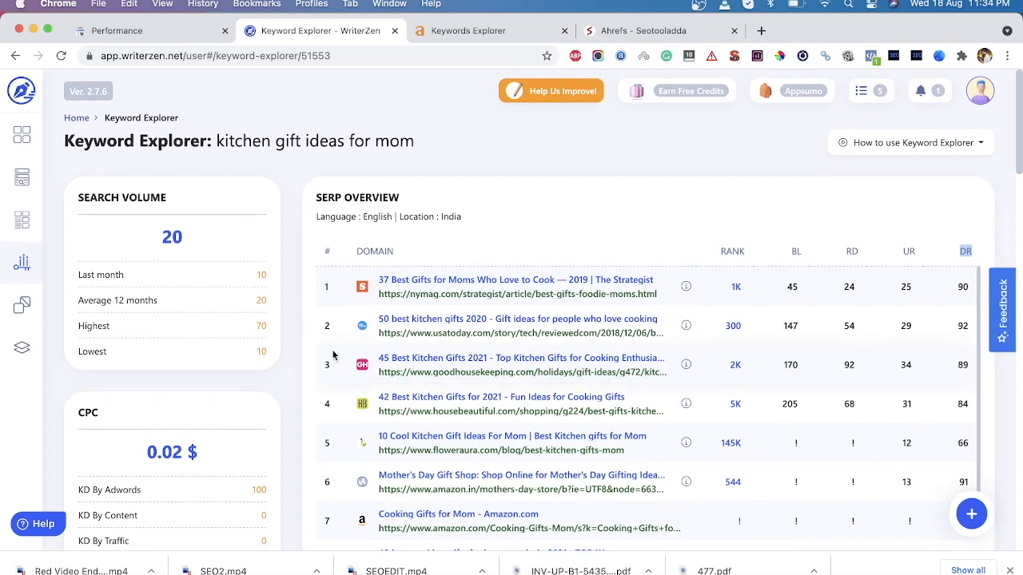
- Examine the CPC card and the keyword difficulty scores by Adwords, Content, Traffic and Signal
scroll(293, 364, down, 3)
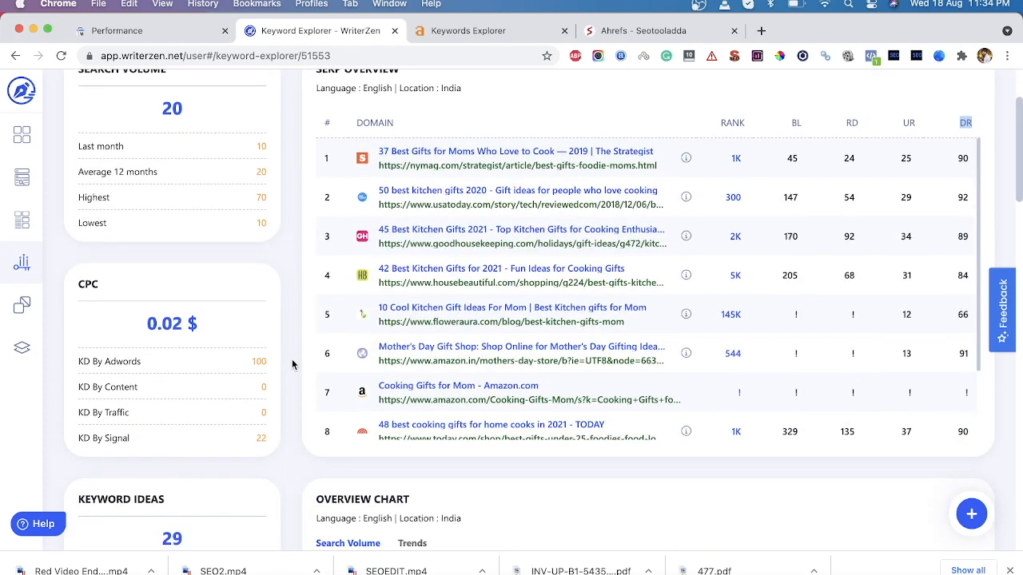
click(69, 281)
scroll(176, 363, down, 2)
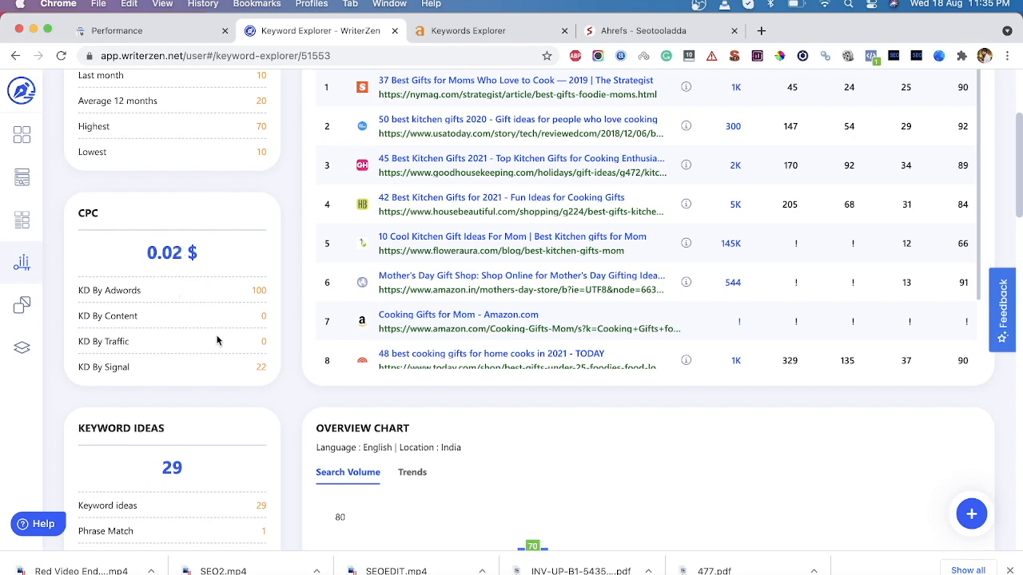
- Review the keyword ideas count with its match breakdown, alongside the monthly search volume chart
scroll(217, 341, down, 6)
scroll(217, 341, down, 1)
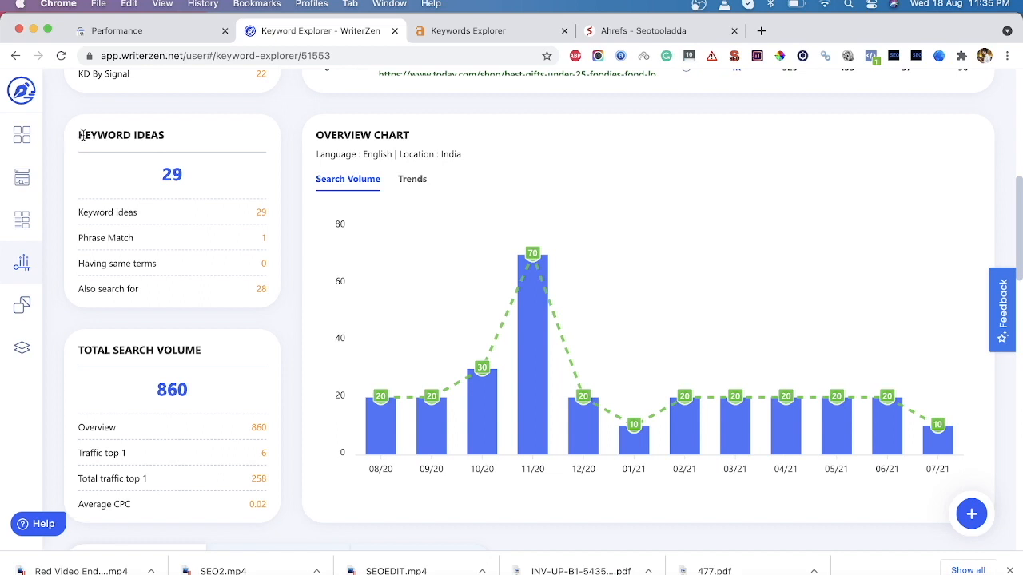
drag(78, 136, 184, 138)
drag(185, 175, 149, 180)
scroll(189, 265, down, 2)
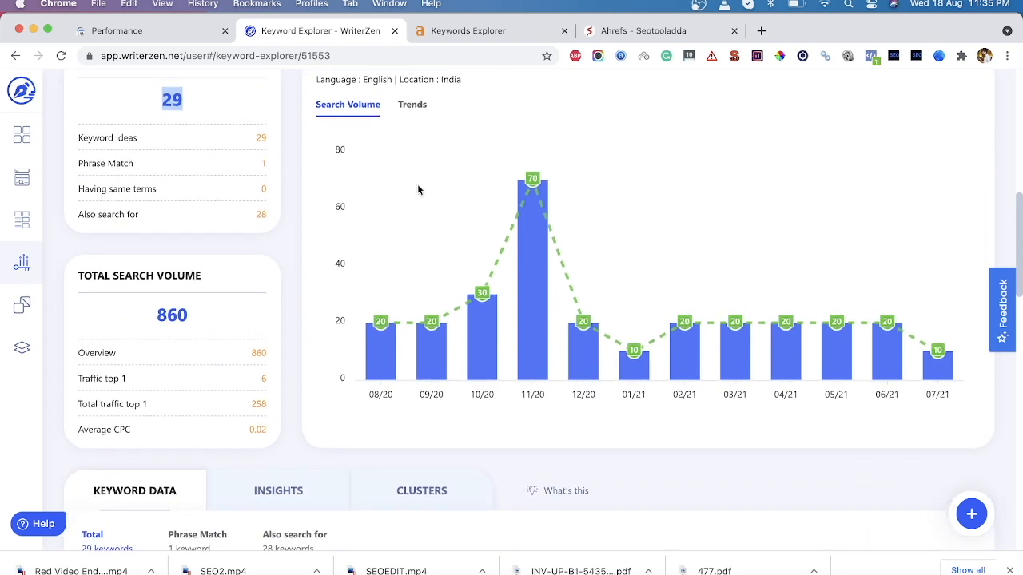
scroll(395, 268, up, 1)
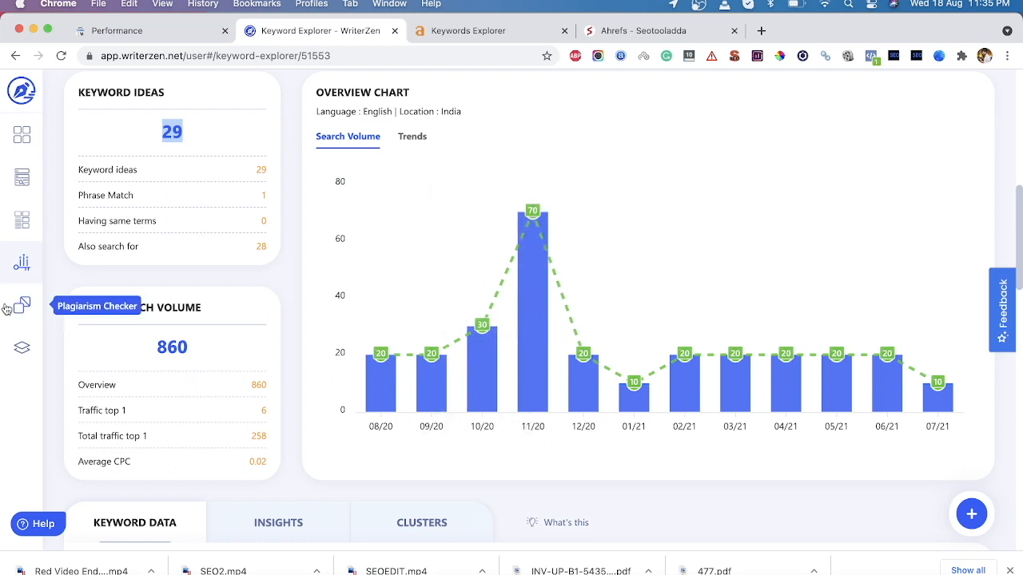
scroll(7, 309, up, 2)
scroll(96, 358, down, 2)
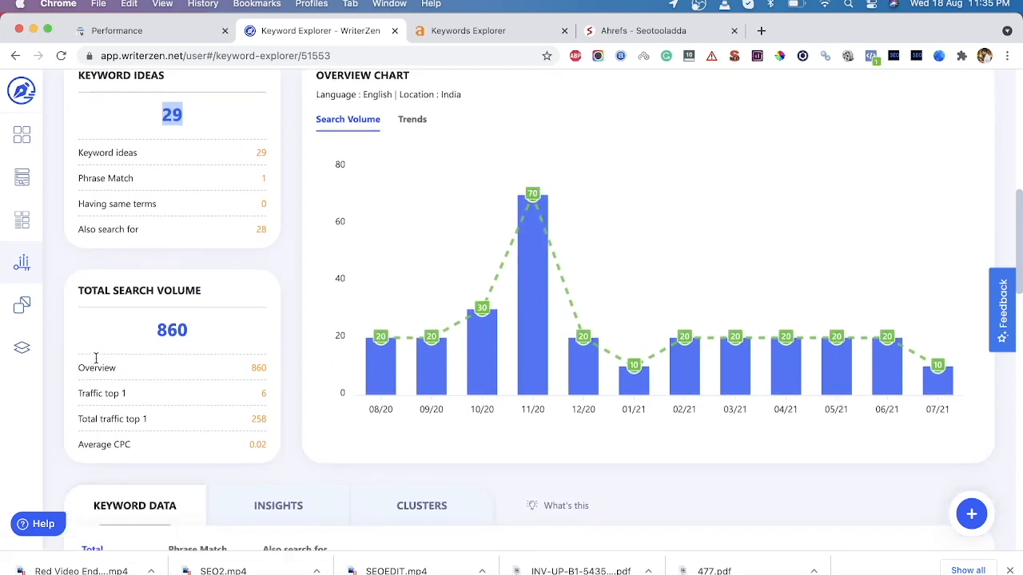
- Check the total search volume against the number of keyword ideas it covers
drag(79, 266, 148, 309)
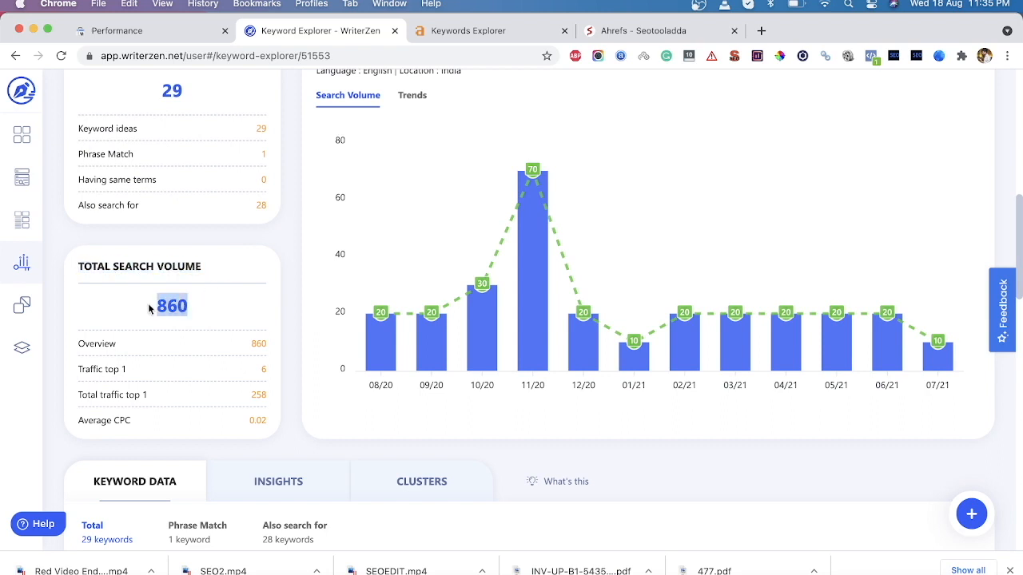
scroll(197, 152, up, 1)
drag(189, 151, 154, 150)
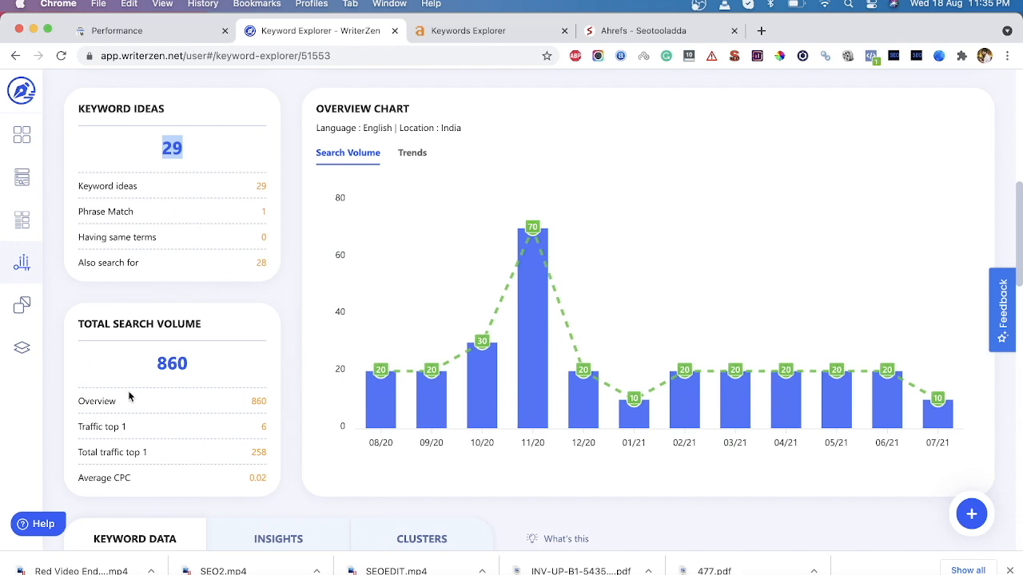
scroll(128, 398, down, 1)
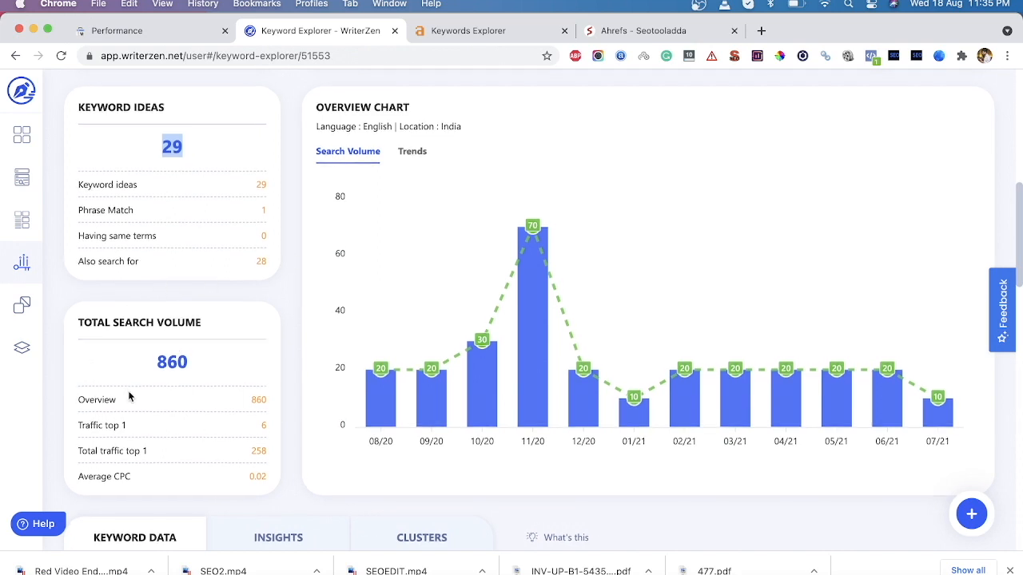
scroll(129, 397, down, 3)
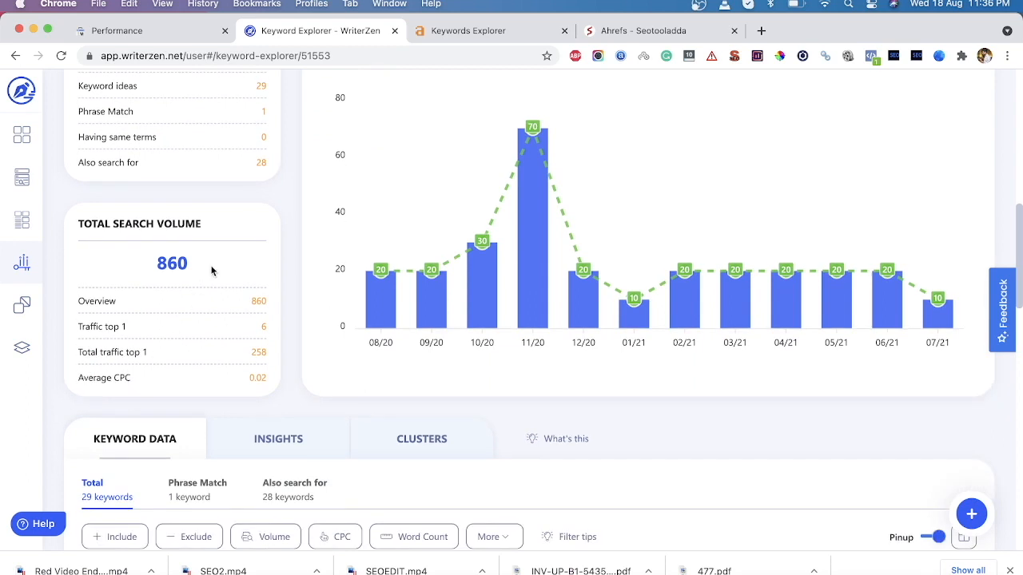
drag(201, 269, 151, 269)
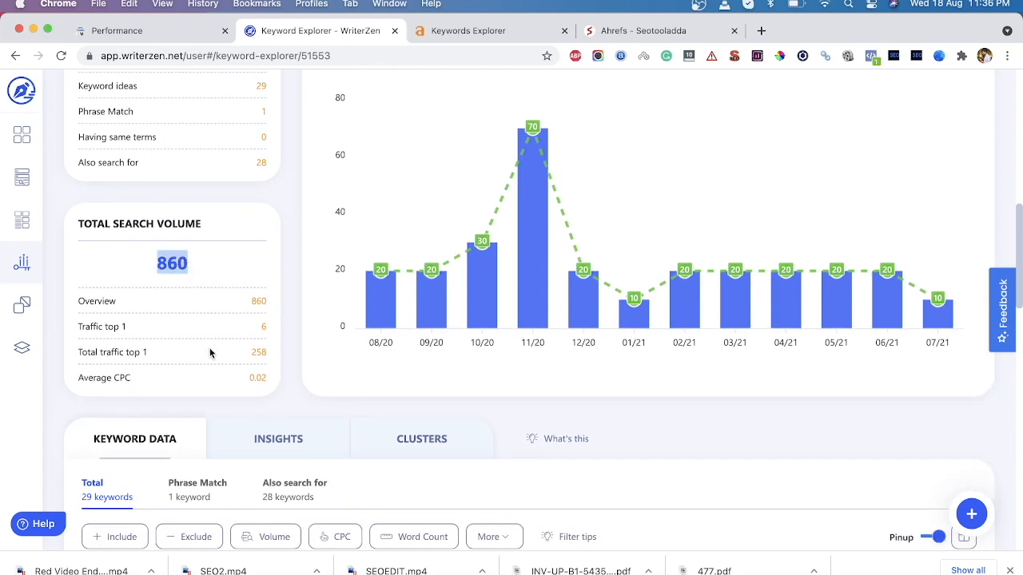
- Select the keywords "kitchen gifts for mom" and "kitchen gift ideas for mom" in the keyword data table and check their combined search volume
scroll(210, 352, down, 5)
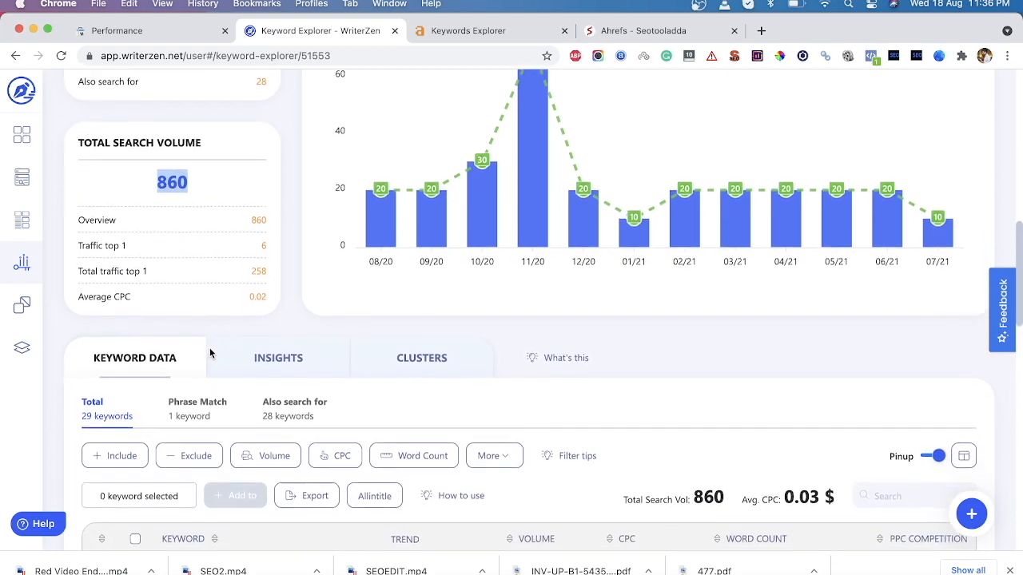
scroll(211, 352, down, 5)
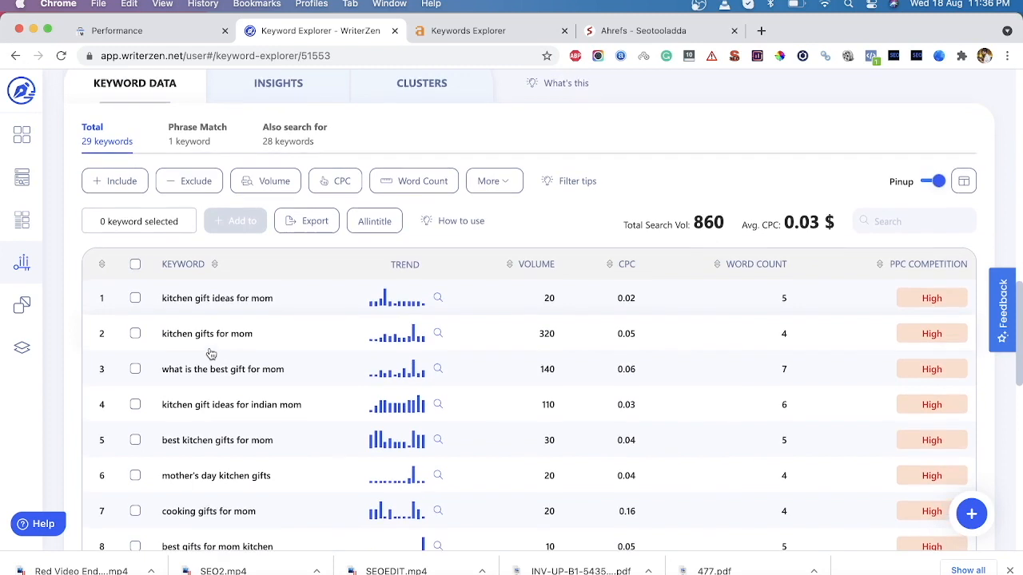
scroll(150, 269, up, 1)
scroll(150, 269, up, 1)
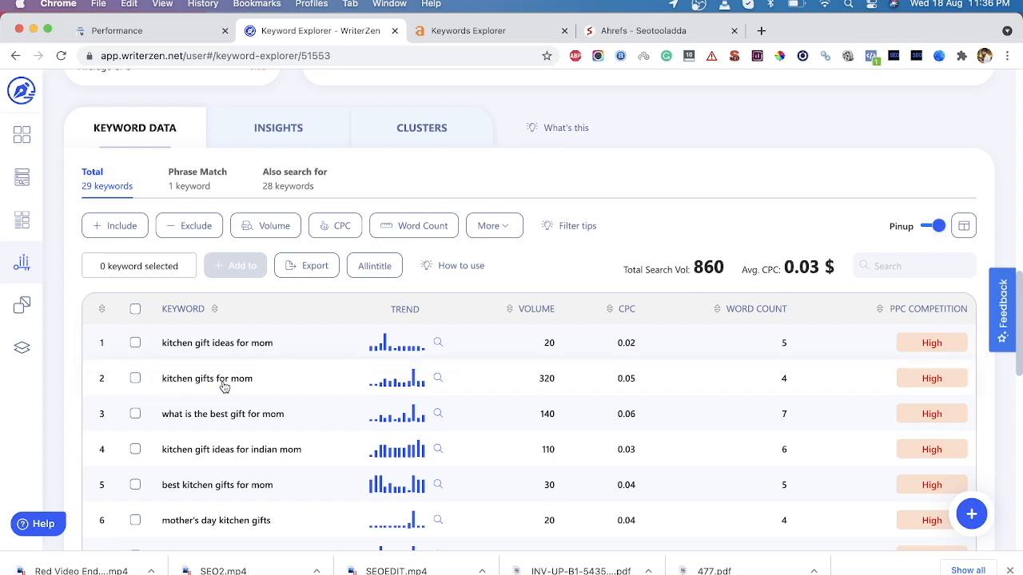
click(135, 380)
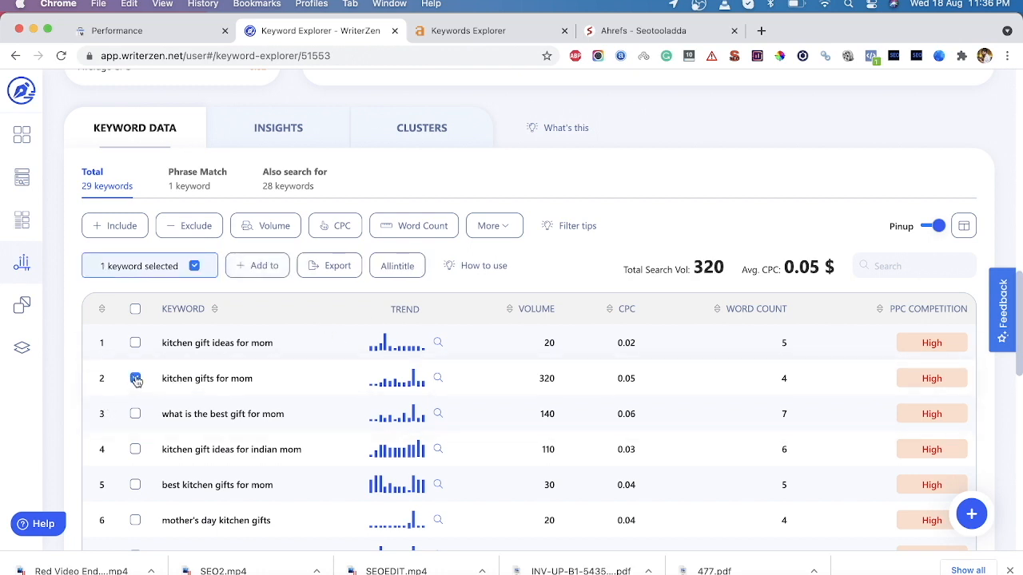
drag(694, 268, 708, 267)
click(728, 273)
click(136, 343)
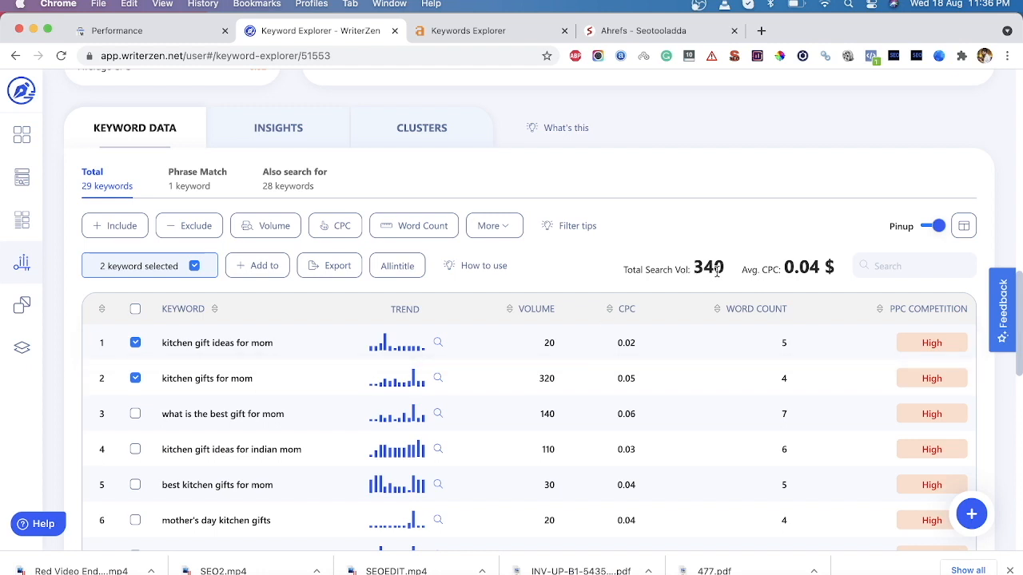
- Try an include filter matching any words with "india" on the keyword table, and clear it again
click(114, 227)
click(210, 270)
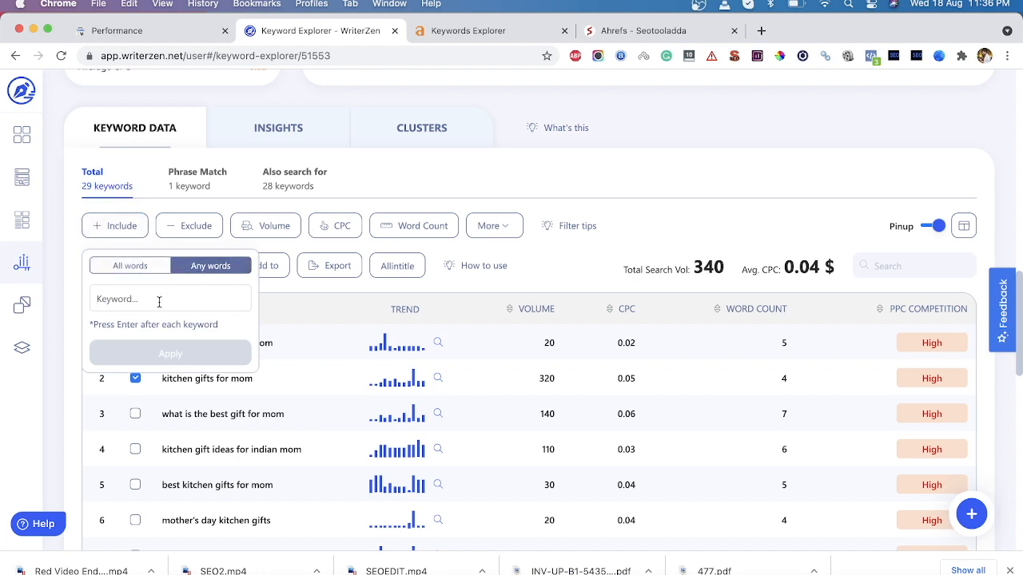
text(india)
key(Return)
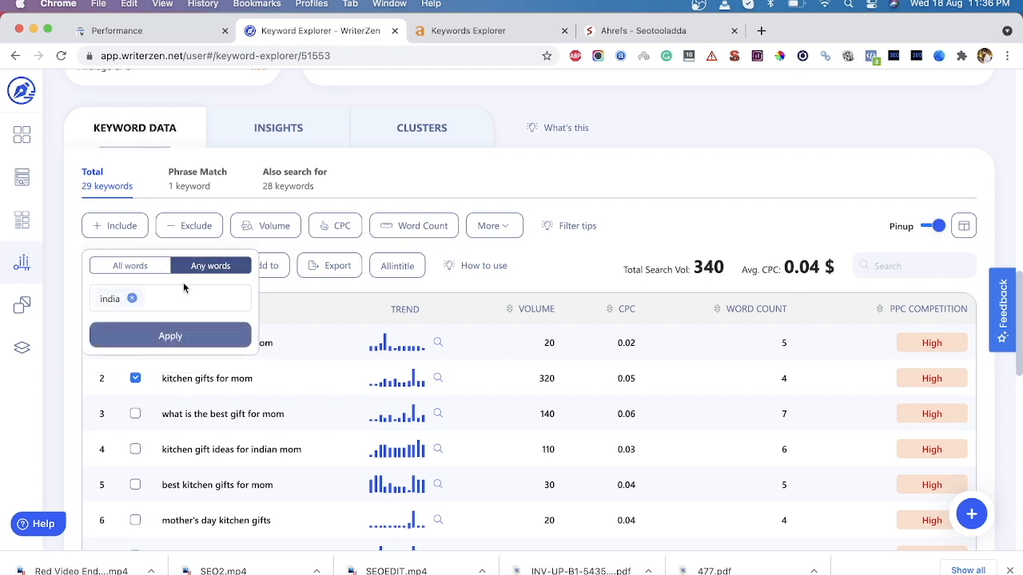
click(180, 340)
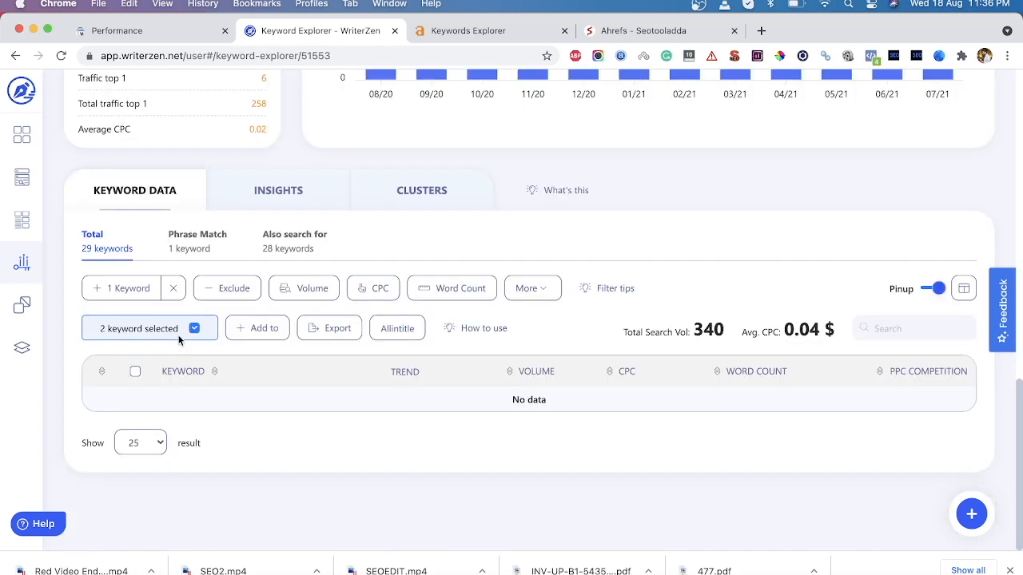
click(172, 293)
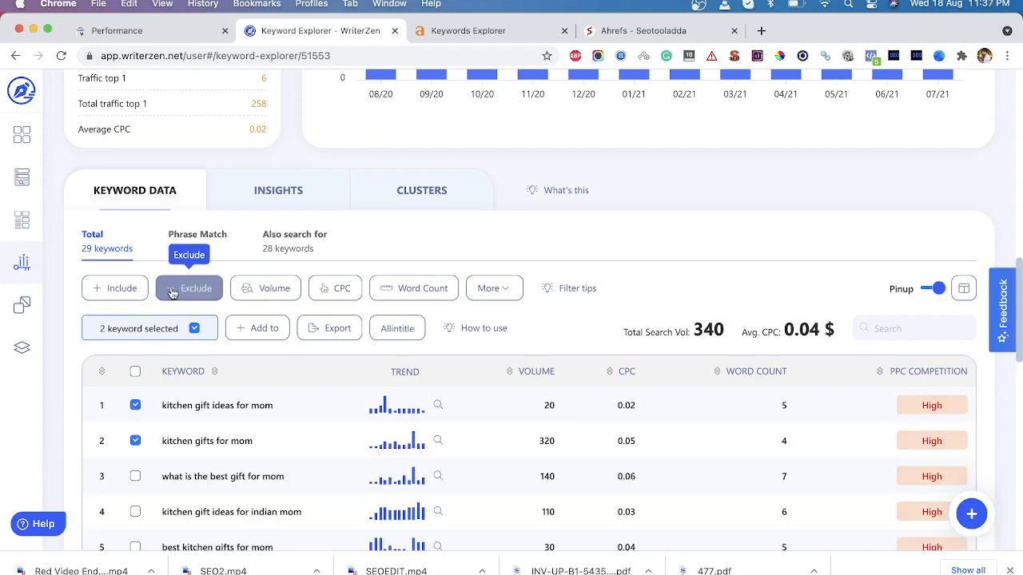
- Try an exclude filter matching any words with "indian" on the keyword table, and clear it again
scroll(187, 422, down, 1)
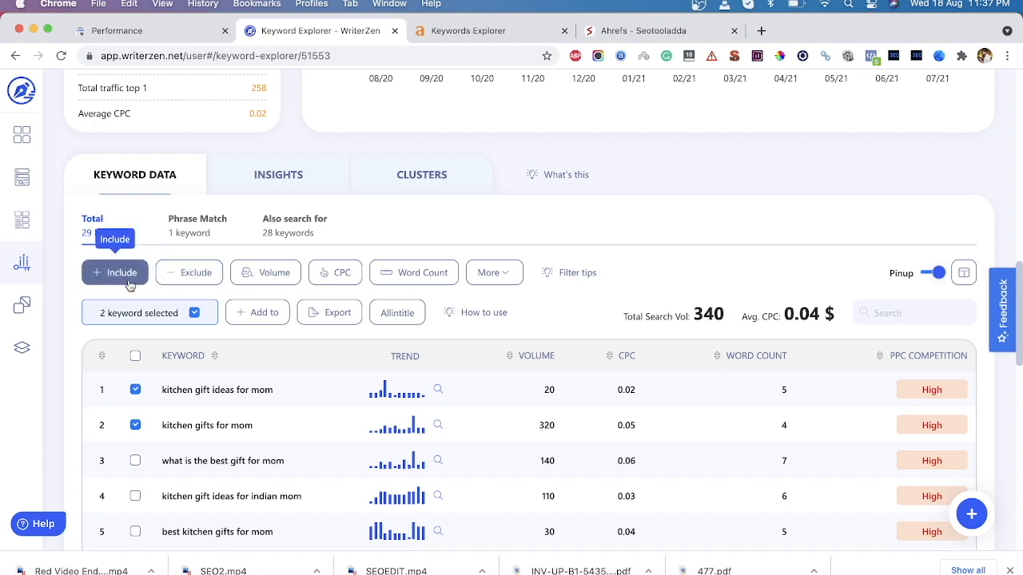
click(191, 280)
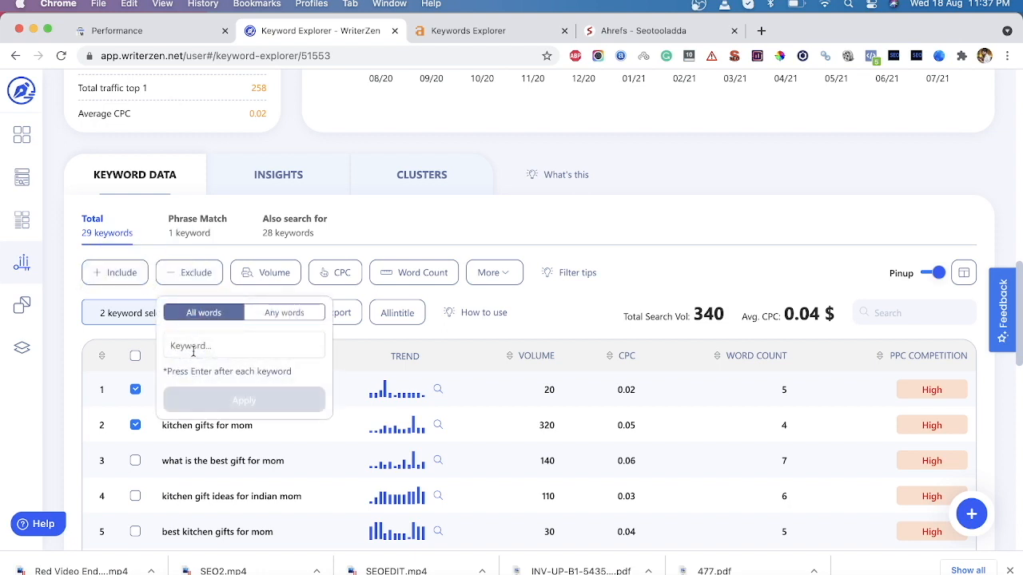
text(indian)
click(284, 312)
key(Return)
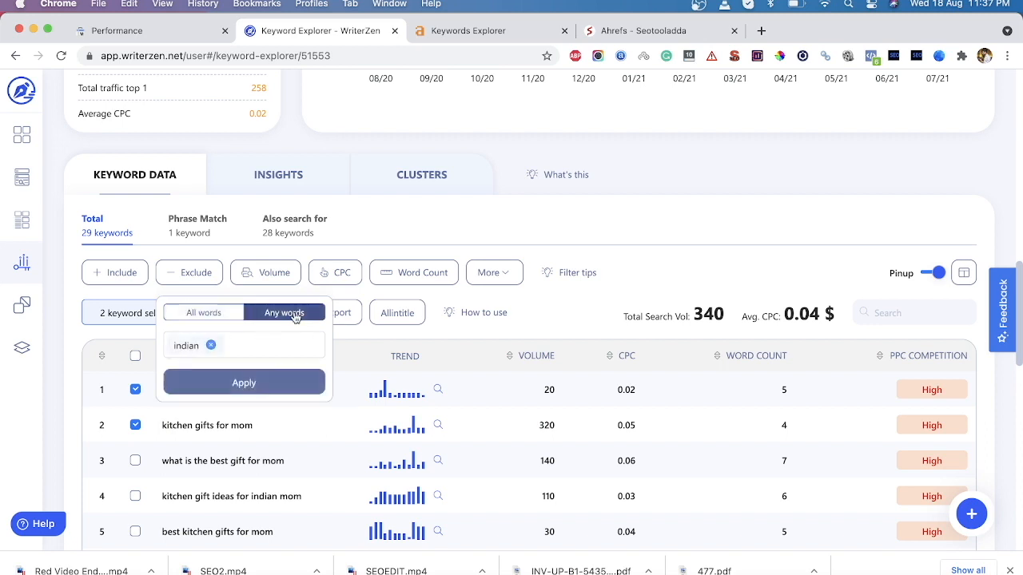
click(249, 398)
scroll(253, 457, down, 3)
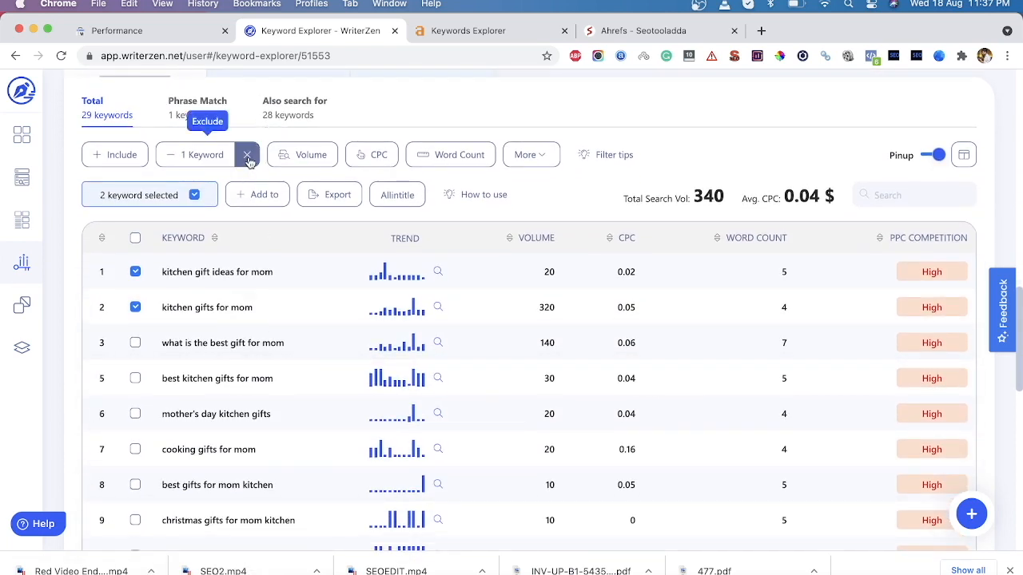
click(247, 154)
- Look through the volume, CPC, word count and additional filter options without applying any
click(272, 156)
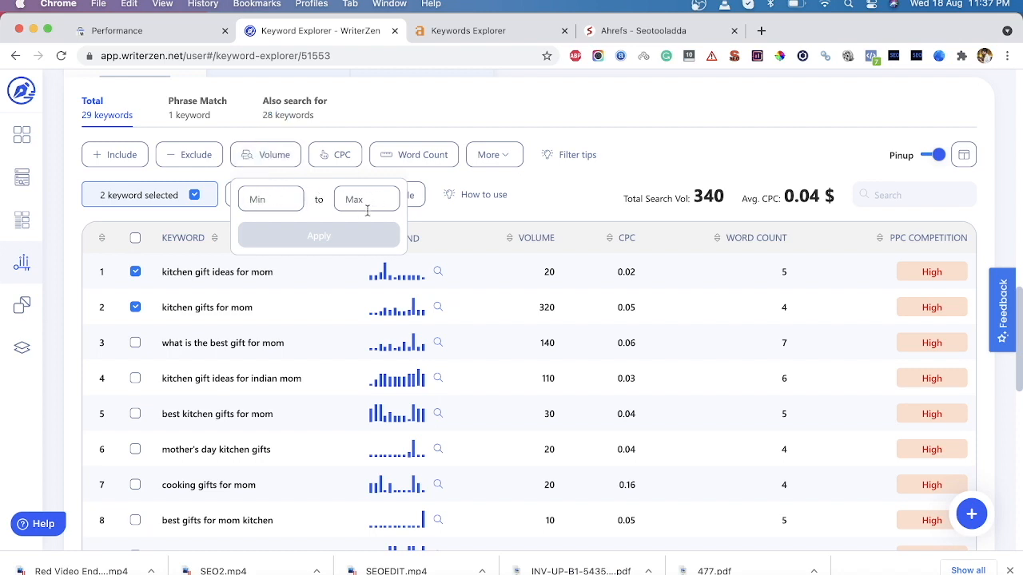
click(341, 159)
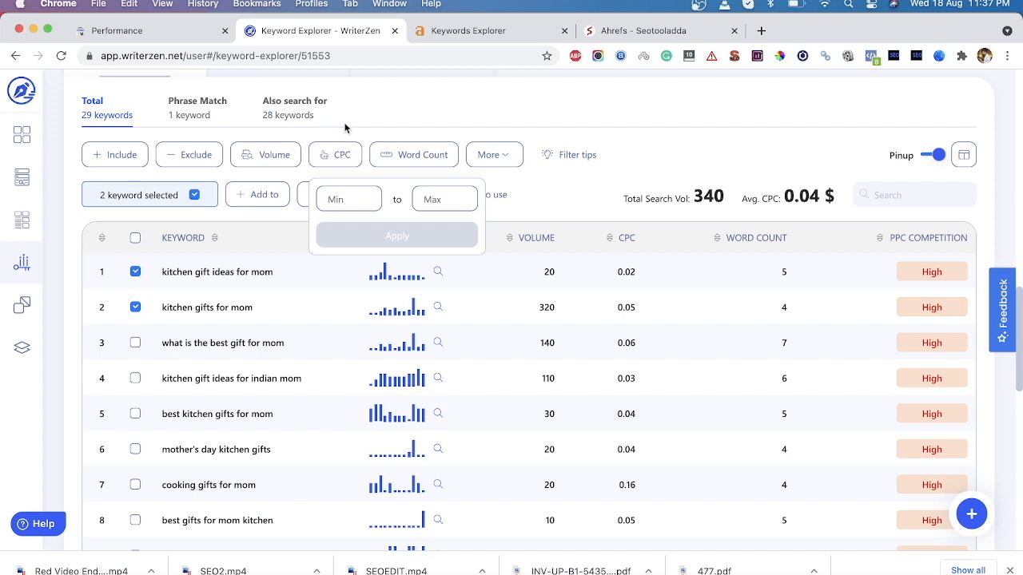
click(386, 125)
click(414, 161)
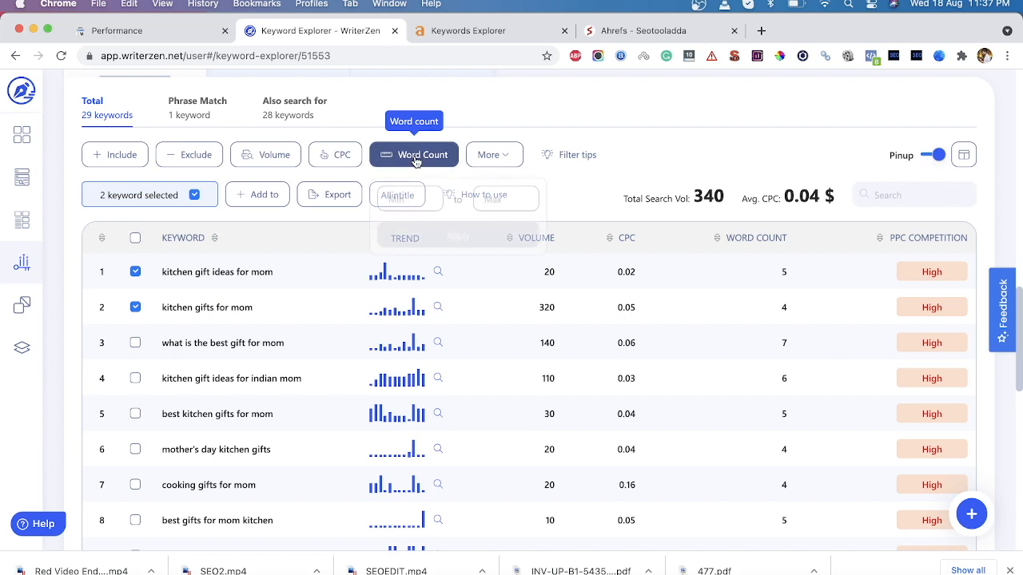
click(487, 159)
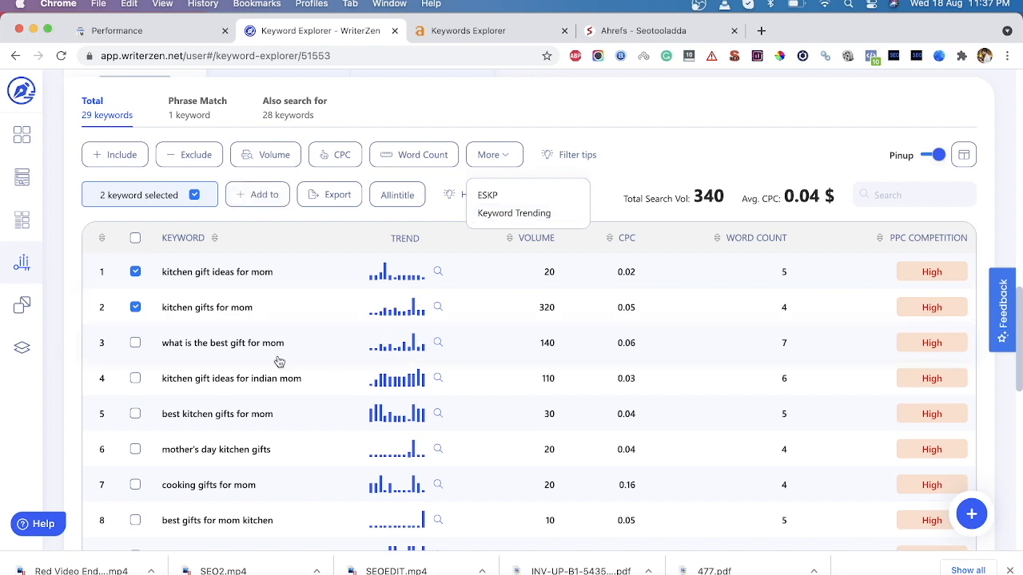
click(664, 132)
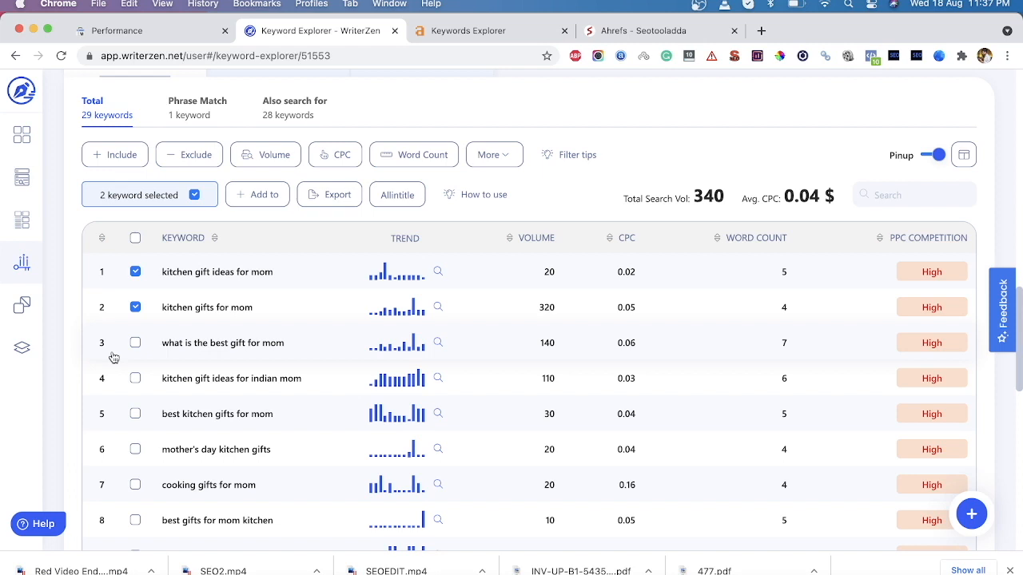
- Add the two selected keywords to a new keyword list named "Gift ideas for mom"
click(253, 197)
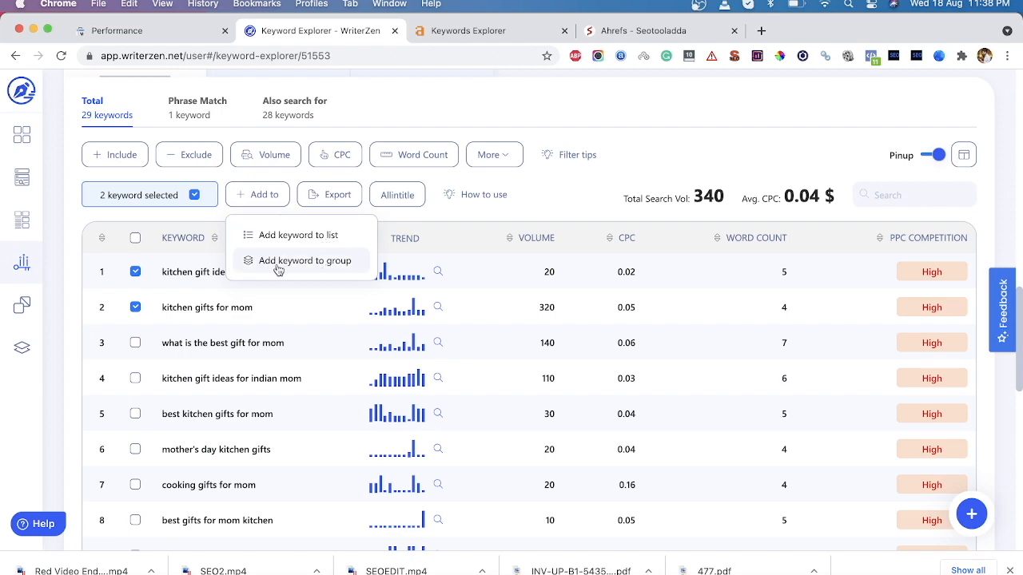
click(273, 235)
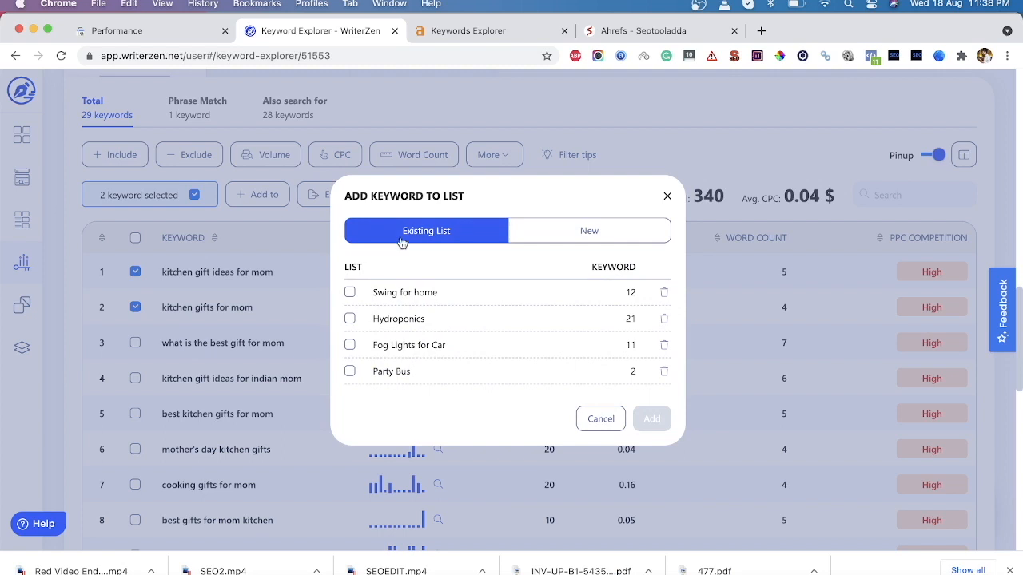
click(563, 234)
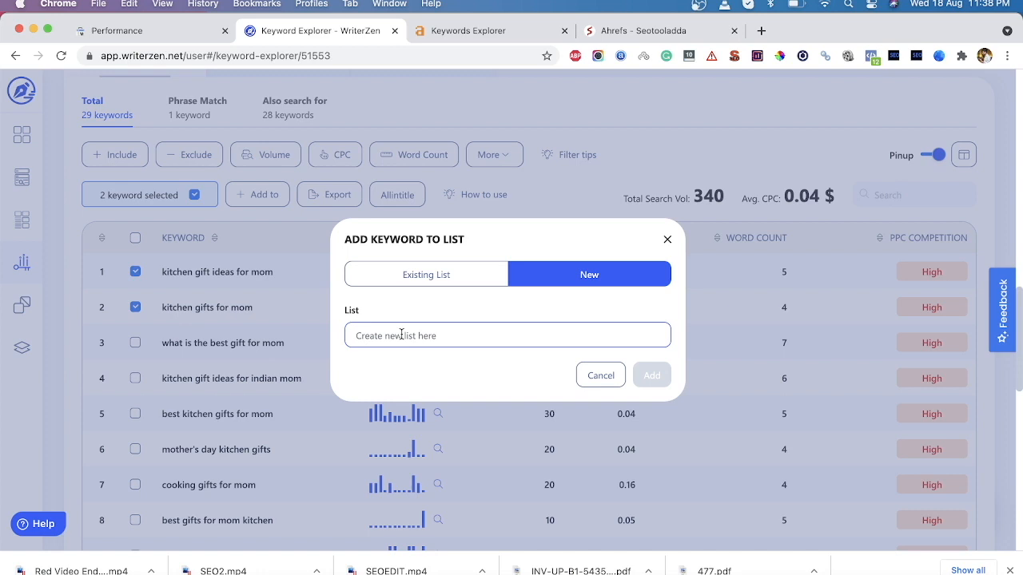
text(Gift ideas for mom)
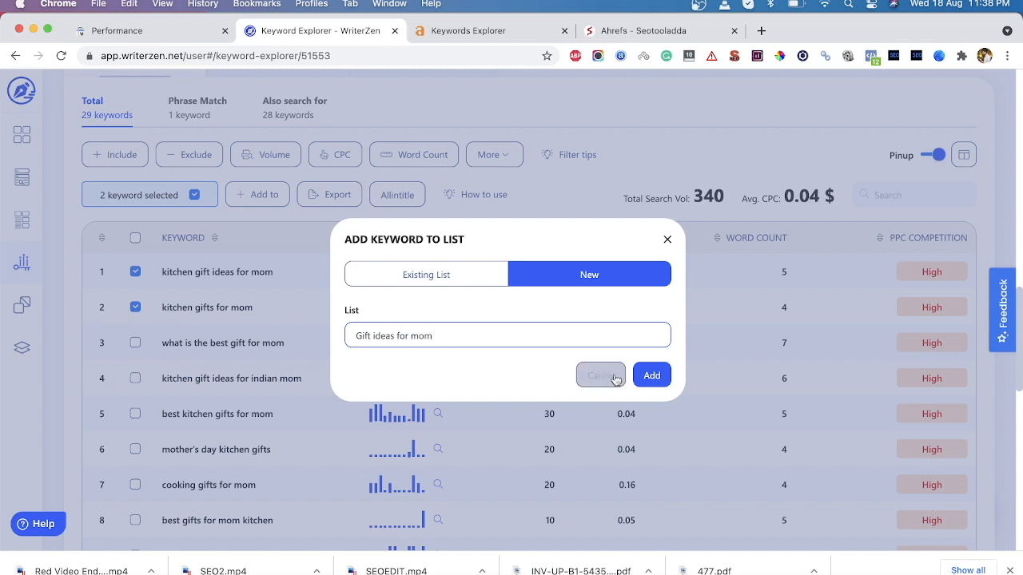
click(651, 376)
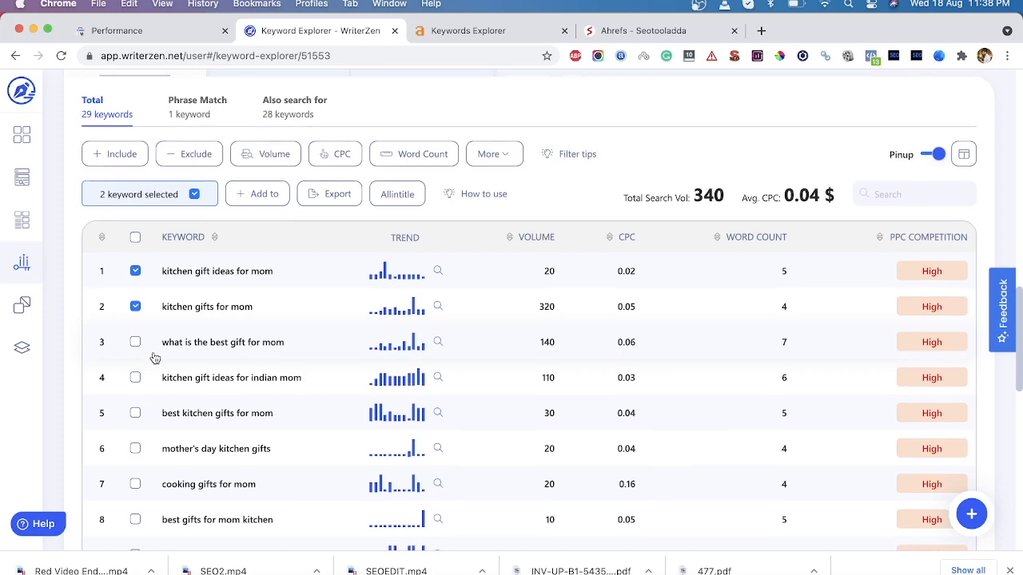
scroll(153, 358, down, 1)
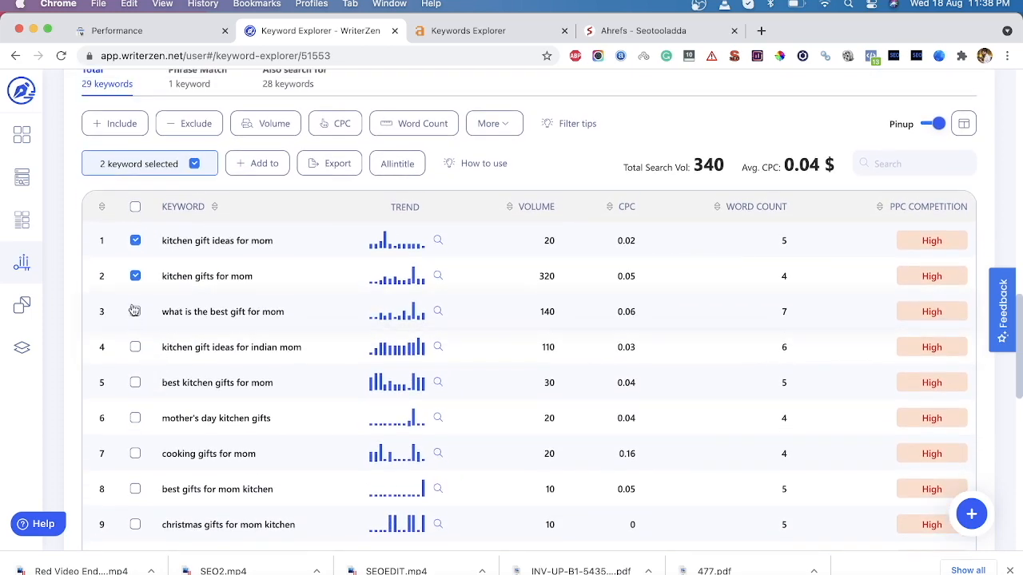
- Also select keywords 3, 4, 6, 8 and 23 in the keyword table, including "mother's day kitchen gifts" and "food gift ideas for mom"
click(135, 313)
click(135, 348)
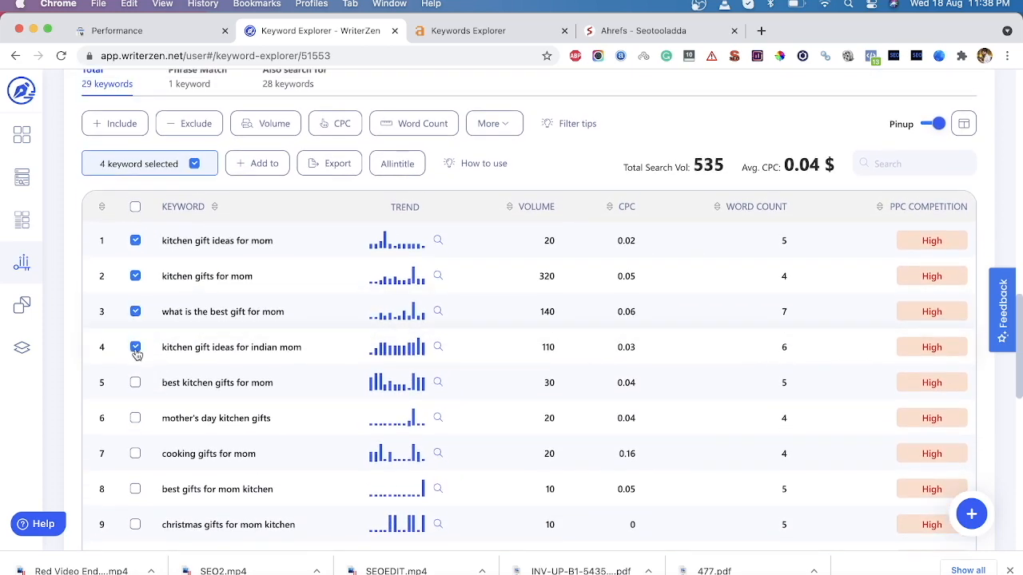
scroll(136, 352, down, 2)
click(135, 353)
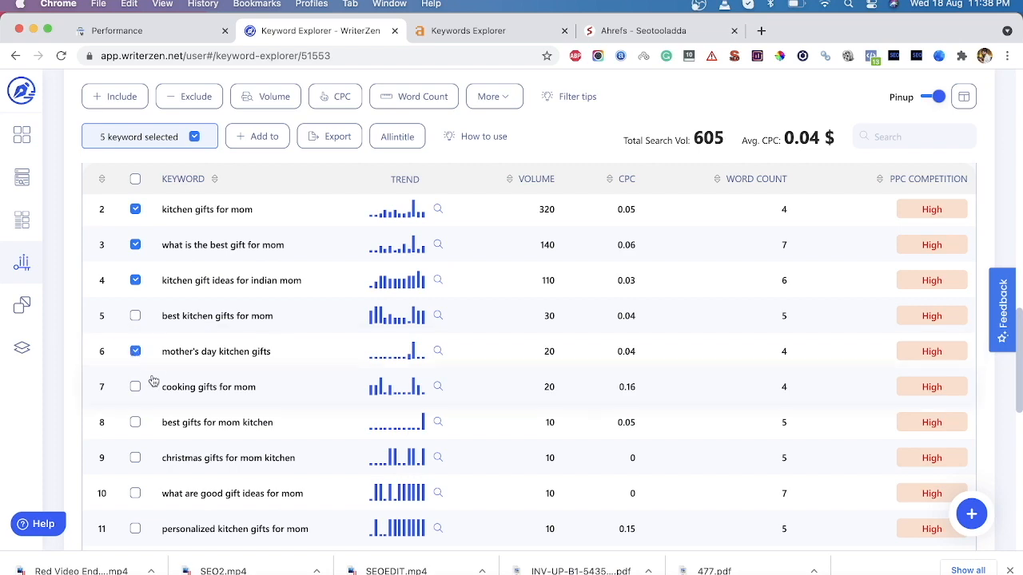
click(135, 423)
scroll(137, 428, down, 10)
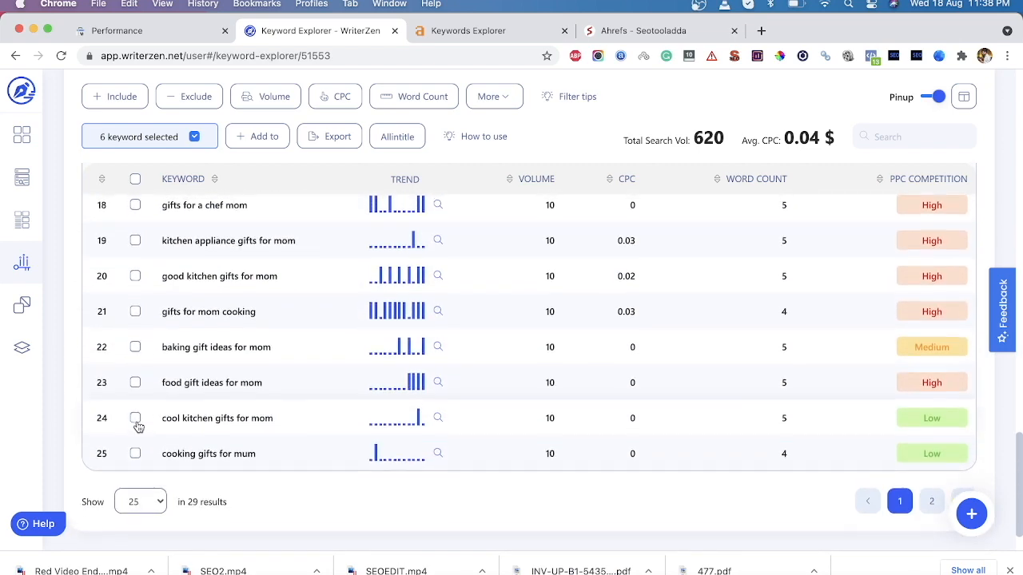
click(136, 386)
- Add the selected keywords to the existing keyword list "Gift ideas for mom"
scroll(136, 390, up, 10)
click(254, 152)
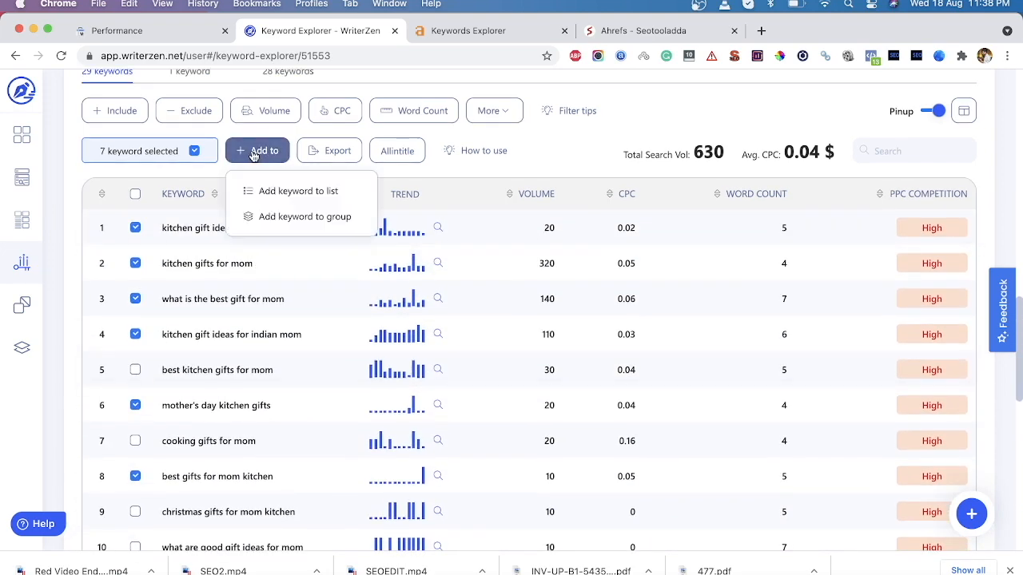
click(267, 190)
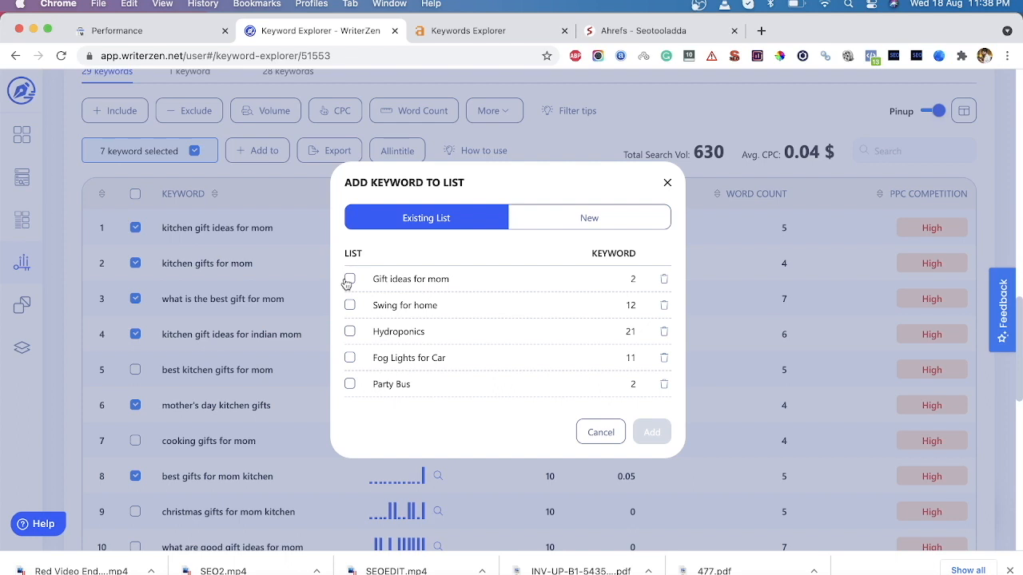
click(349, 279)
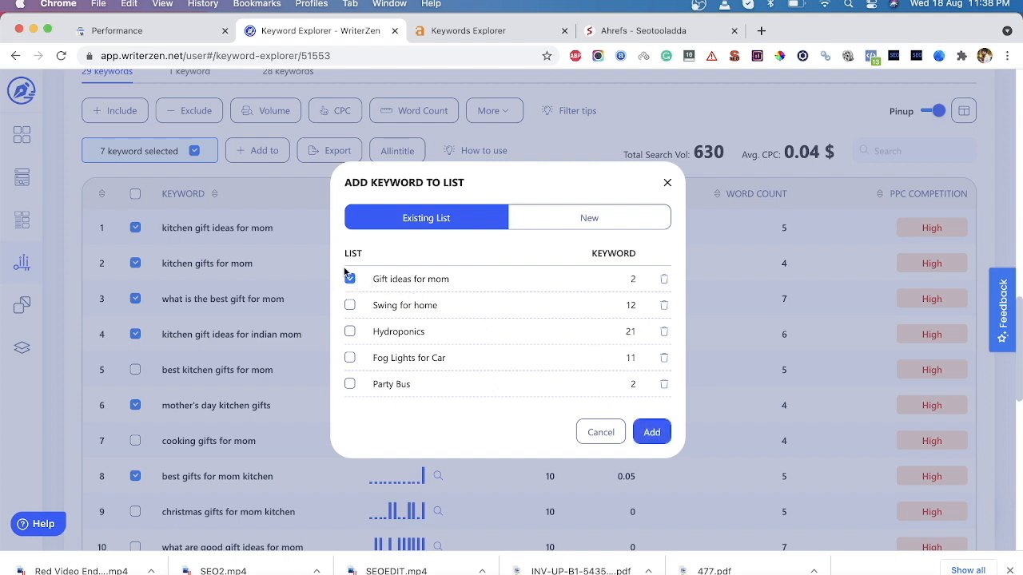
click(652, 430)
scroll(247, 384, up, 5)
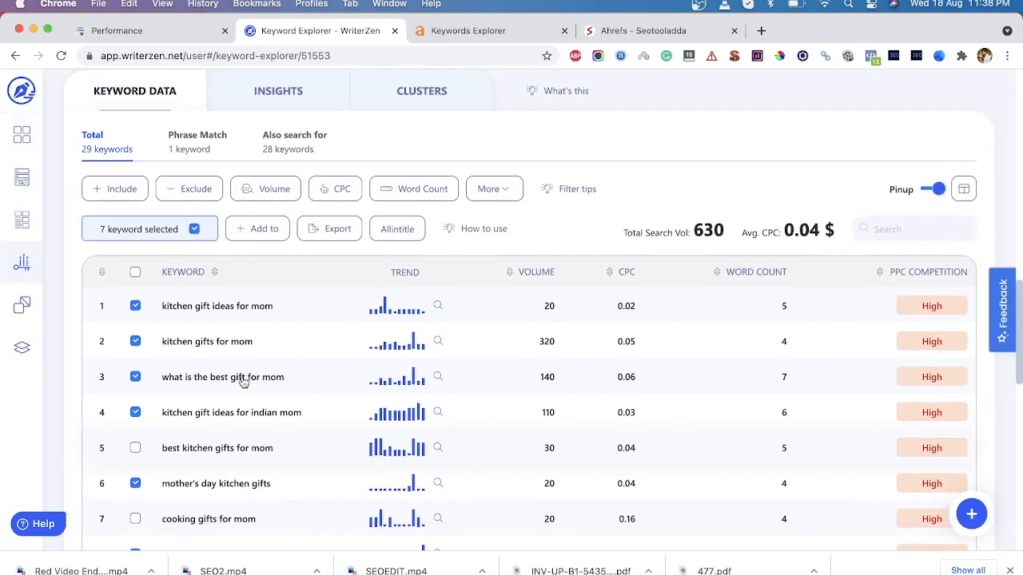
- Check the keyword credits needed and available for clustering, and activate the cluster function for the researched keywords
scroll(244, 382, down, 4)
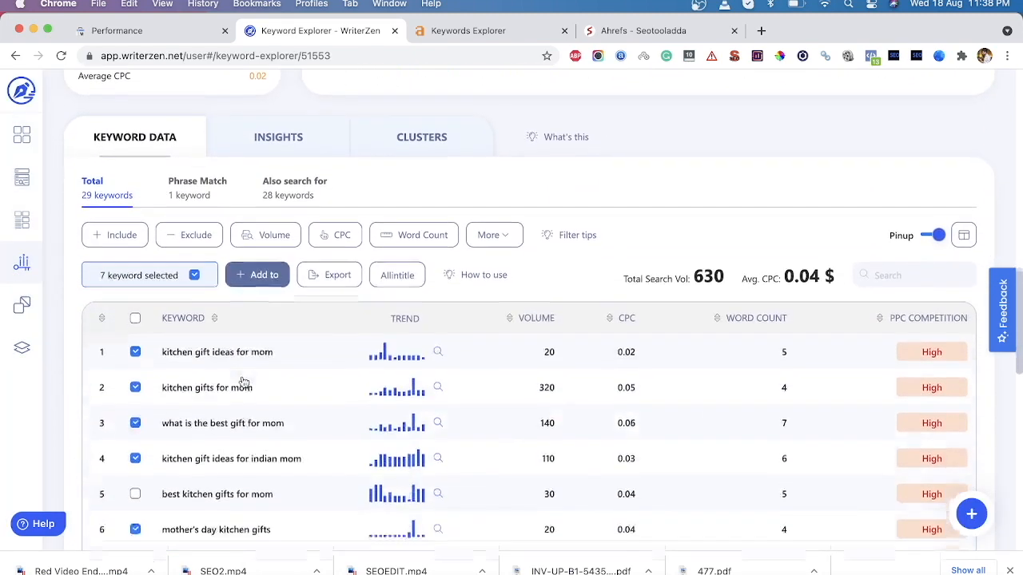
click(424, 132)
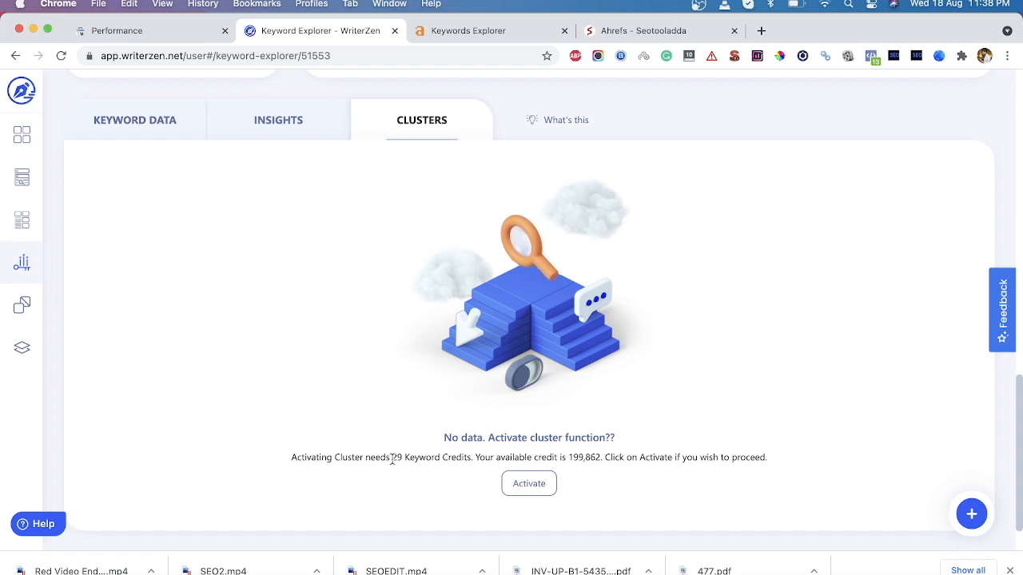
drag(294, 456, 767, 459)
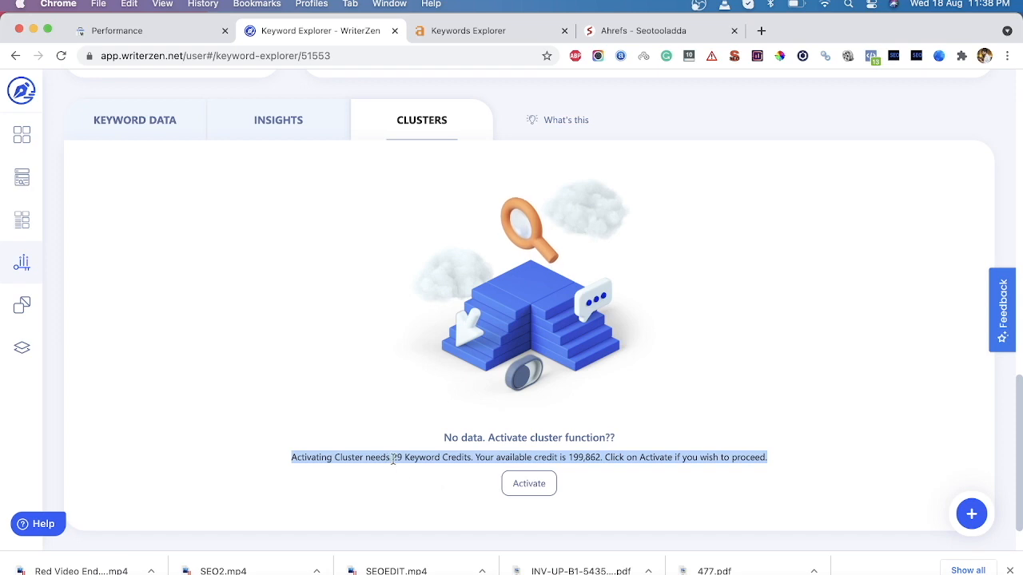
click(477, 478)
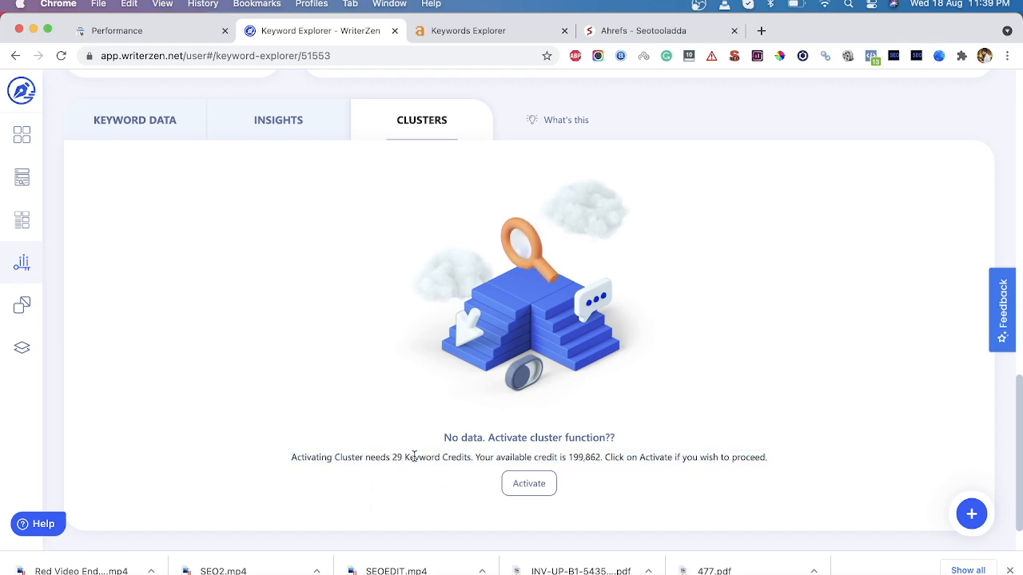
drag(388, 457, 459, 457)
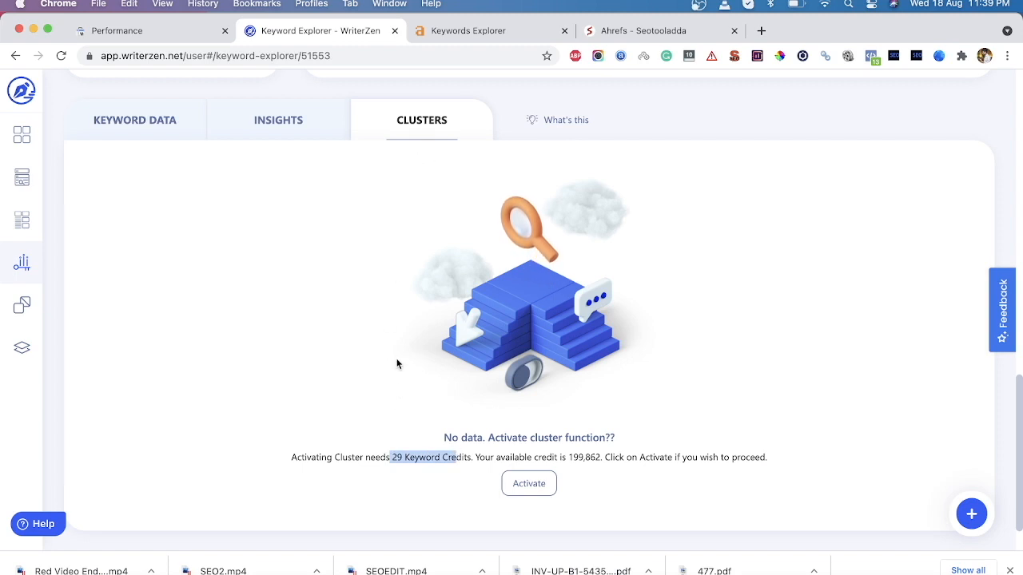
drag(404, 457, 381, 455)
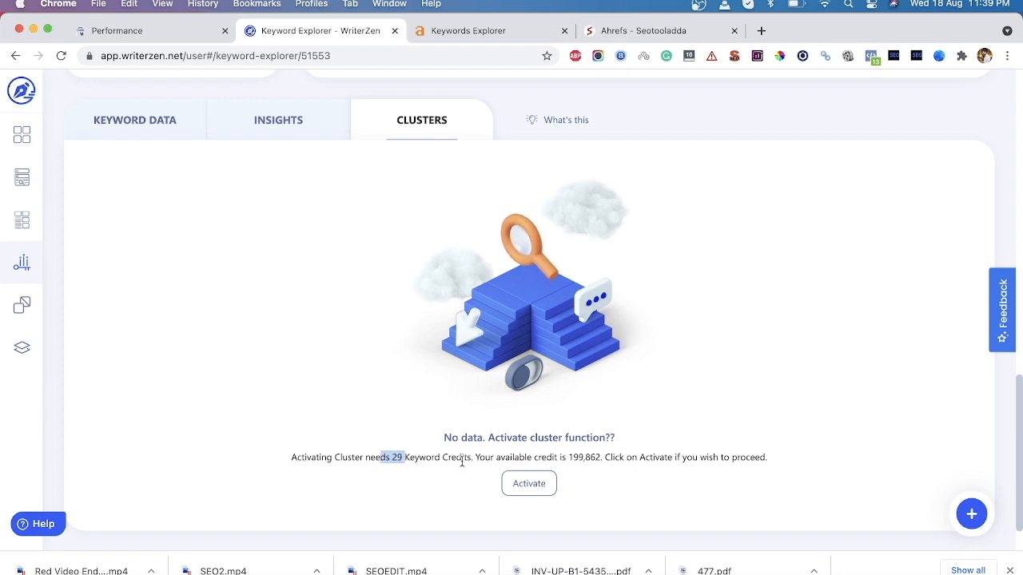
drag(564, 457, 608, 459)
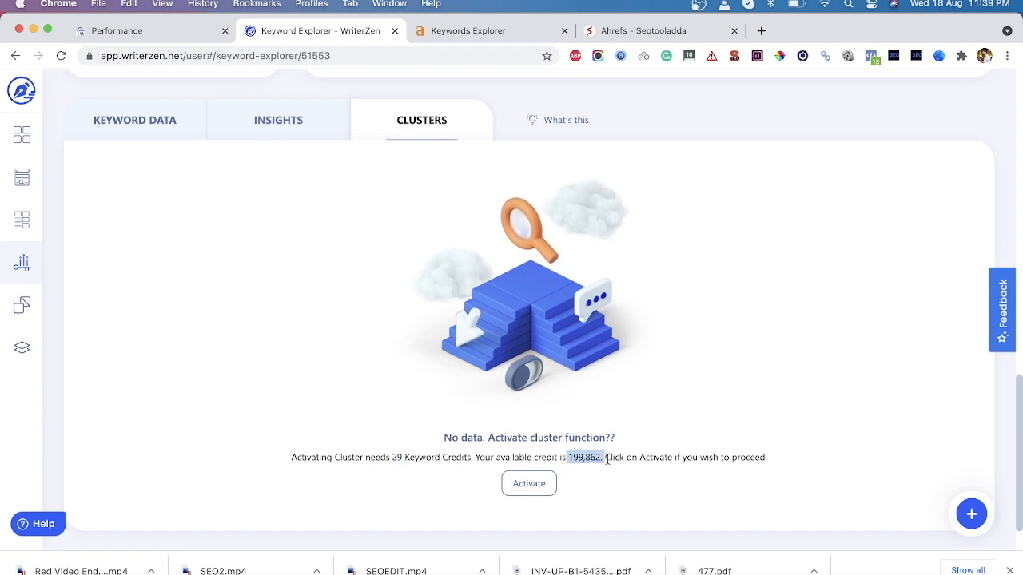
click(527, 484)
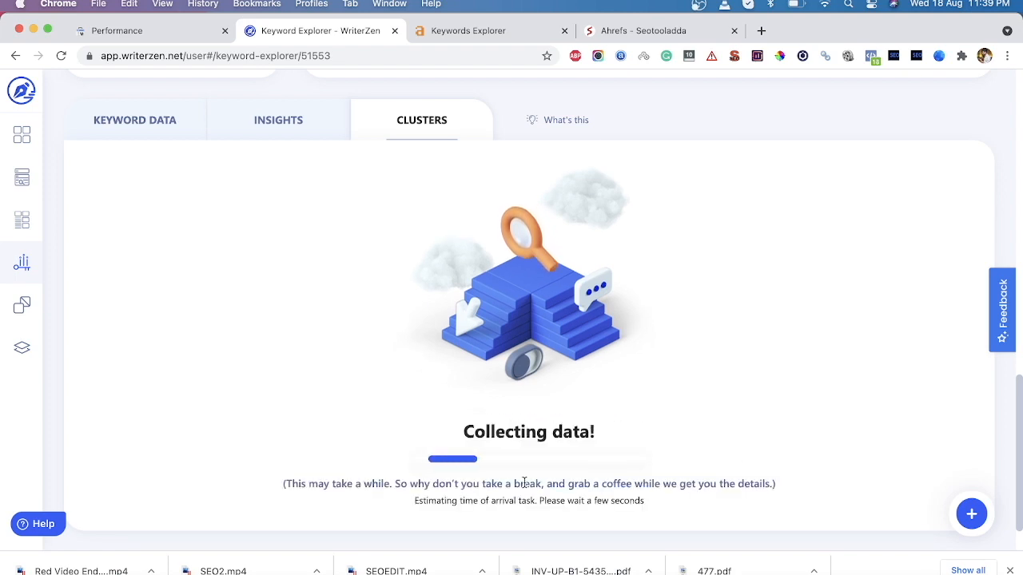
scroll(525, 478, down, 1)
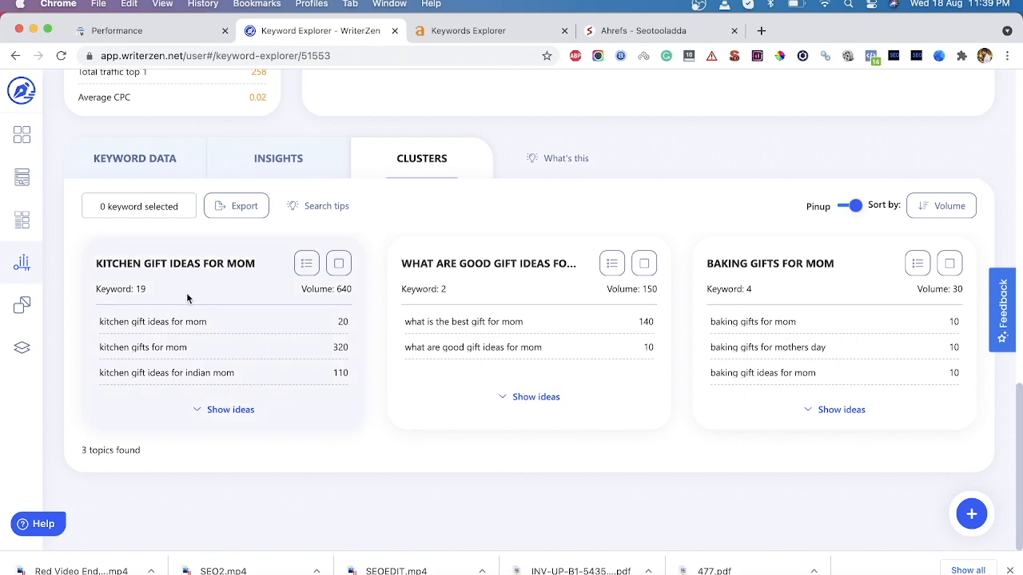
- Expand the ideas of the "Kitchen gift ideas for mom" cluster and compare it with the other topic clusters
drag(97, 264, 261, 268)
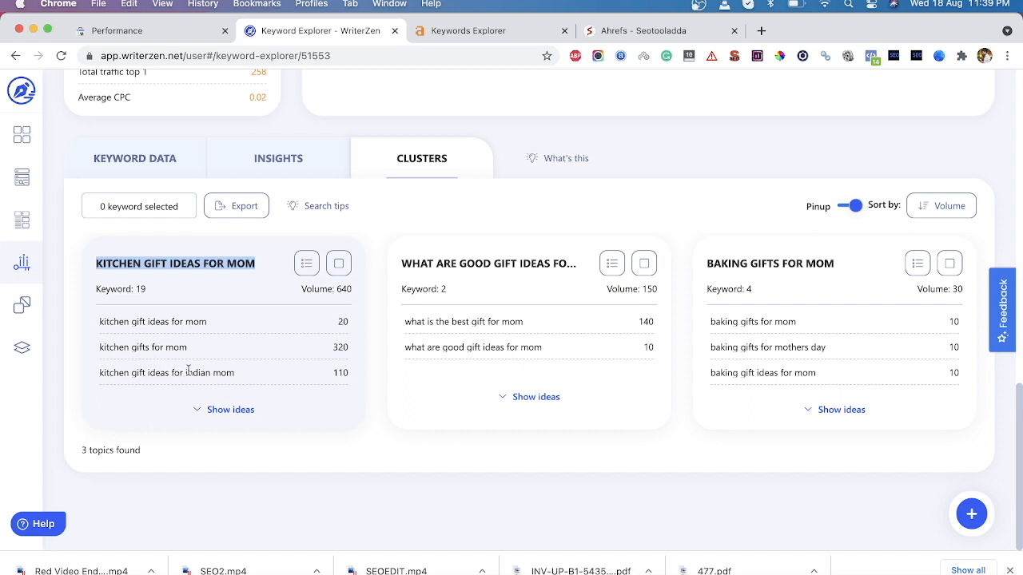
click(228, 410)
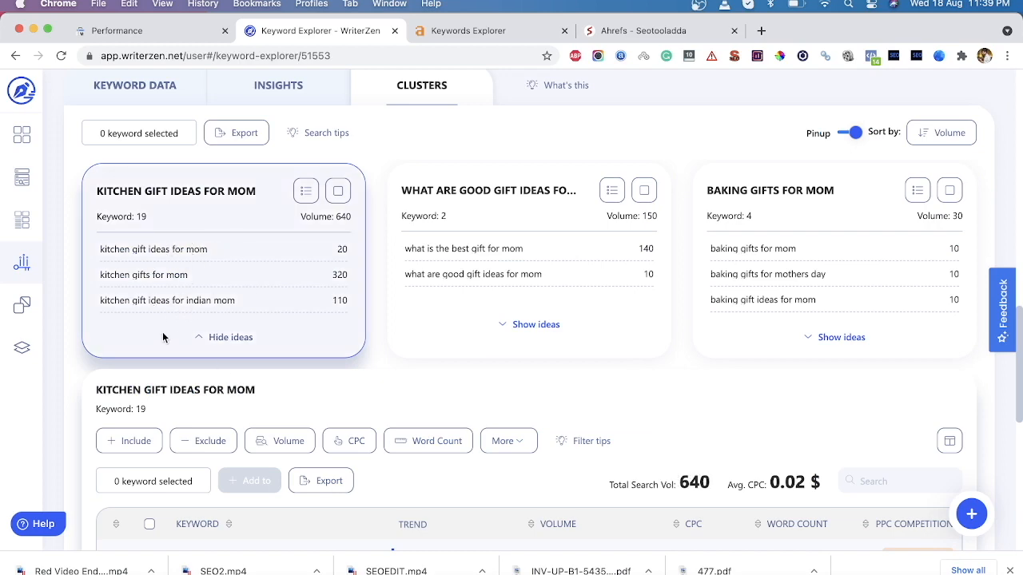
scroll(163, 337, down, 1)
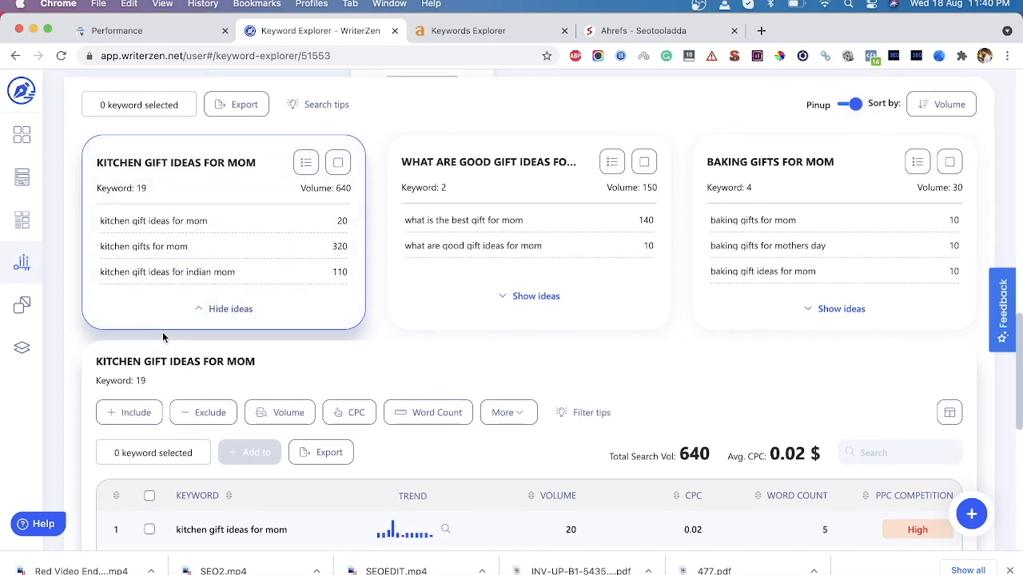
scroll(162, 331, up, 2)
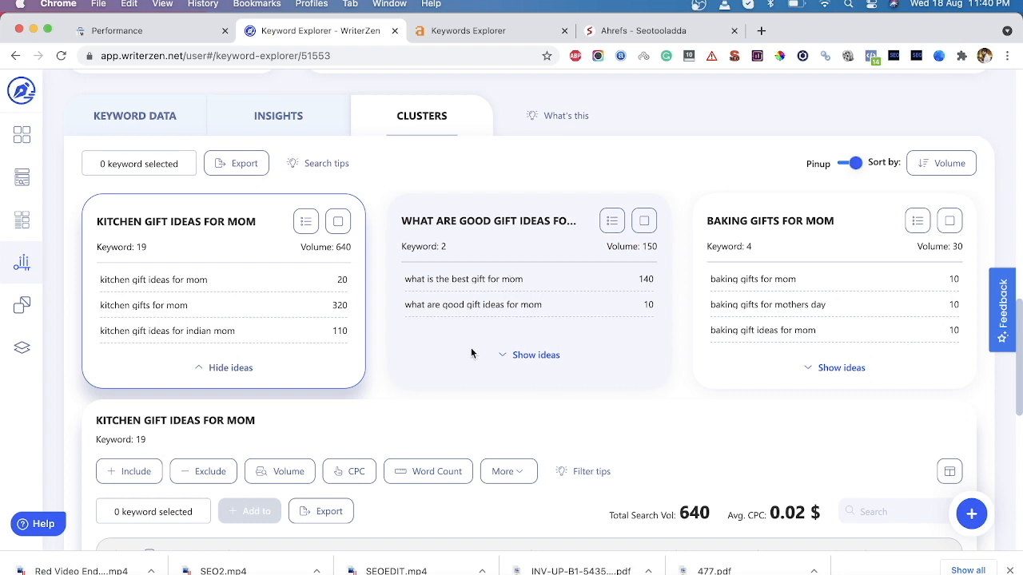
scroll(471, 350, down, 1)
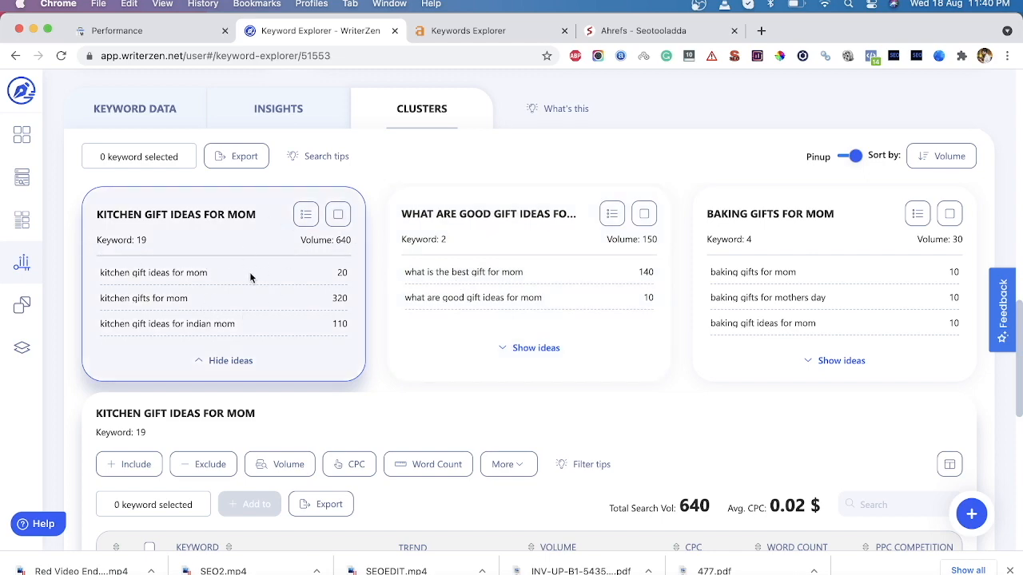
- Add all keywords of the "Kitchen gift ideas for mom" cluster to the existing list "Gift ideas for mom"
click(304, 215)
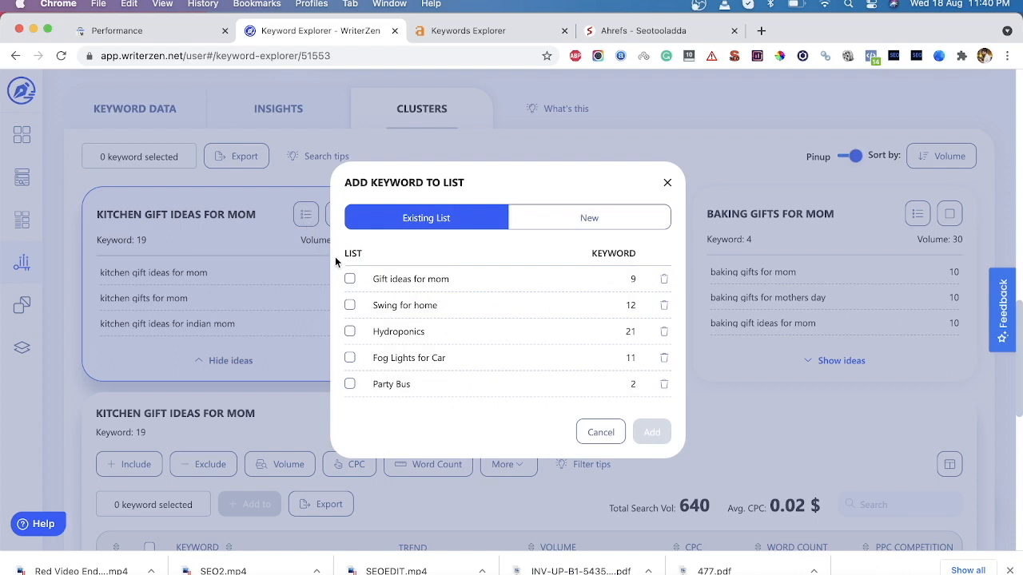
click(350, 280)
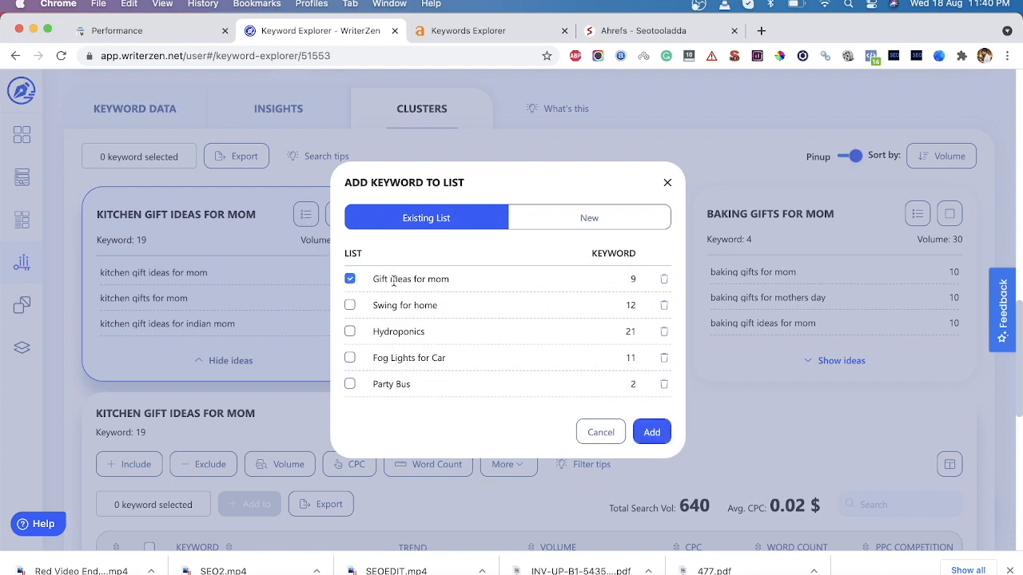
click(650, 431)
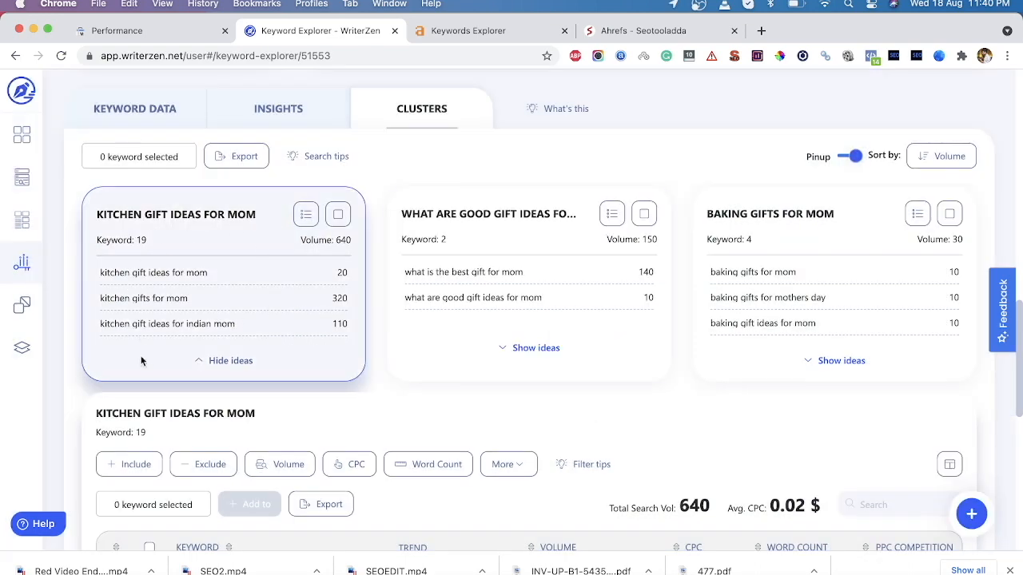
- Look through the keyword table of the "Kitchen gift ideas for mom" cluster and collapse its ideas again
scroll(354, 288, down, 3)
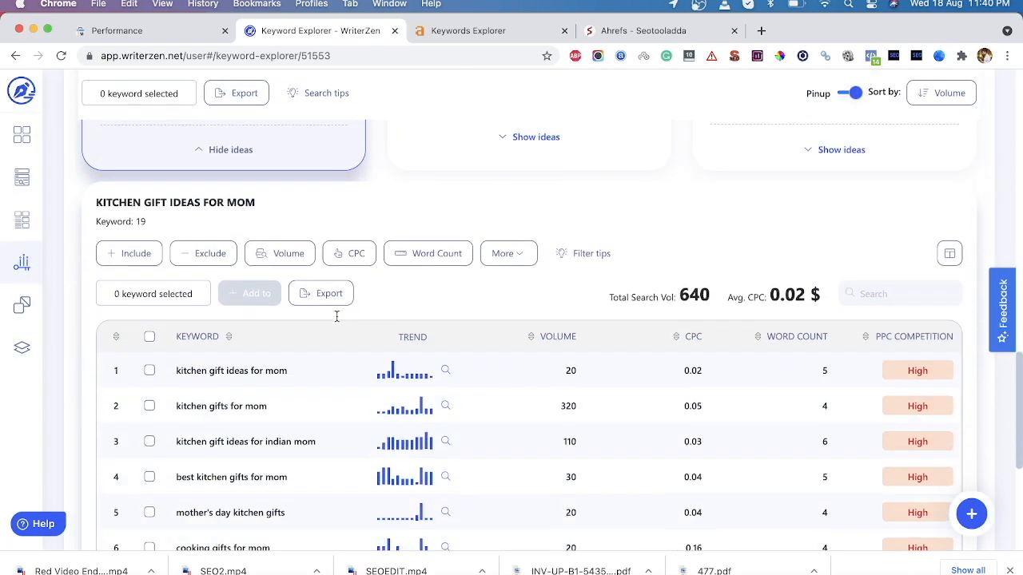
scroll(336, 316, up, 4)
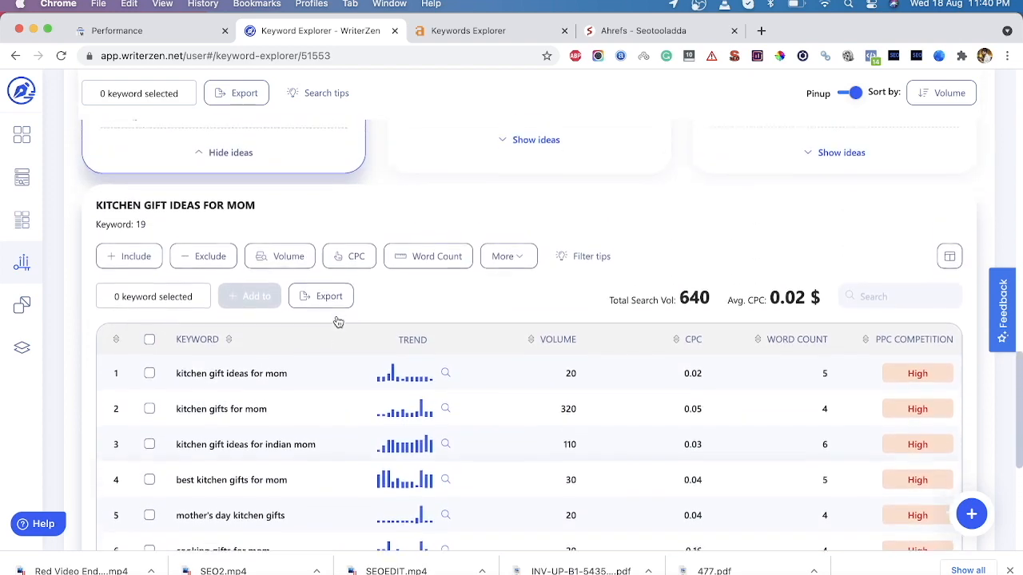
scroll(200, 352, down, 5)
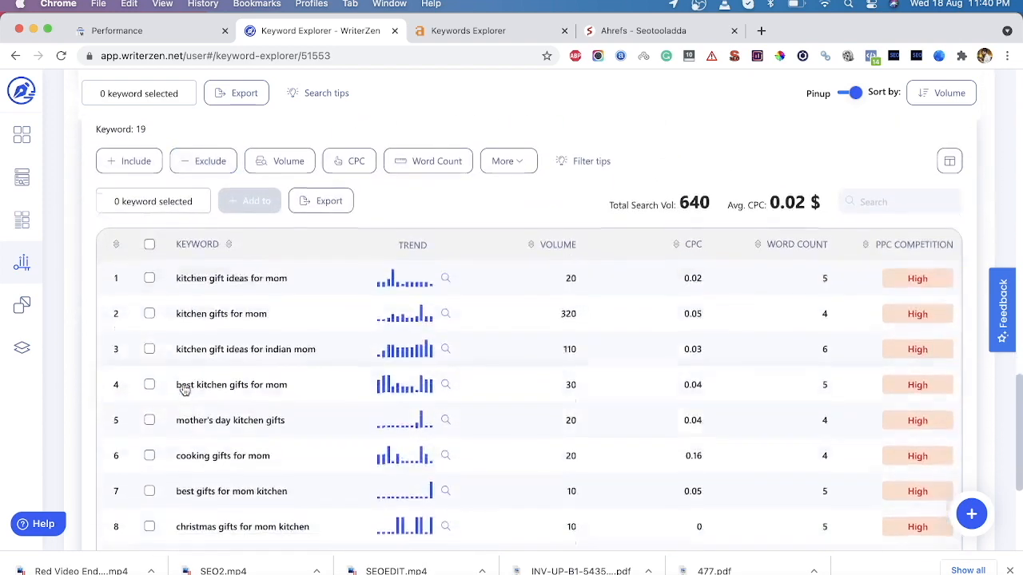
scroll(184, 389, up, 3)
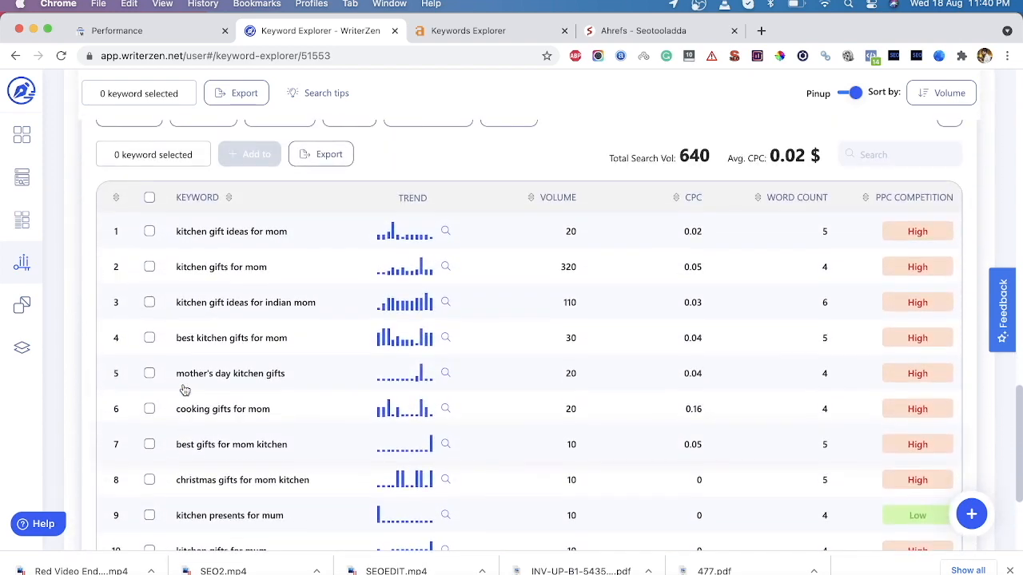
scroll(186, 434, down, 2)
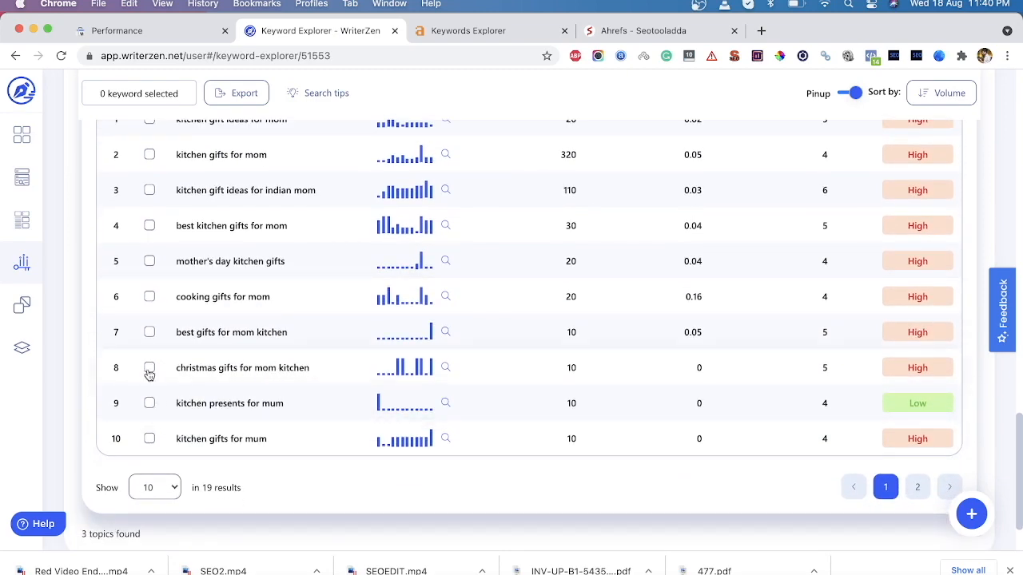
scroll(148, 368, up, 5)
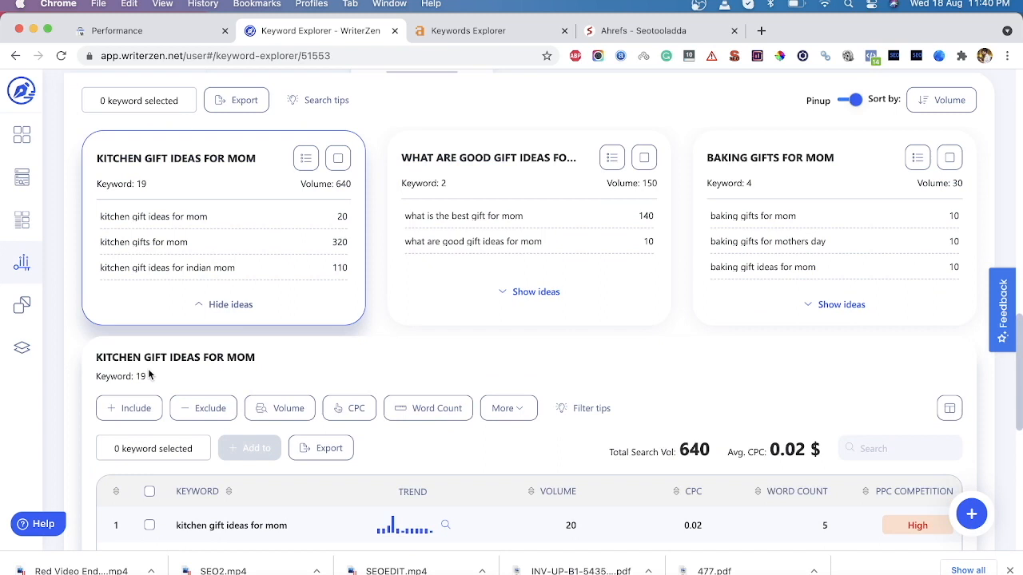
click(221, 307)
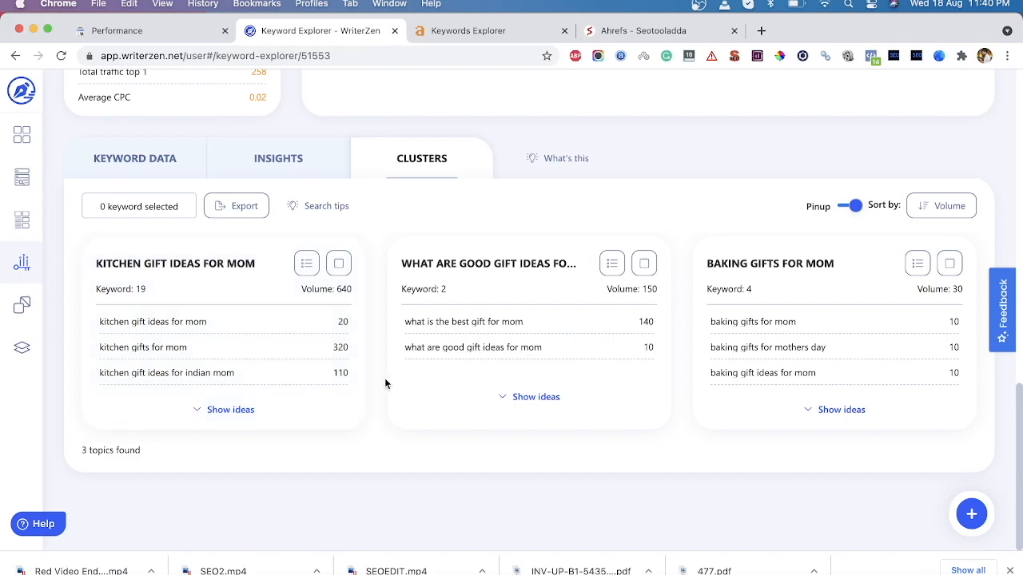
- Review the SERP overview, search volume figures and monthly search volume chart for the researched keyword
scroll(384, 384, up, 5)
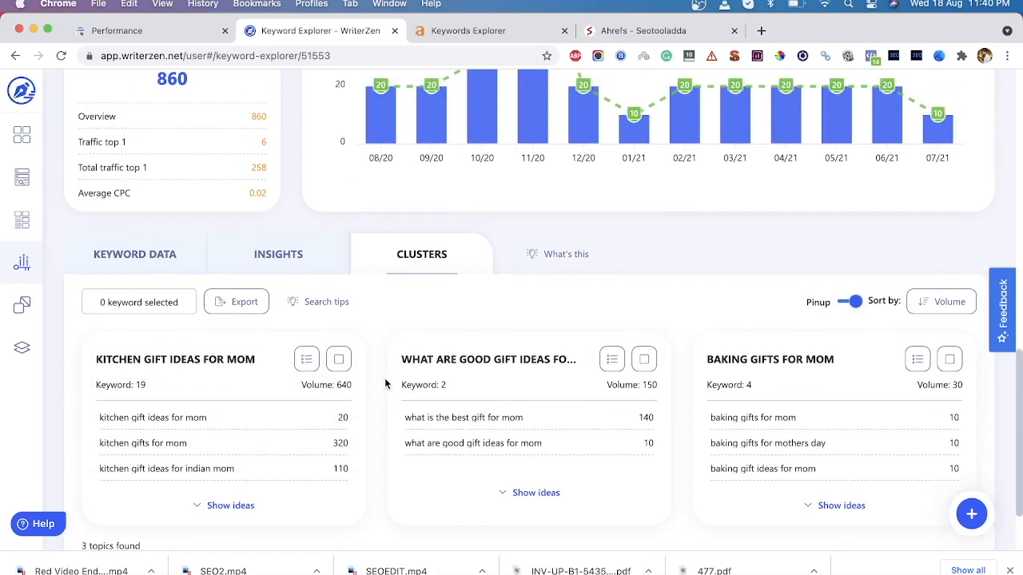
scroll(386, 385, up, 15)
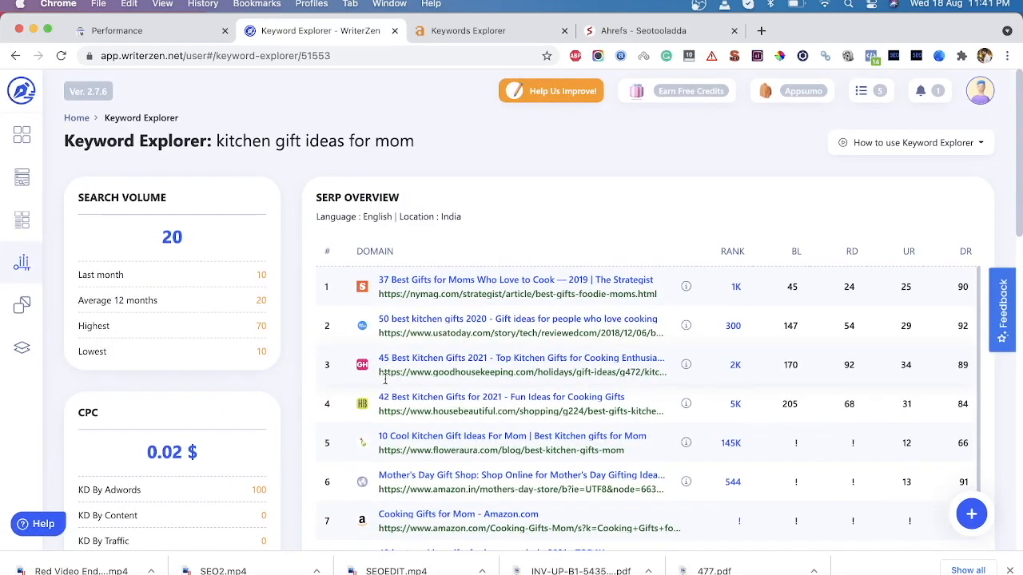
scroll(385, 381, down, 3)
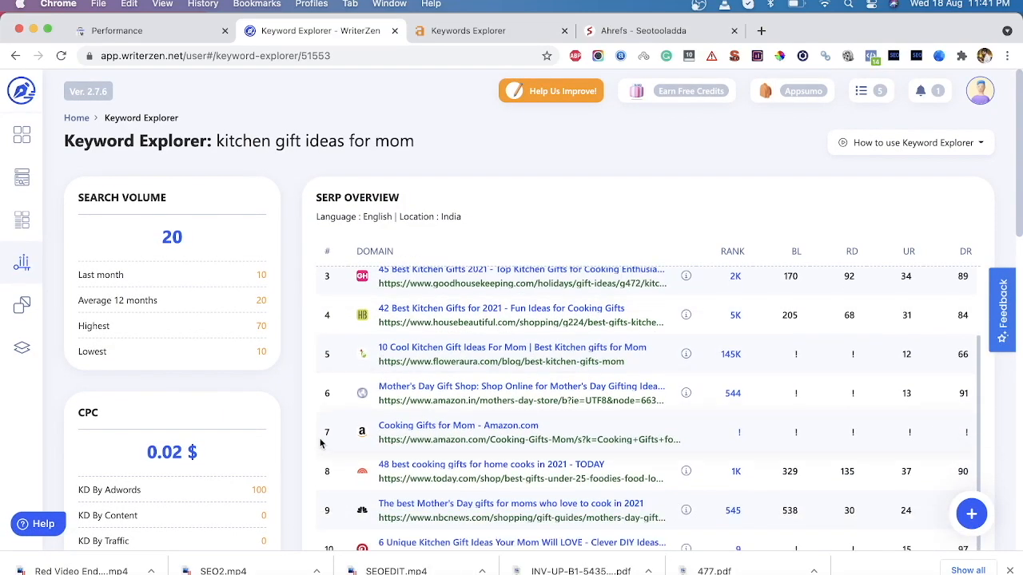
scroll(290, 461, down, 10)
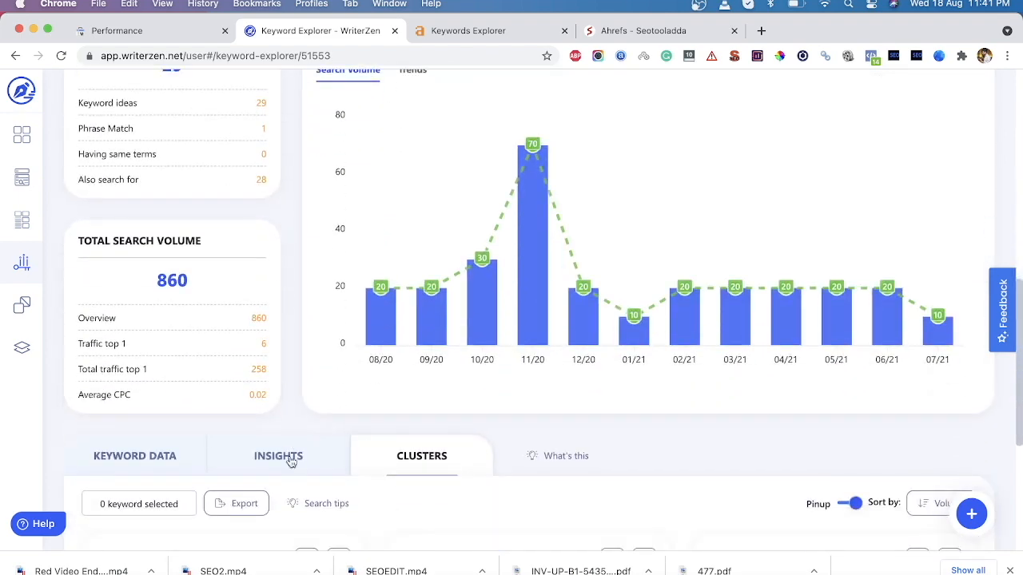
- Review the keyword data table of the researched keyword, especially its PPC competition column, and compare it with the search volume and SERP overview
scroll(290, 461, down, 5)
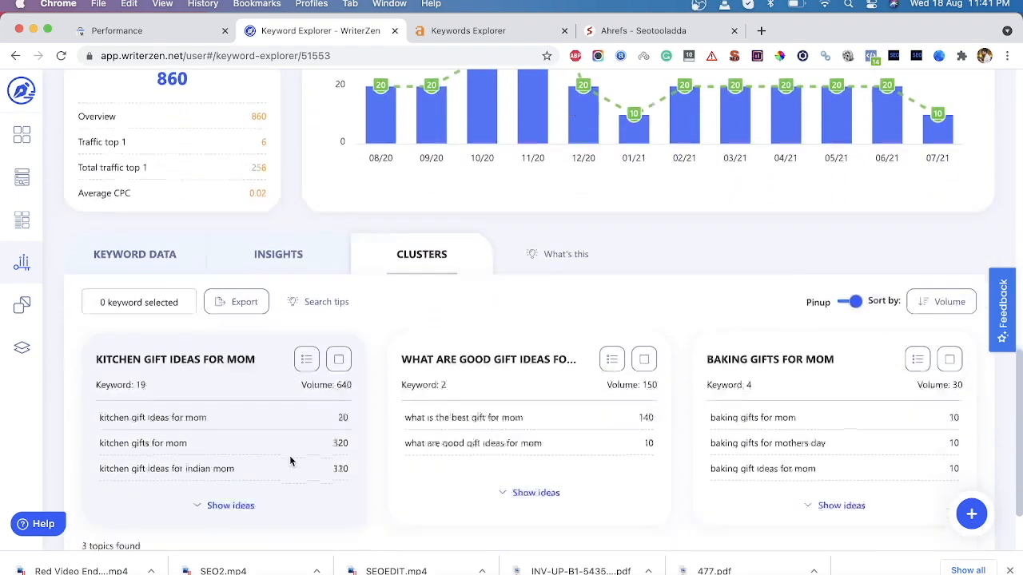
scroll(290, 461, up, 3)
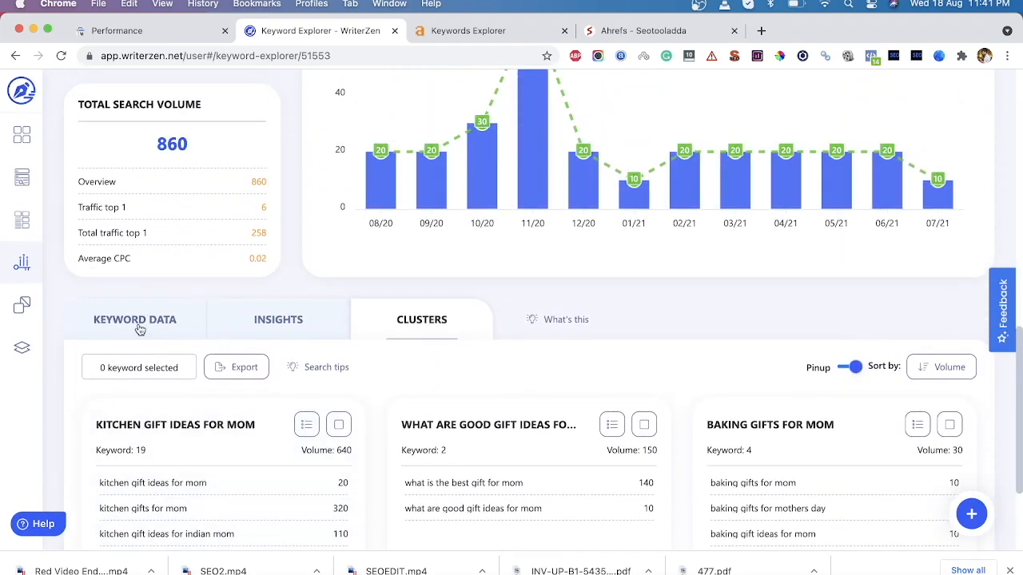
click(136, 320)
scroll(137, 329, down, 6)
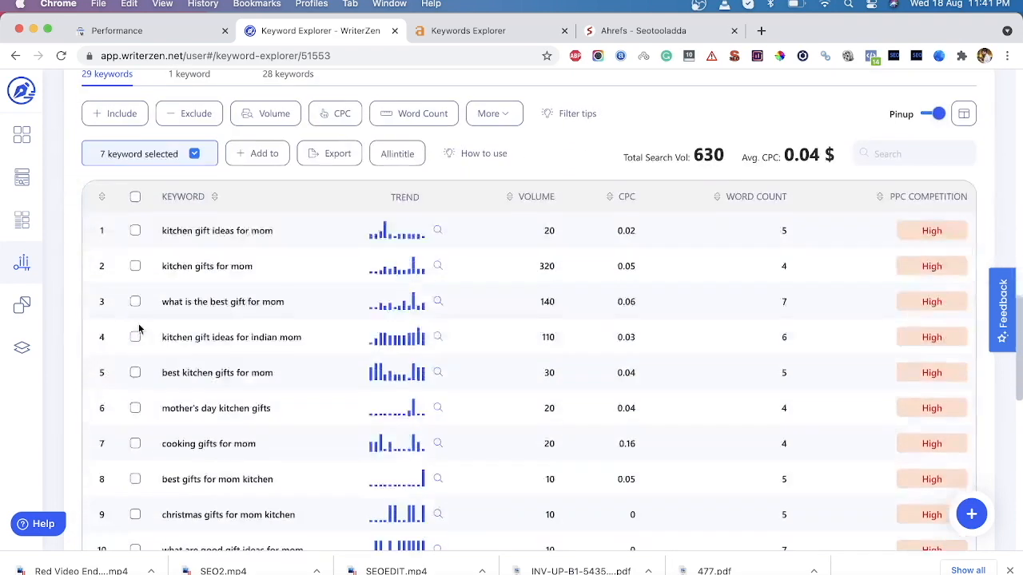
scroll(694, 271, up, 2)
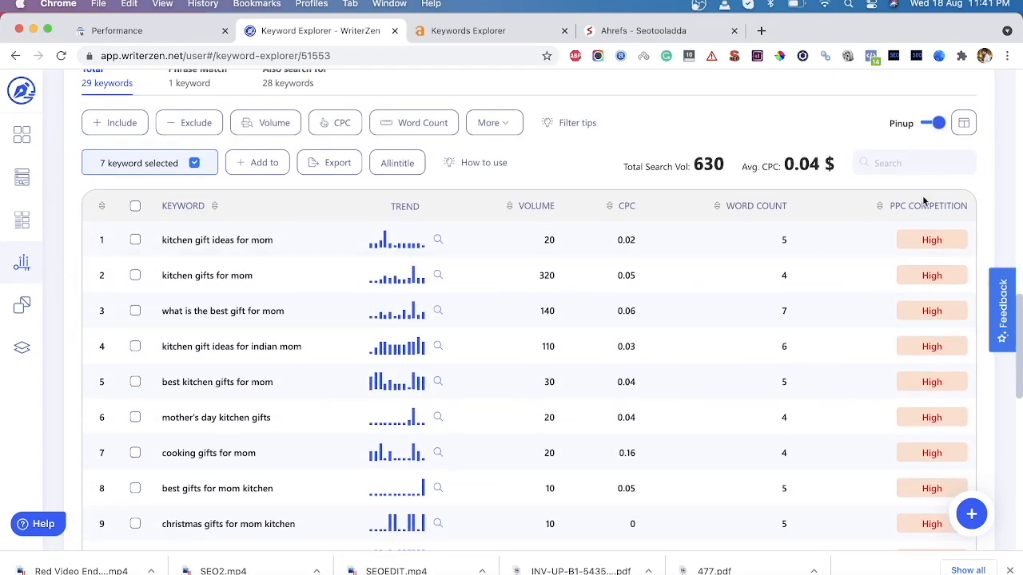
drag(892, 204, 973, 207)
scroll(461, 345, up, 4)
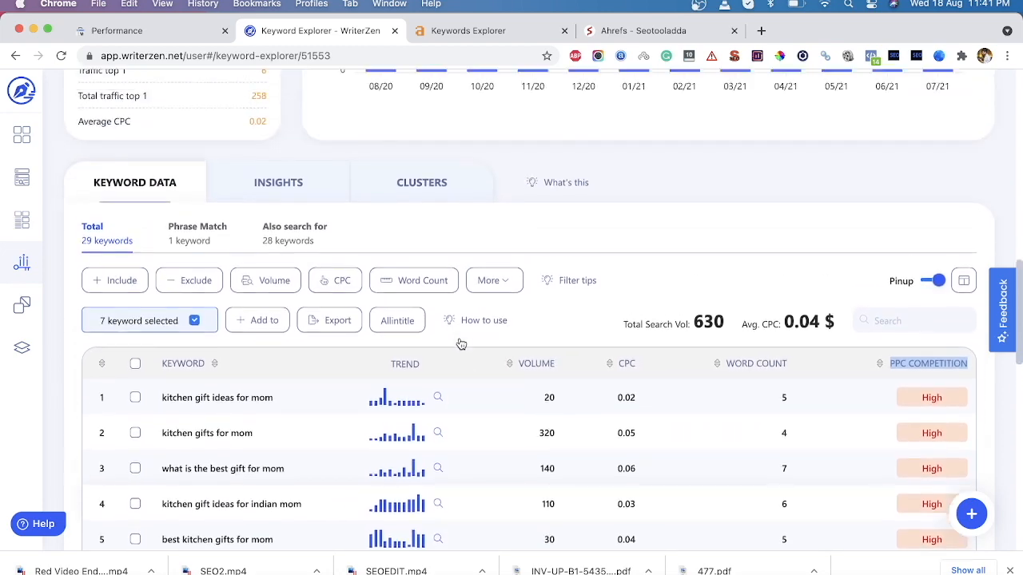
scroll(460, 343, up, 8)
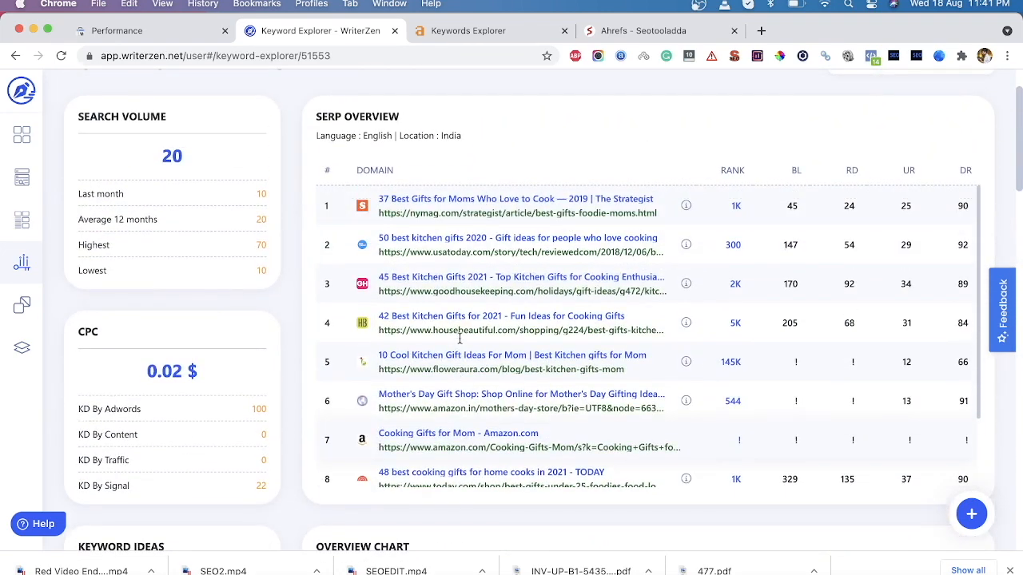
scroll(459, 343, up, 1)
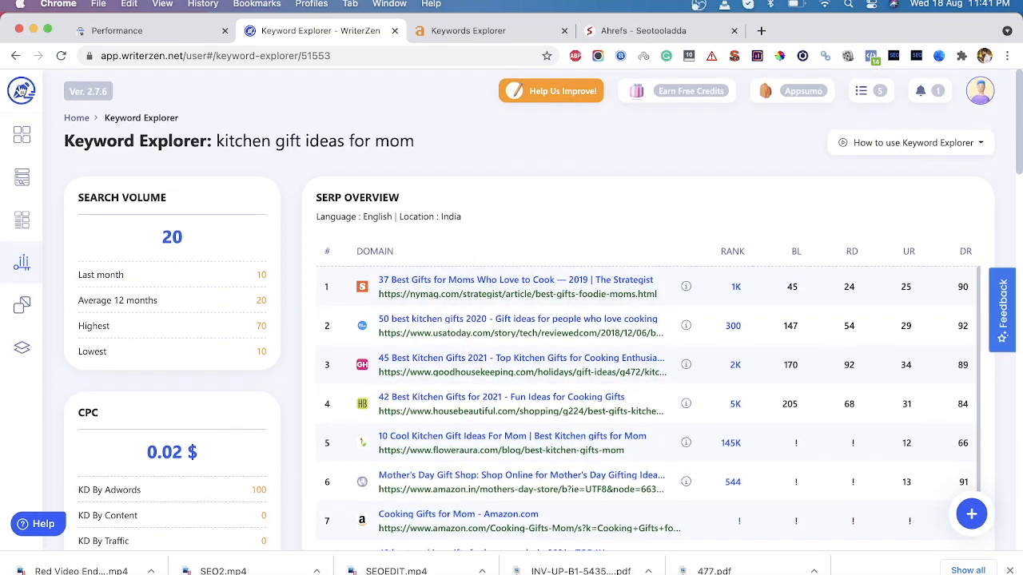
- Return to the dashboard and check the summary of saved keyword lists
click(17, 90)
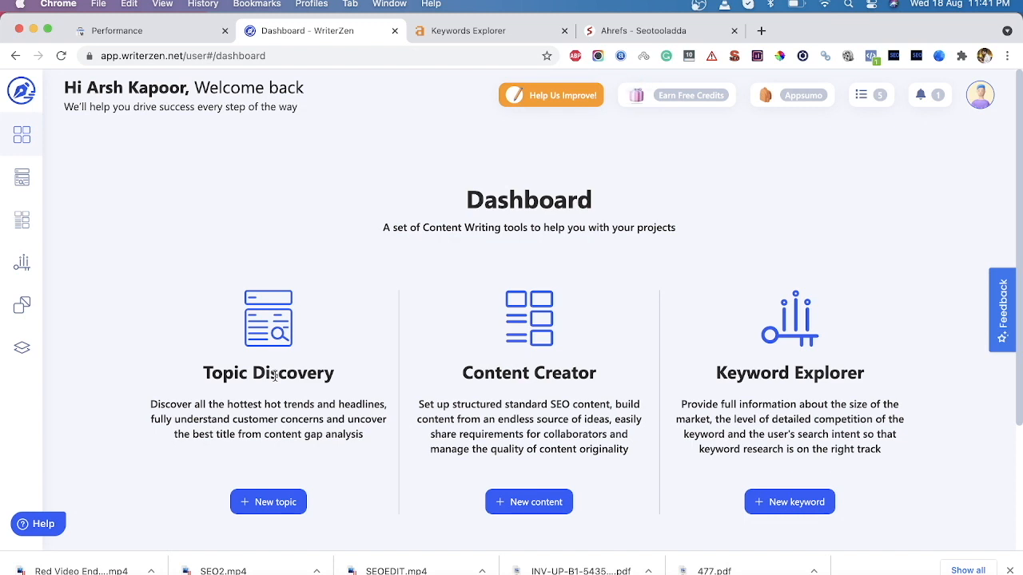
drag(464, 370, 601, 382)
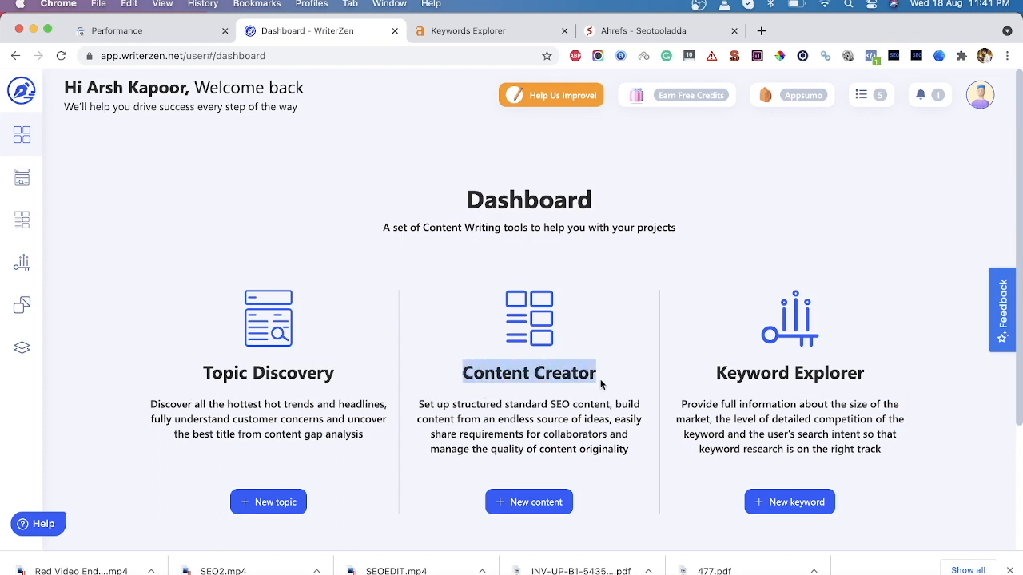
click(885, 96)
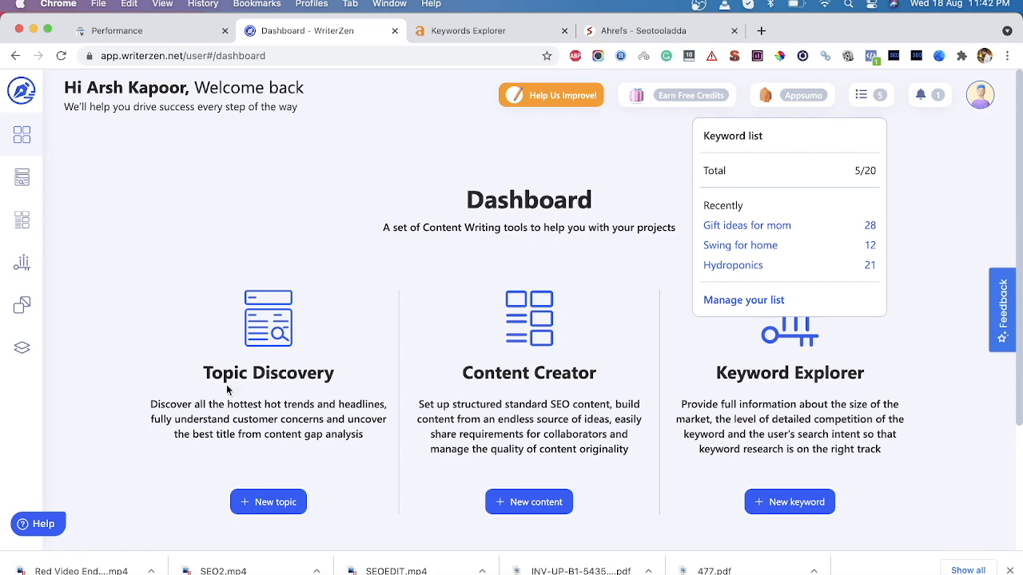
- Run a new Topic Discovery search for "kitchen gift ideas for mom" with location India and language English
drag(205, 372, 341, 372)
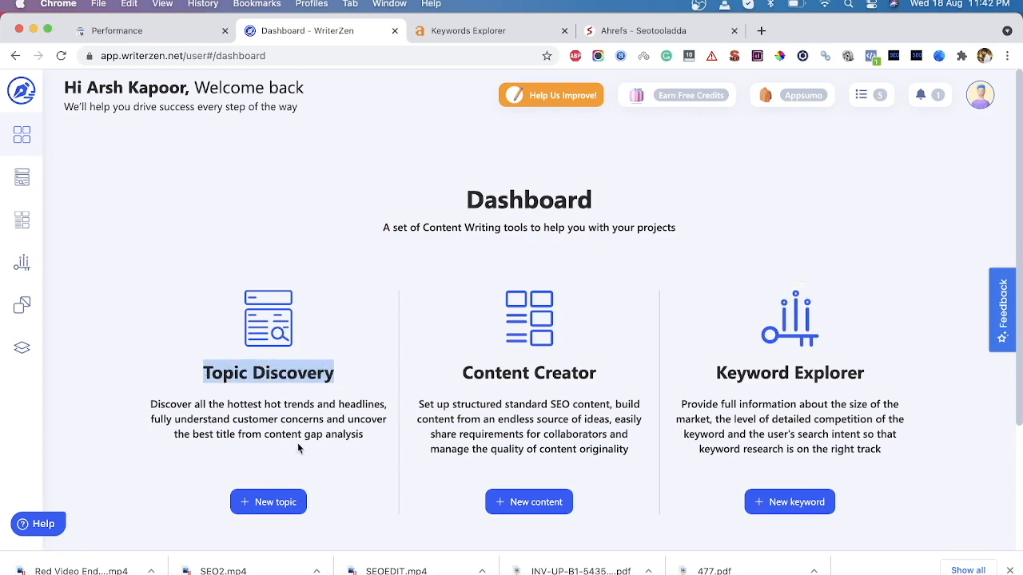
click(266, 502)
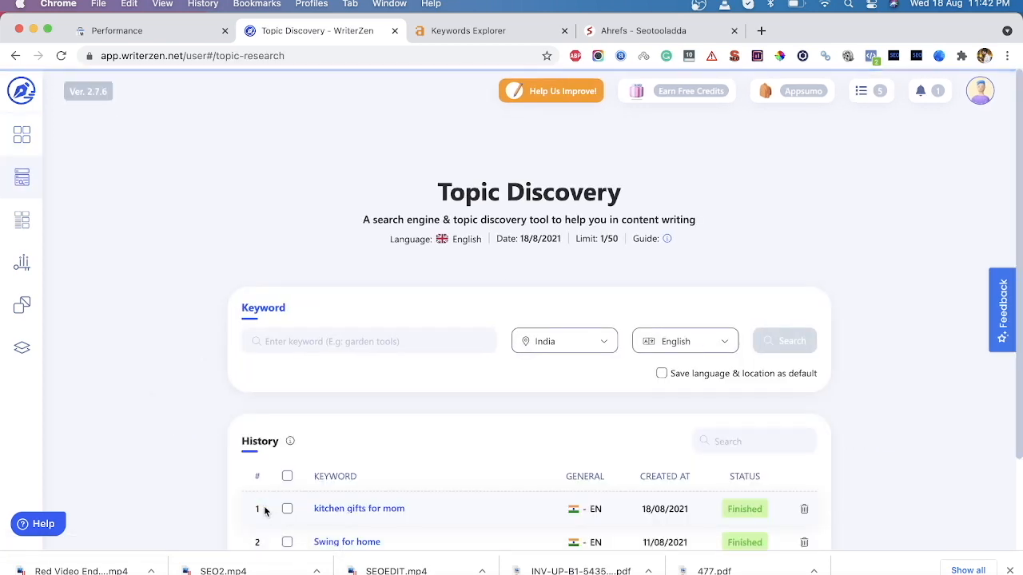
click(320, 335)
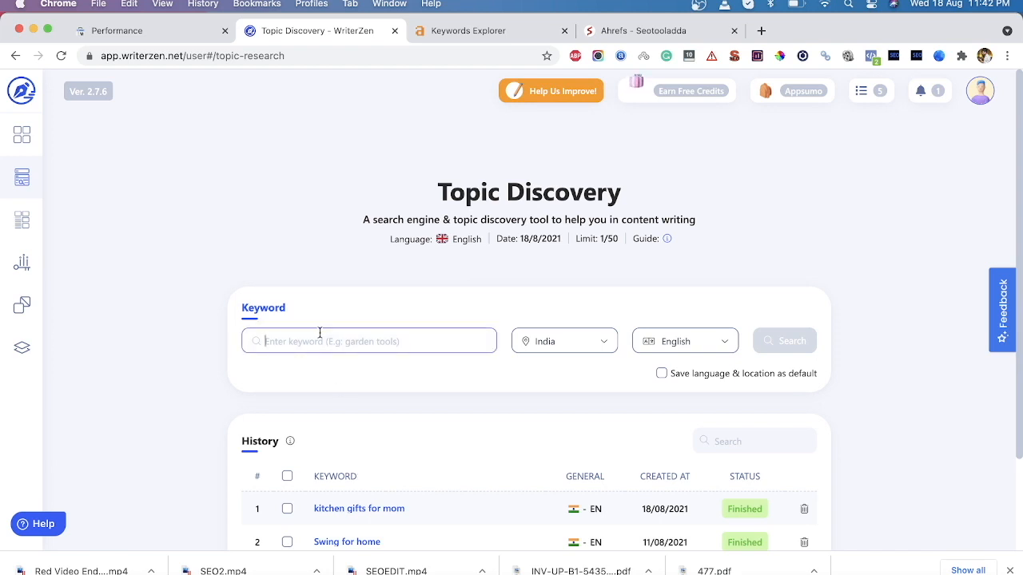
text(kitchen gift ideas for mom)
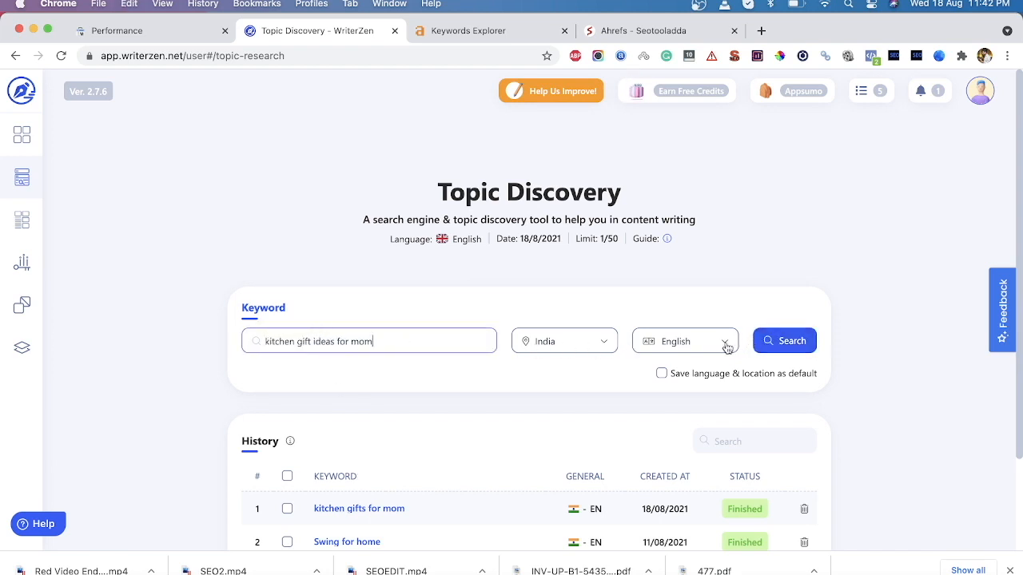
click(791, 343)
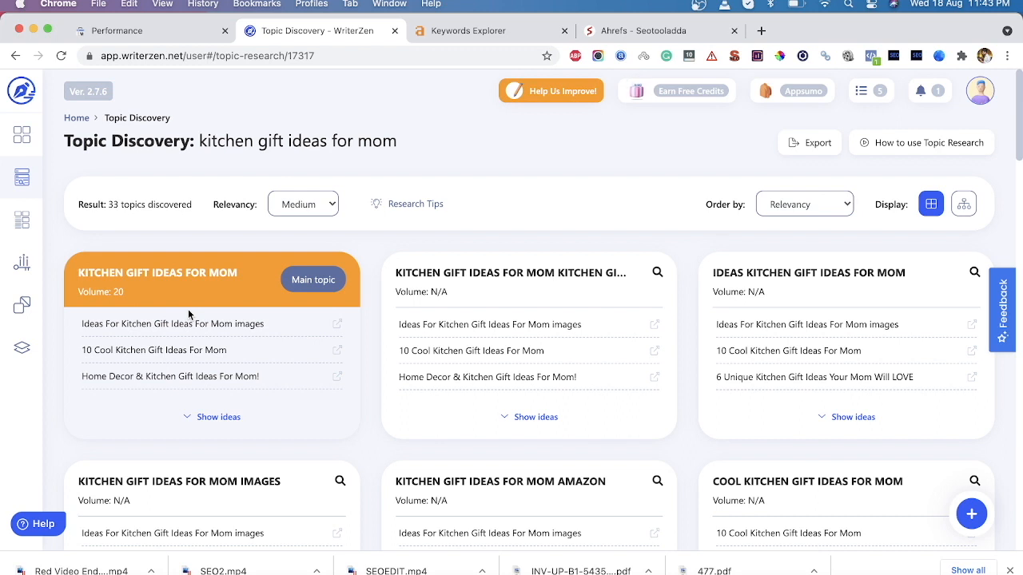
- Open the source article of the main topic's headline "Ideas For Kitchen Gift Ideas For Mom images" and look through it
drag(80, 328, 267, 327)
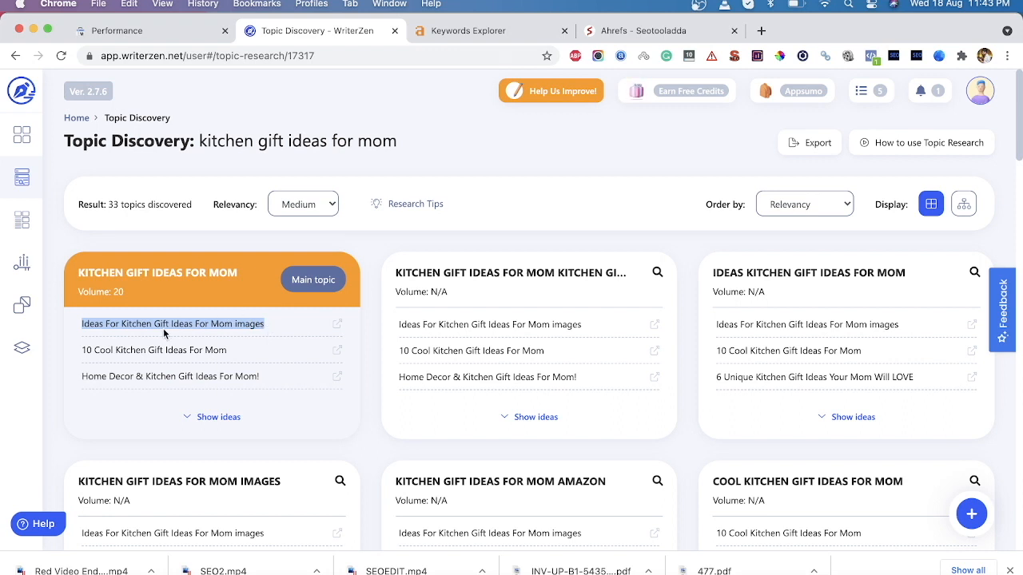
click(337, 324)
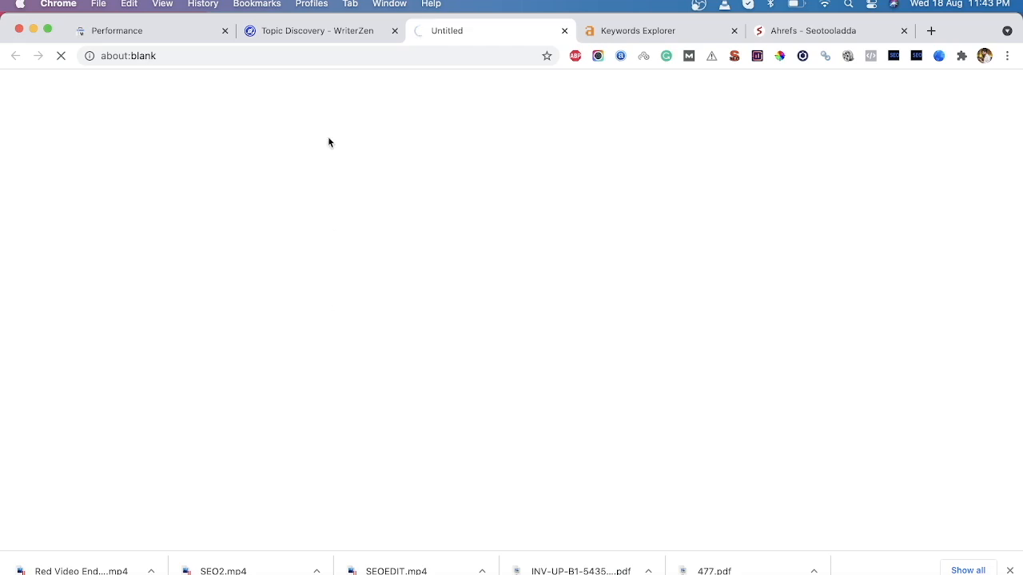
click(303, 32)
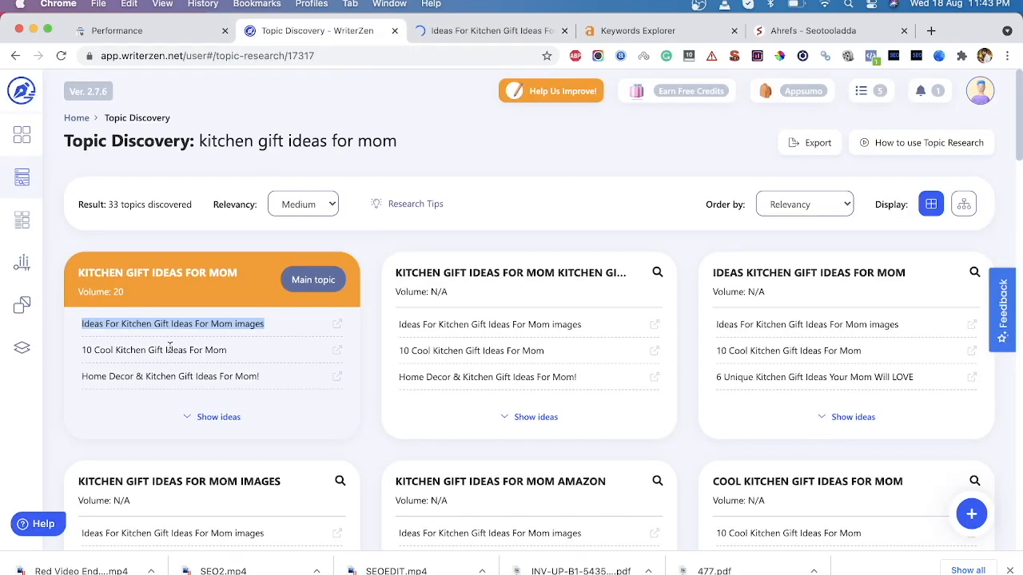
click(464, 30)
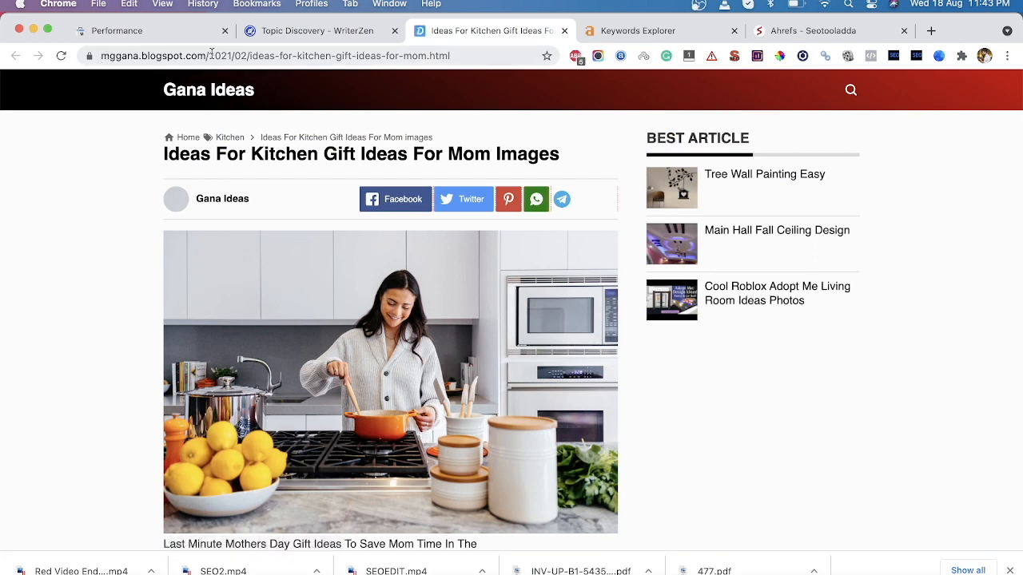
scroll(297, 424, down, 5)
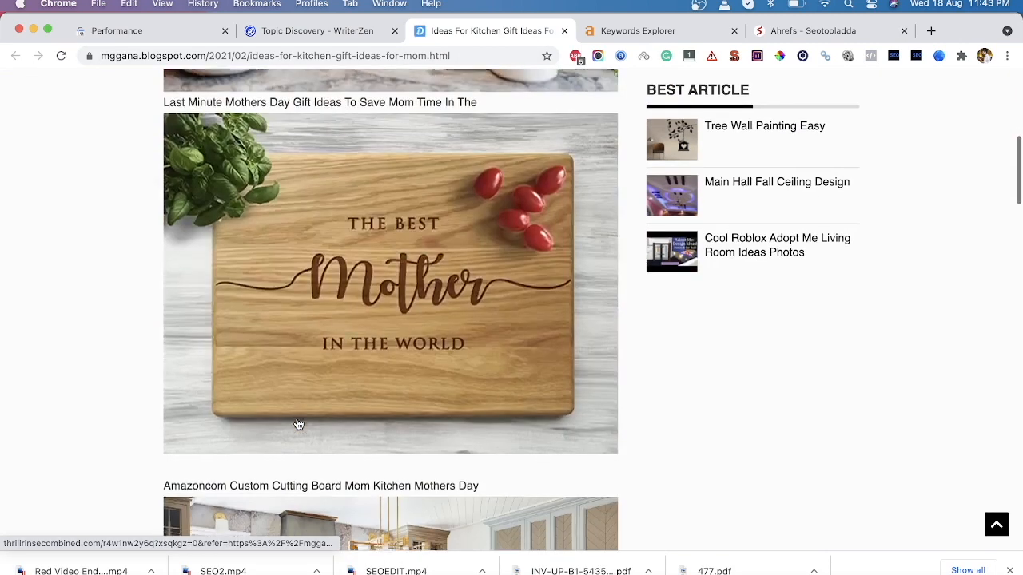
scroll(298, 424, down, 18)
scroll(297, 424, down, 10)
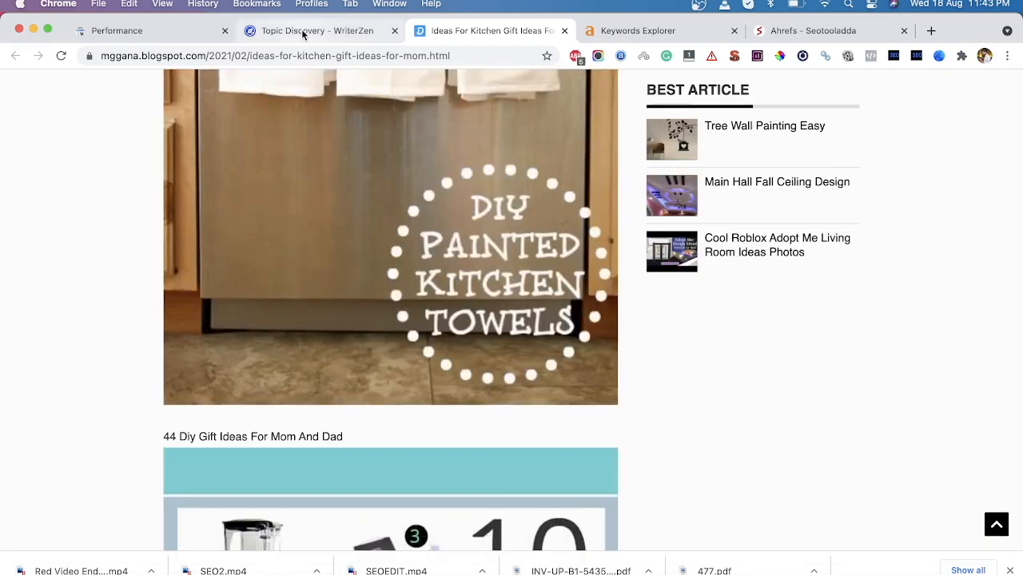
- Copy the headline "Ideas For Kitchen Gift Ideas For Mom images", find it within the source article, and return to the topic results
click(303, 34)
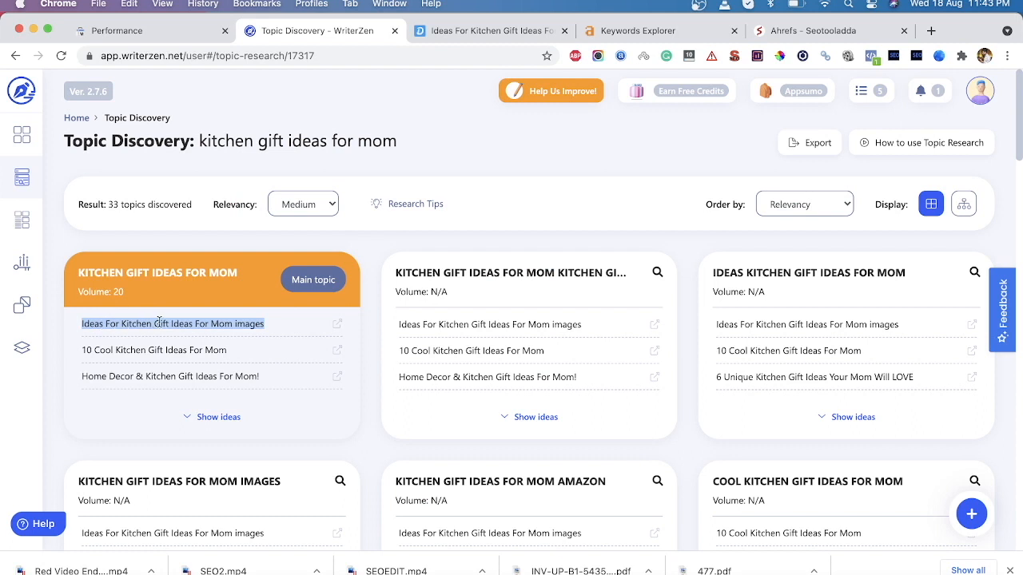
drag(270, 328, 92, 323)
key(super+c)
click(457, 32)
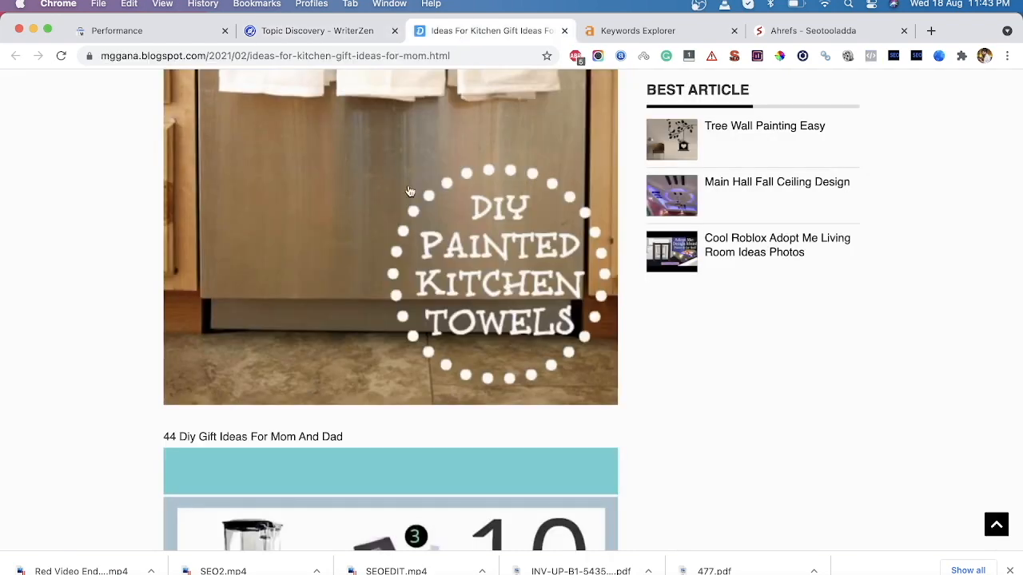
key(super+f)
key(super+v)
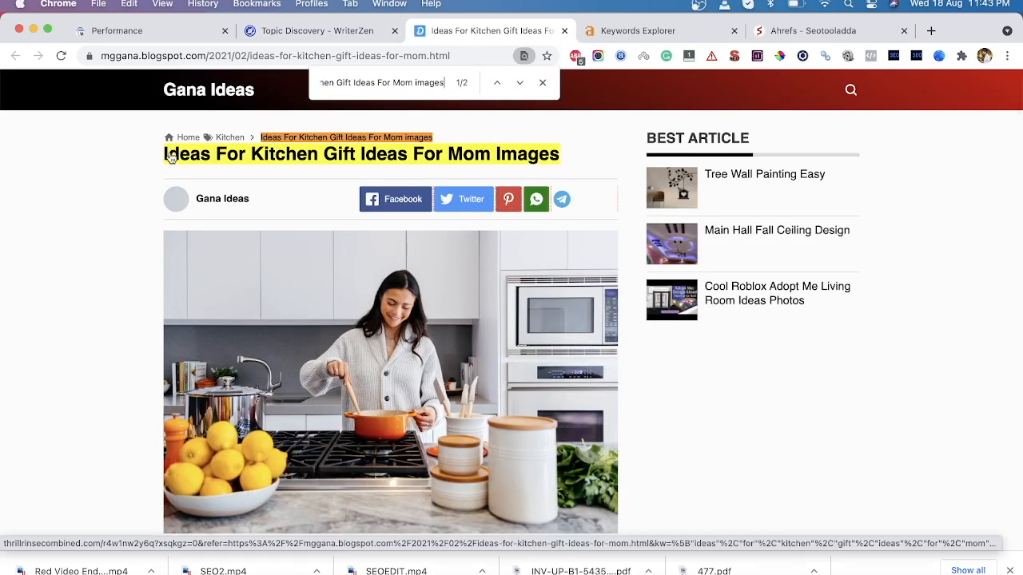
click(582, 164)
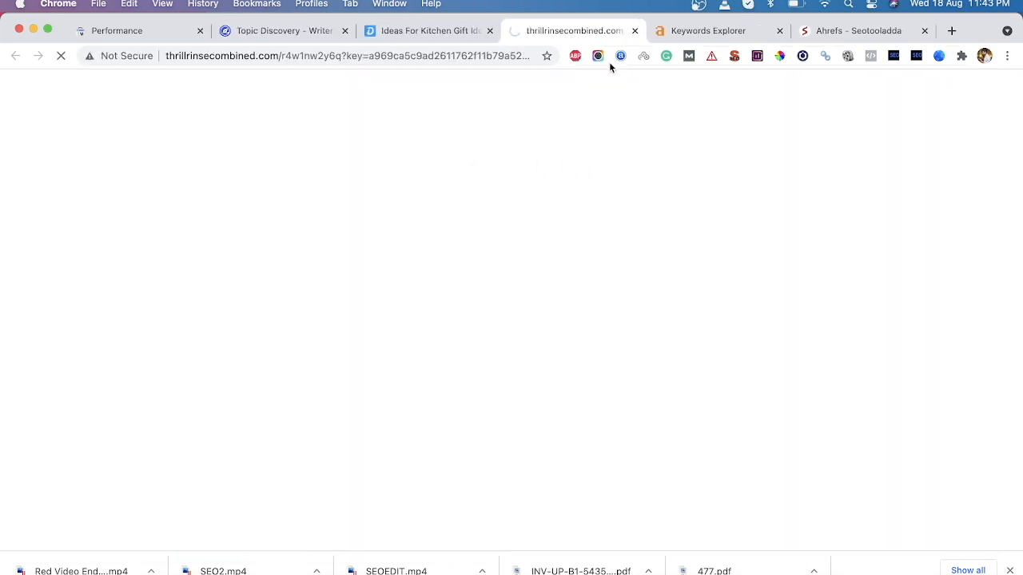
click(634, 30)
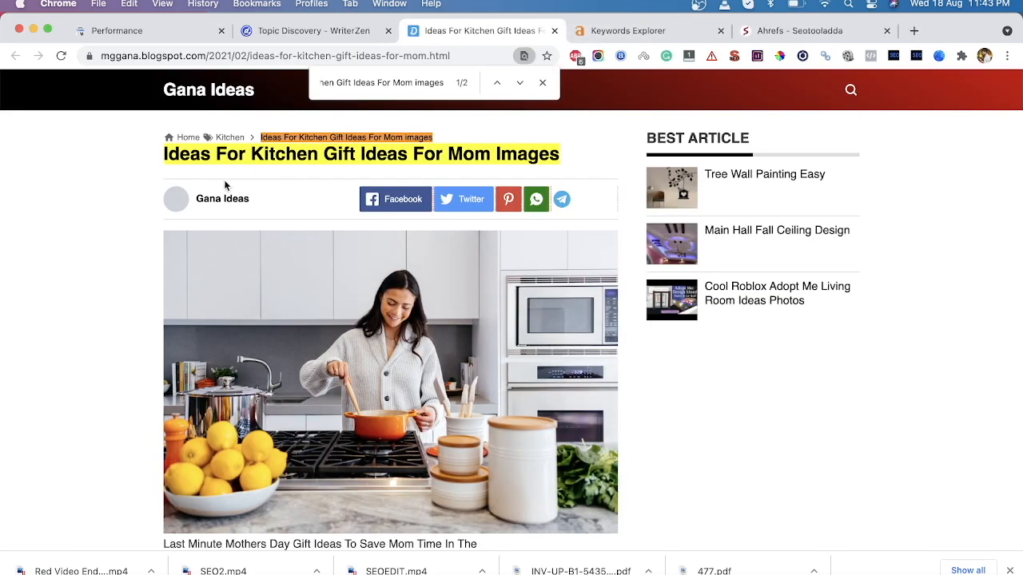
click(295, 30)
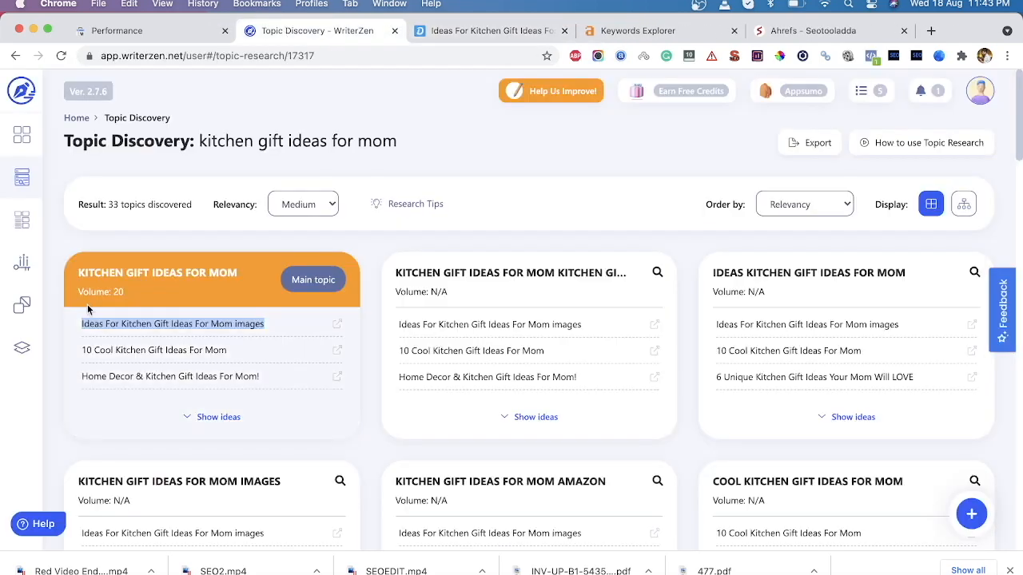
- Expand the ideas of the main topic "Kitchen gift ideas for mom" and examine its suggested headlines and Google Suggest insights
drag(76, 349, 220, 356)
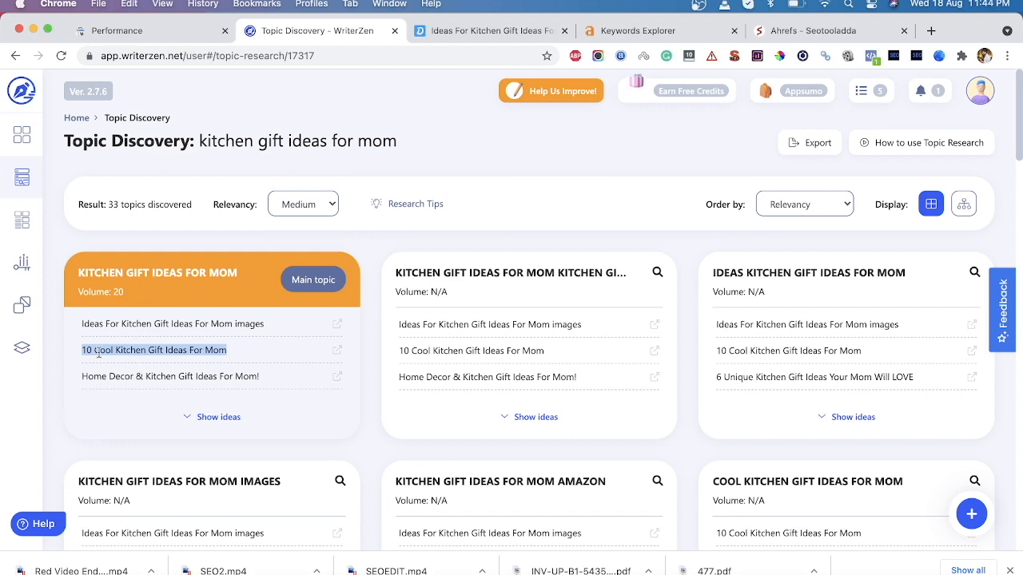
click(259, 350)
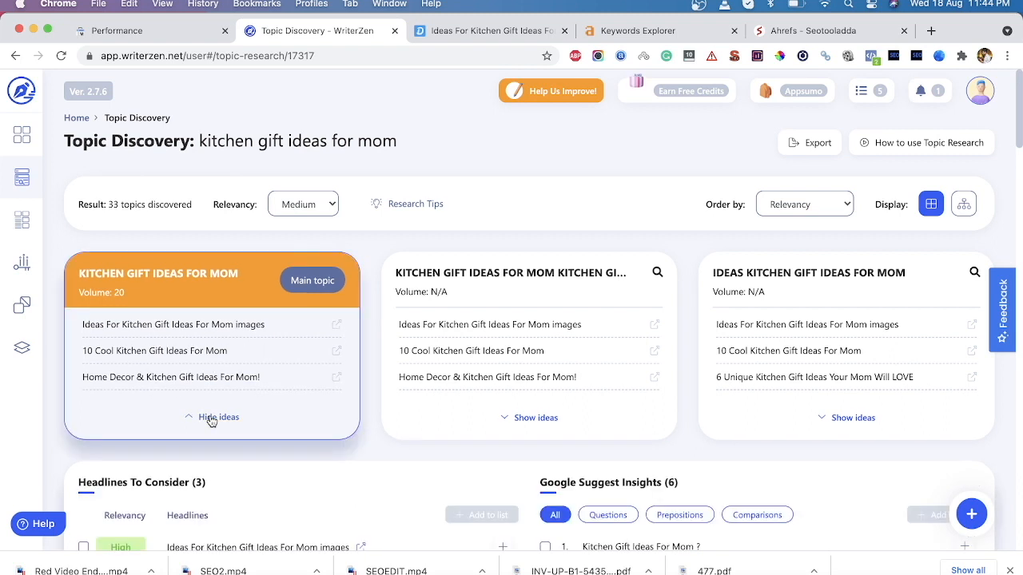
scroll(211, 422, down, 3)
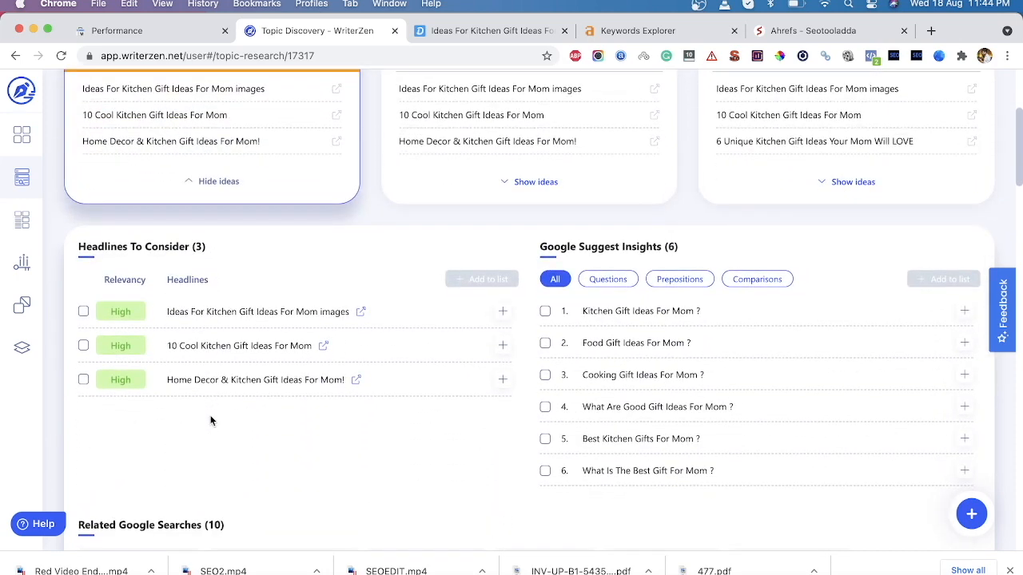
scroll(211, 421, up, 2)
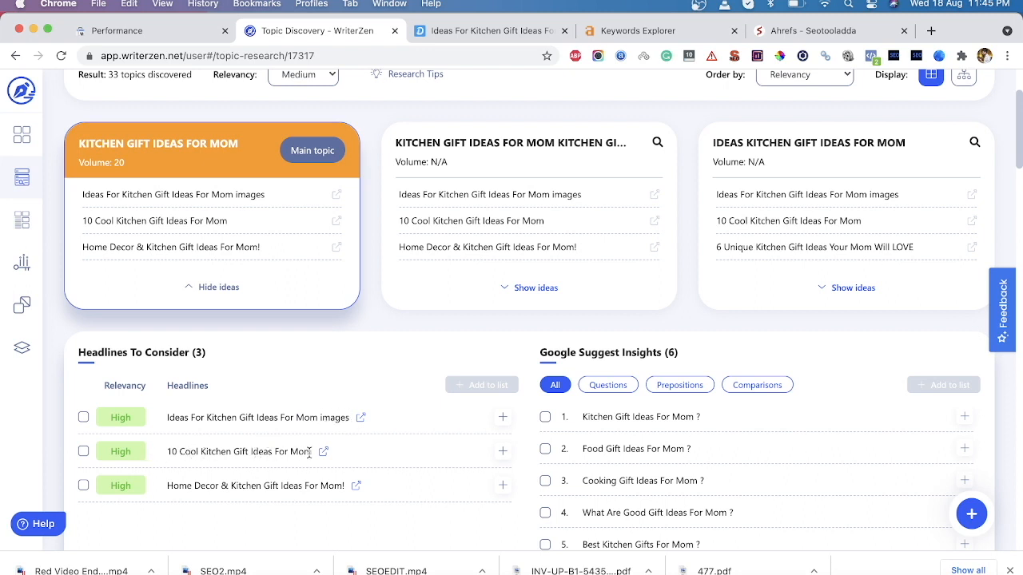
- Add the headline "10 Cool Kitchen Gift Ideas For Mom" to the existing list "Gift ideas for mom"
click(503, 453)
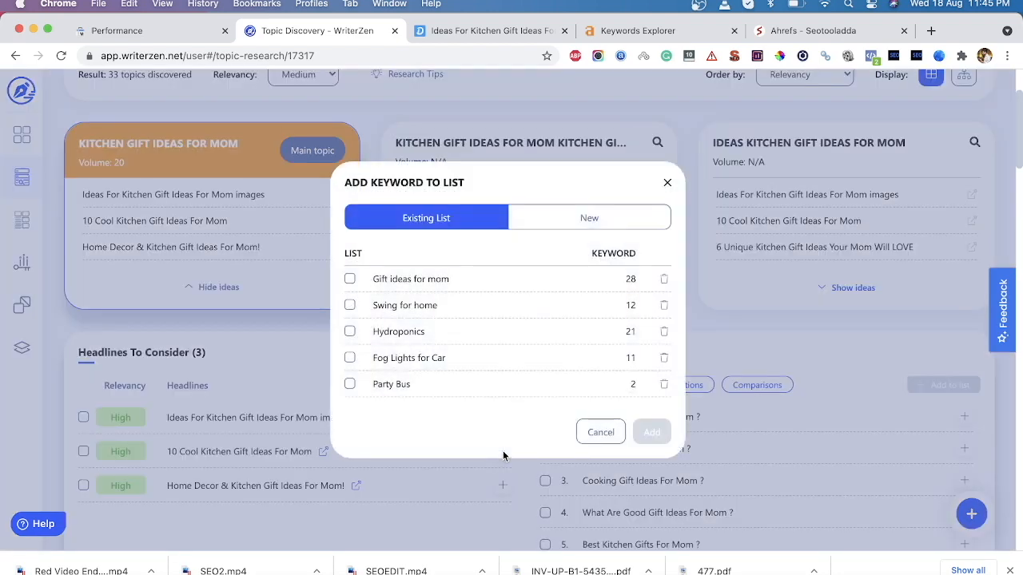
click(349, 279)
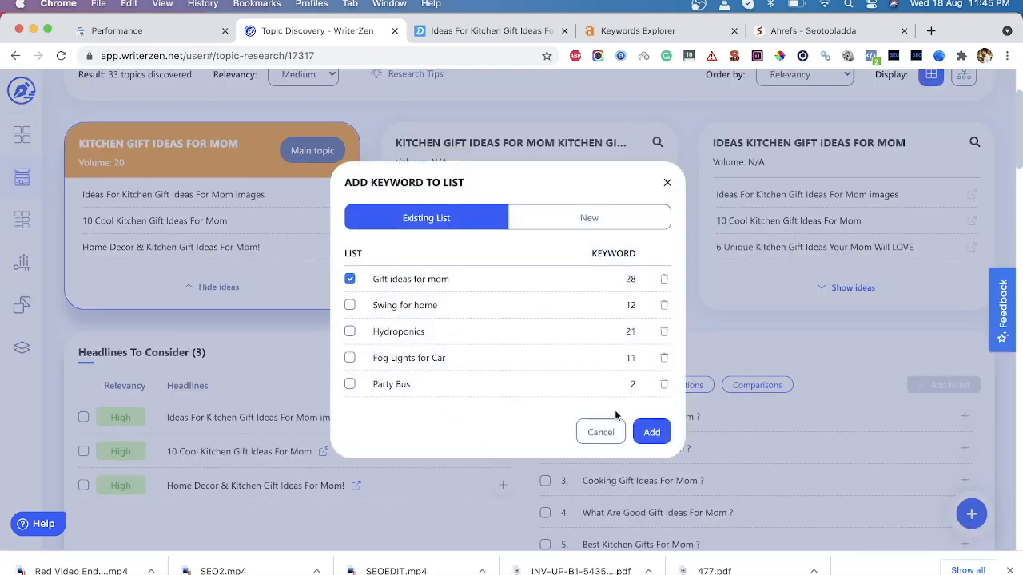
click(651, 432)
- Add the headline "Home Decor & Kitchen Gift Ideas For Mom!" to the existing list "Gift ideas for mom"
scroll(171, 474, down, 3)
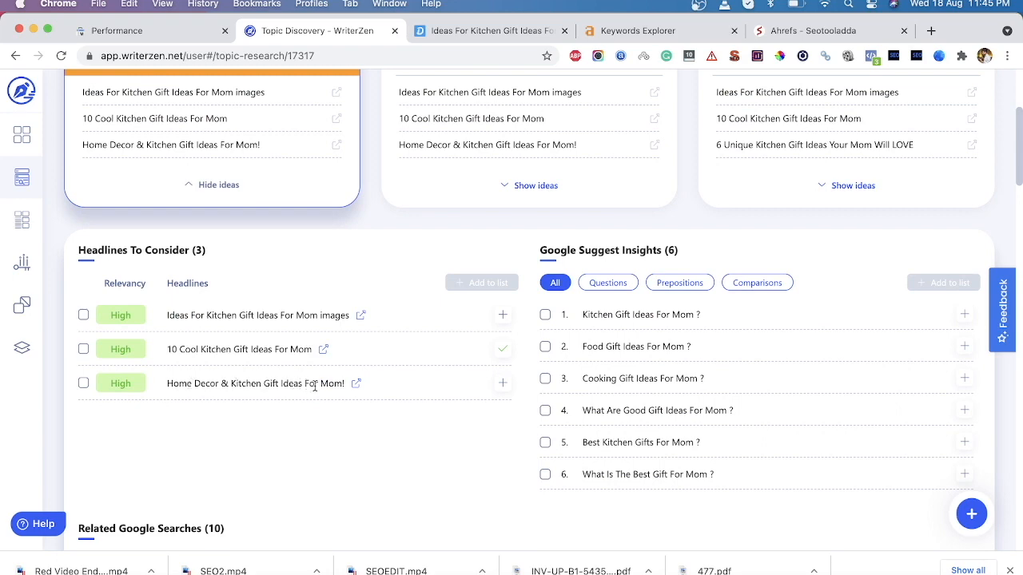
click(503, 383)
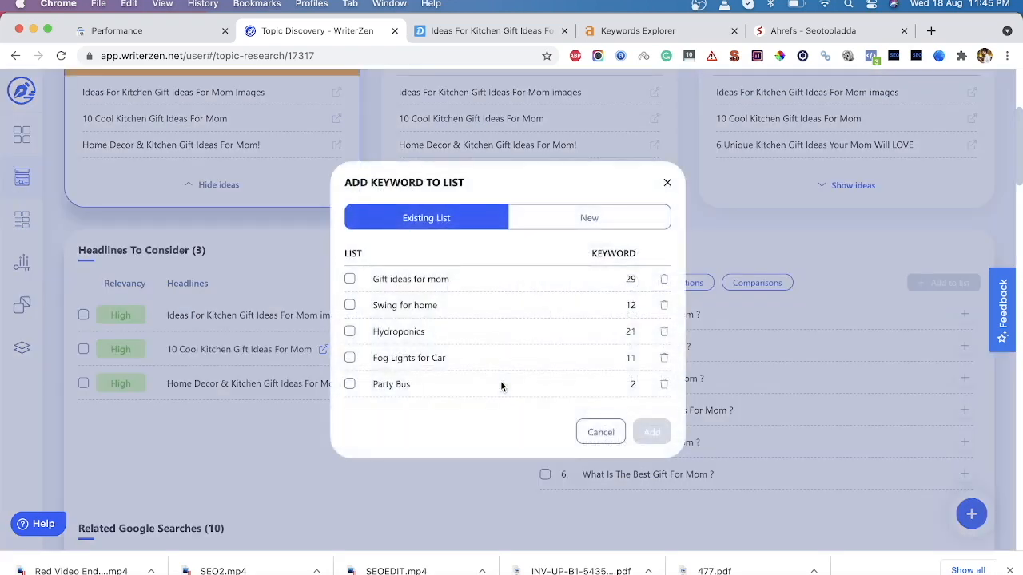
click(349, 279)
click(652, 433)
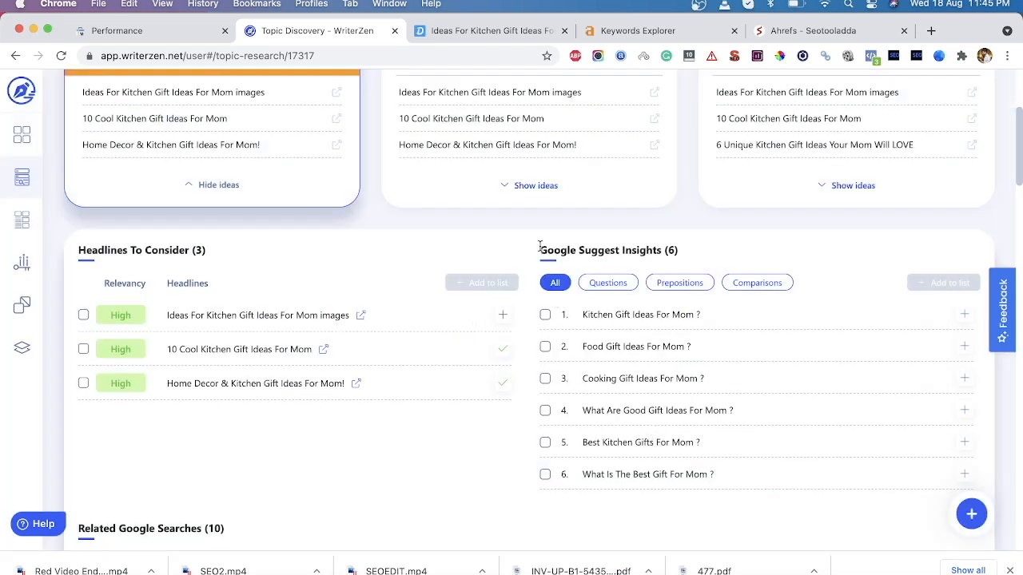
- Review the main topic's Google Suggest insights by questions, prepositions and comparisons
drag(541, 250, 662, 250)
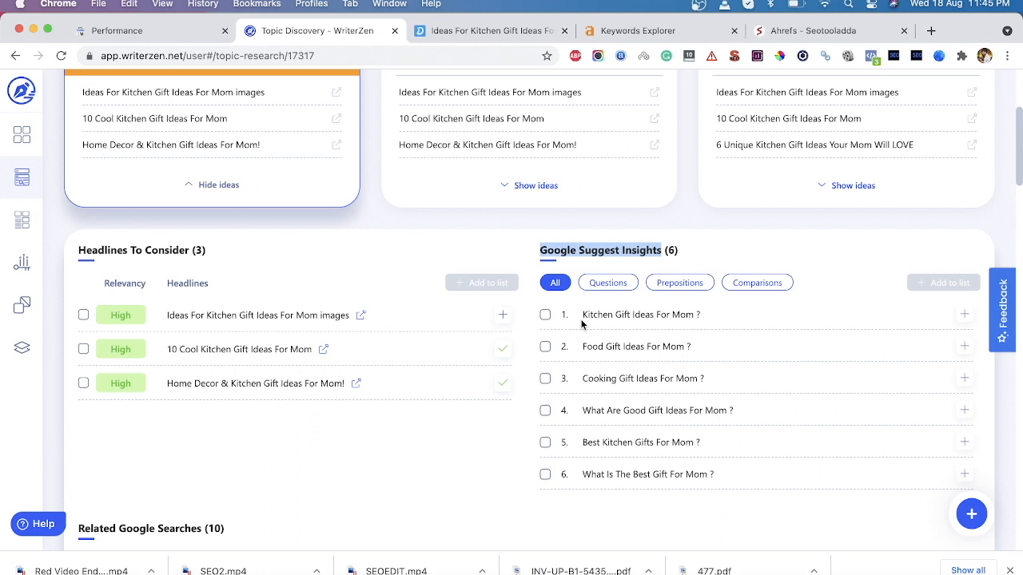
click(607, 283)
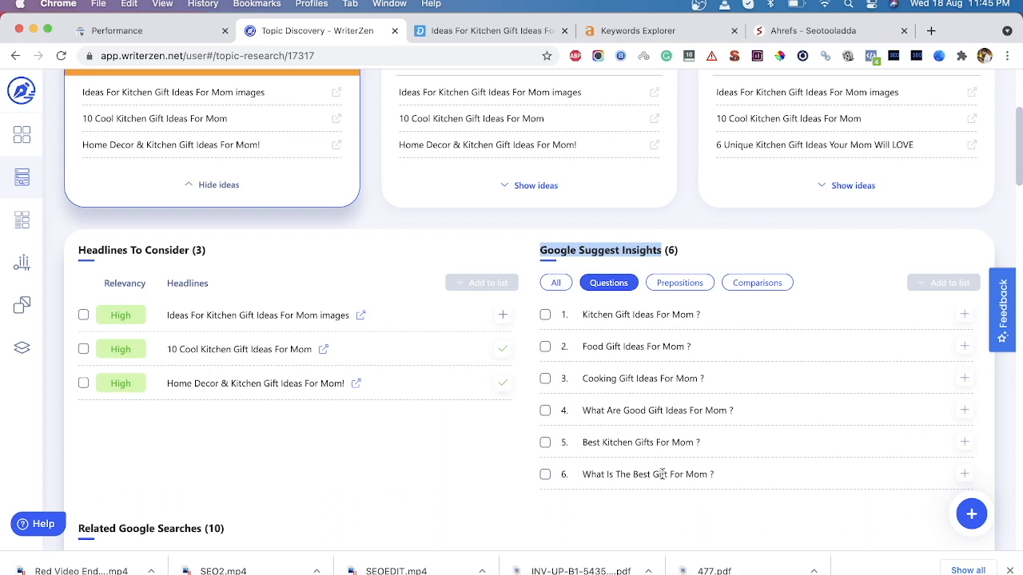
click(673, 285)
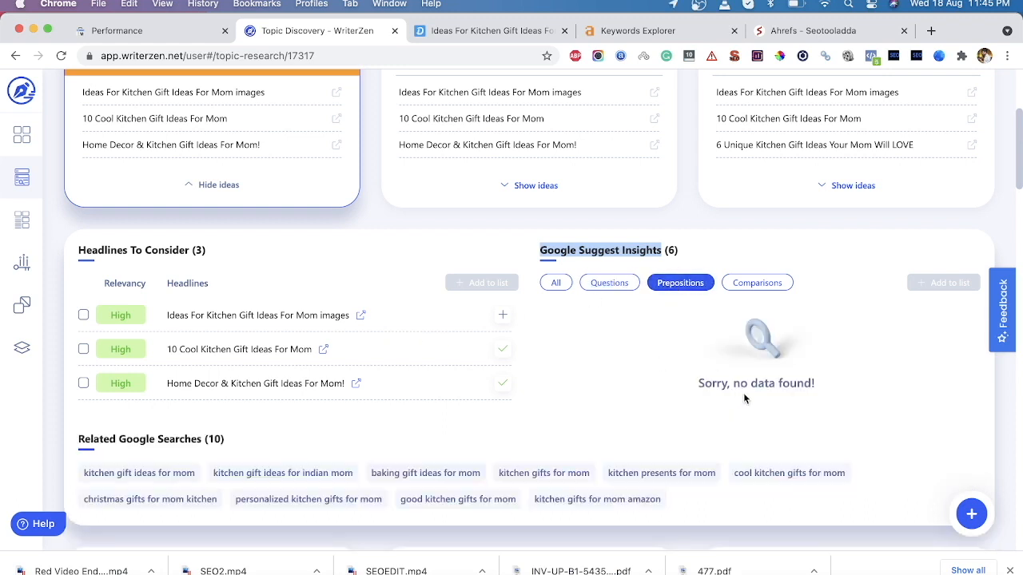
click(758, 285)
click(758, 286)
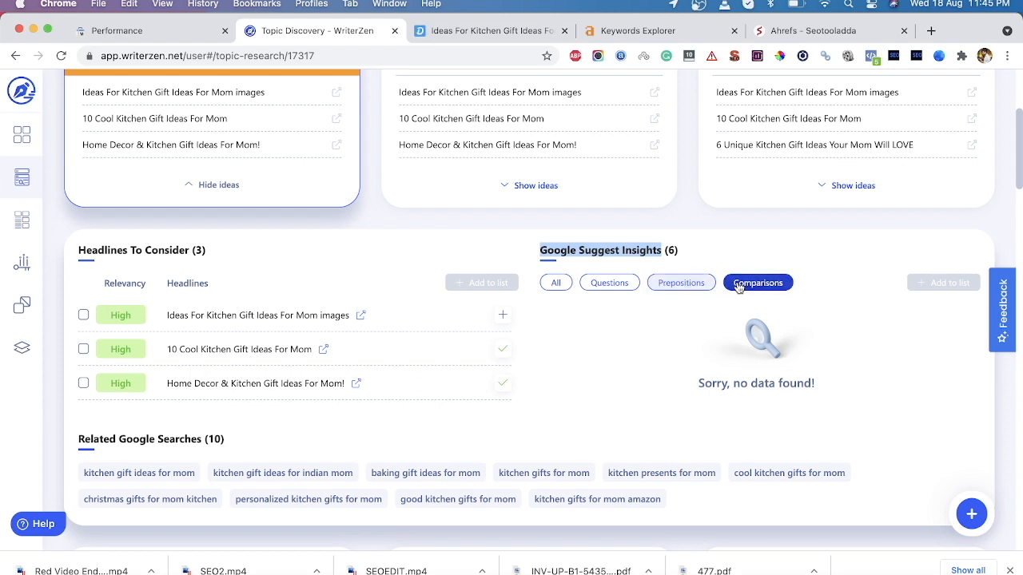
- Filter the Google Suggest insights to questions and add the first five to the existing list "Gift ideas for mom"
click(608, 285)
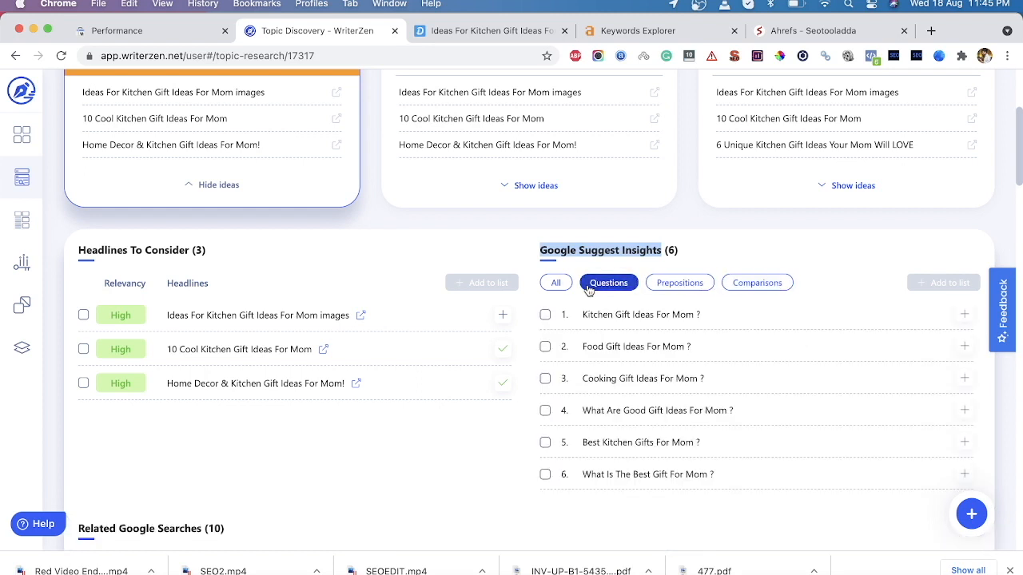
click(545, 315)
click(545, 347)
click(545, 379)
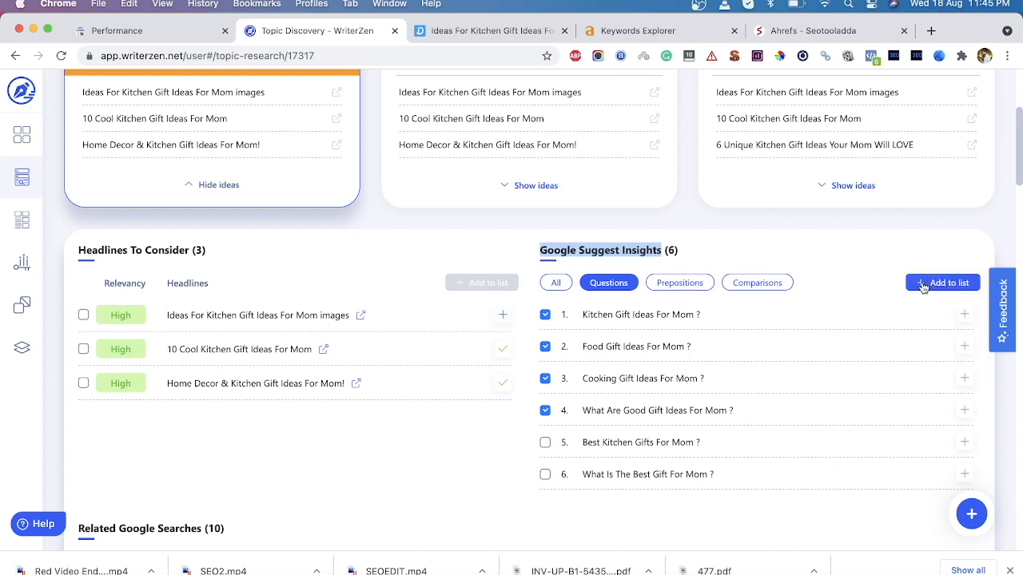
click(546, 444)
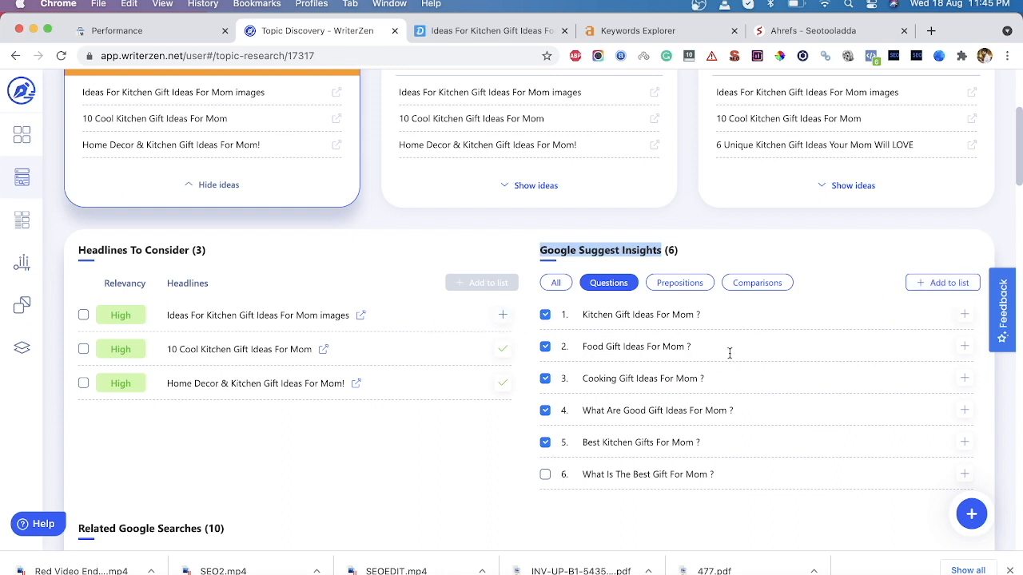
click(944, 284)
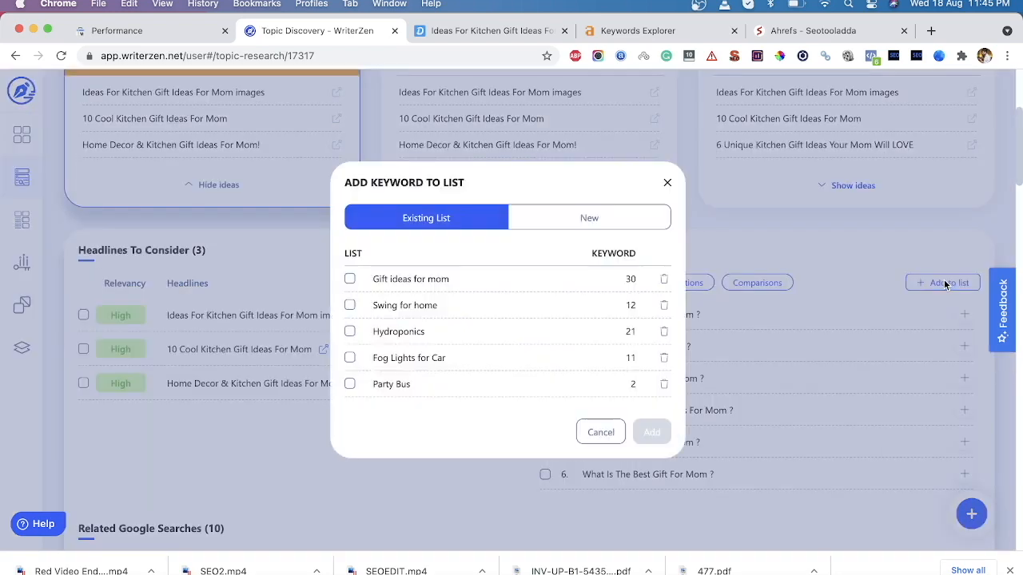
click(350, 279)
click(636, 432)
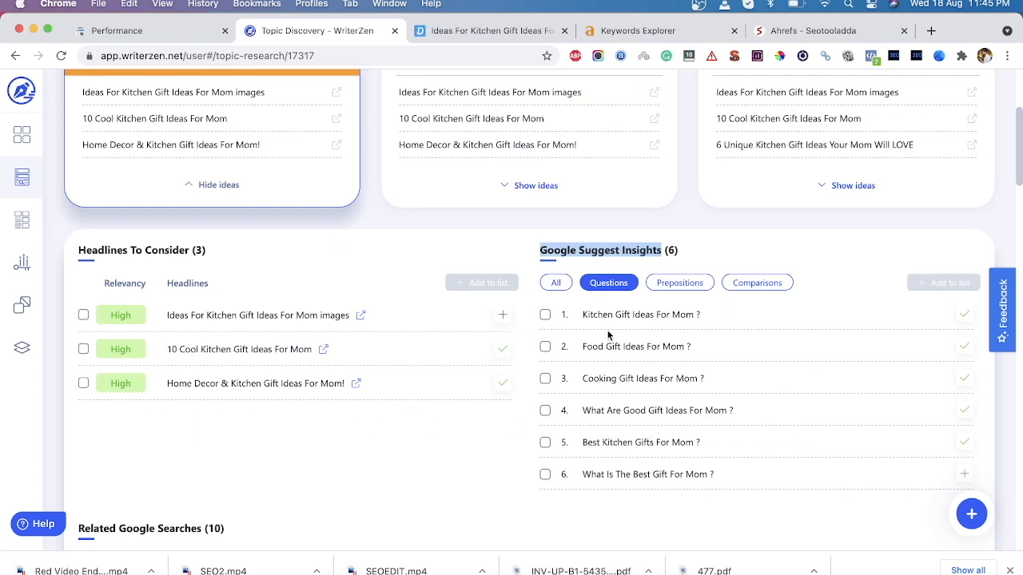
- Look over the related Google searches, then expand the ideas of the topic "kitchen gift ideas for mom kitchen gift ideas for mom"
scroll(392, 454, down, 2)
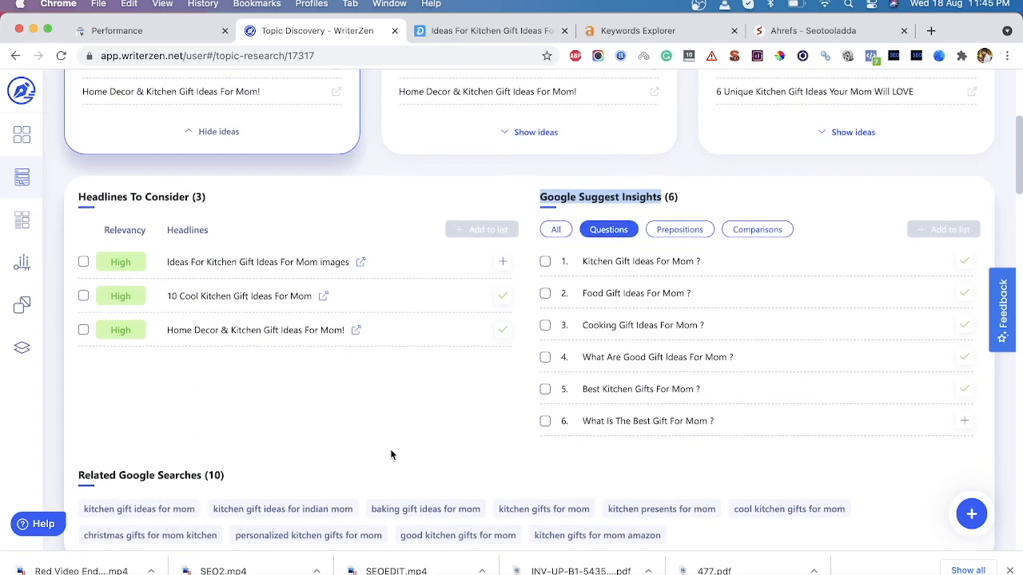
scroll(390, 455, up, 5)
scroll(391, 455, down, 1)
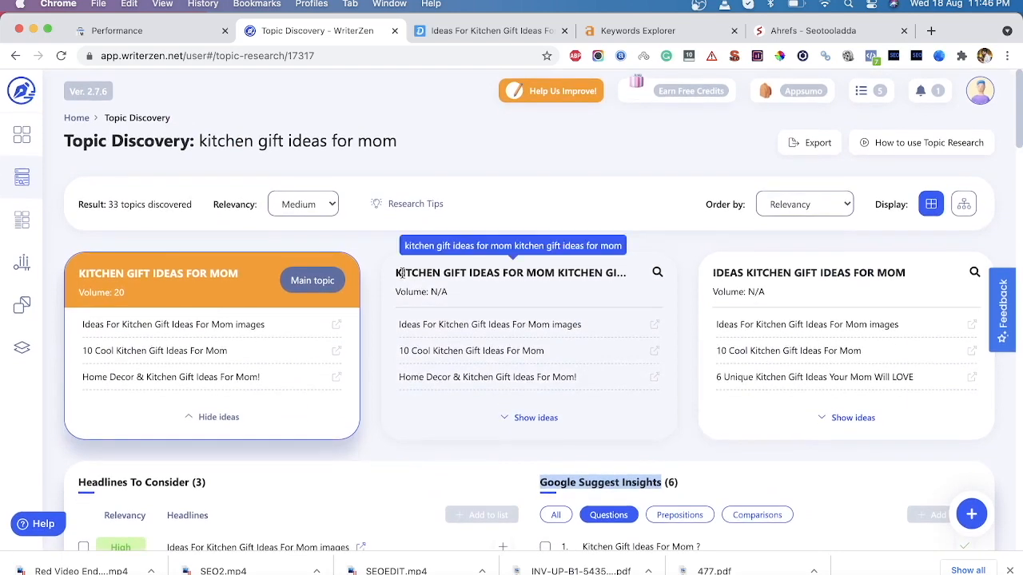
drag(406, 274, 474, 275)
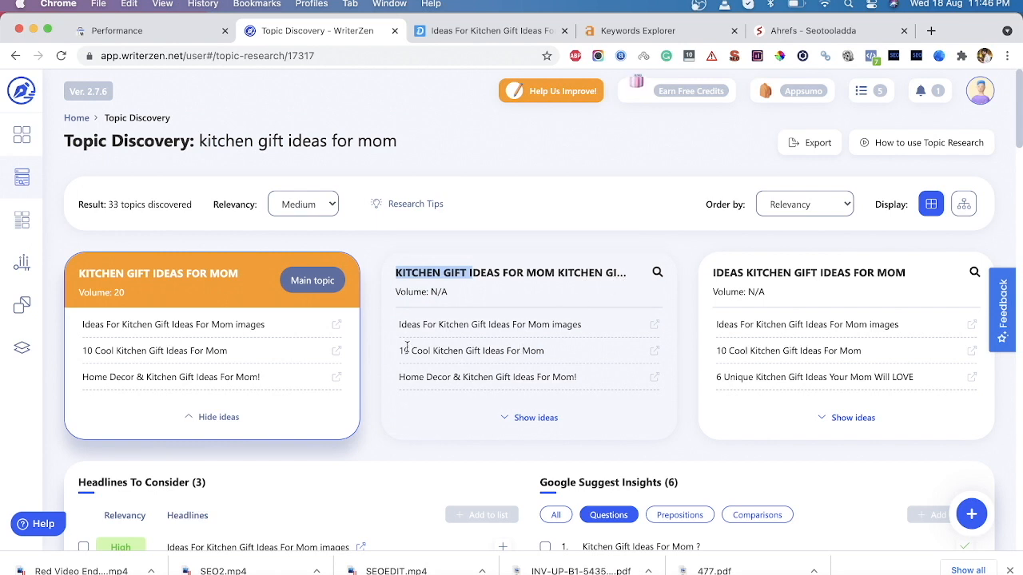
click(536, 418)
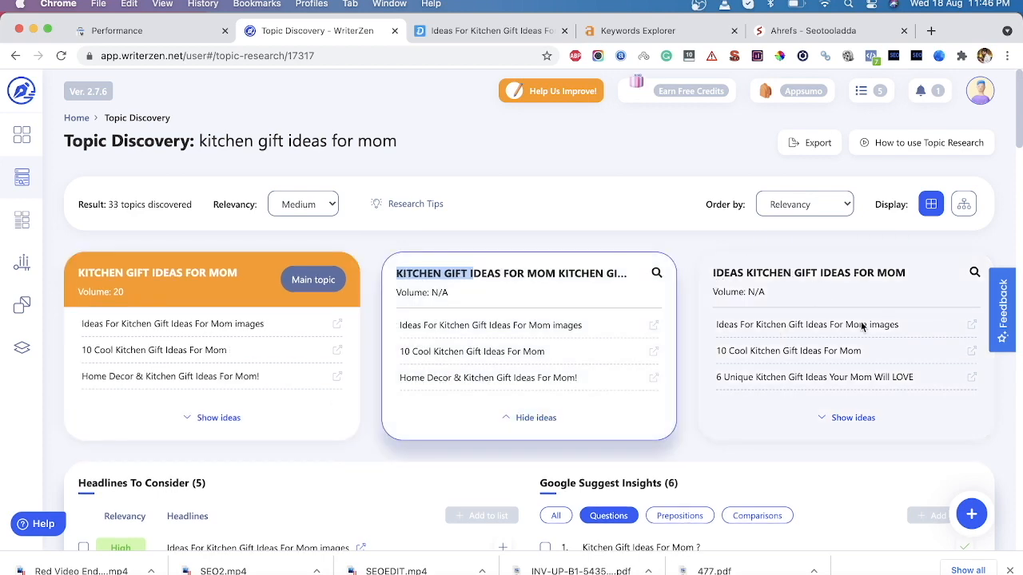
- Expand the ideas of the topic "Kitchen gift ideas for mom cooking" and look through its suggested headlines
scroll(828, 417, down, 10)
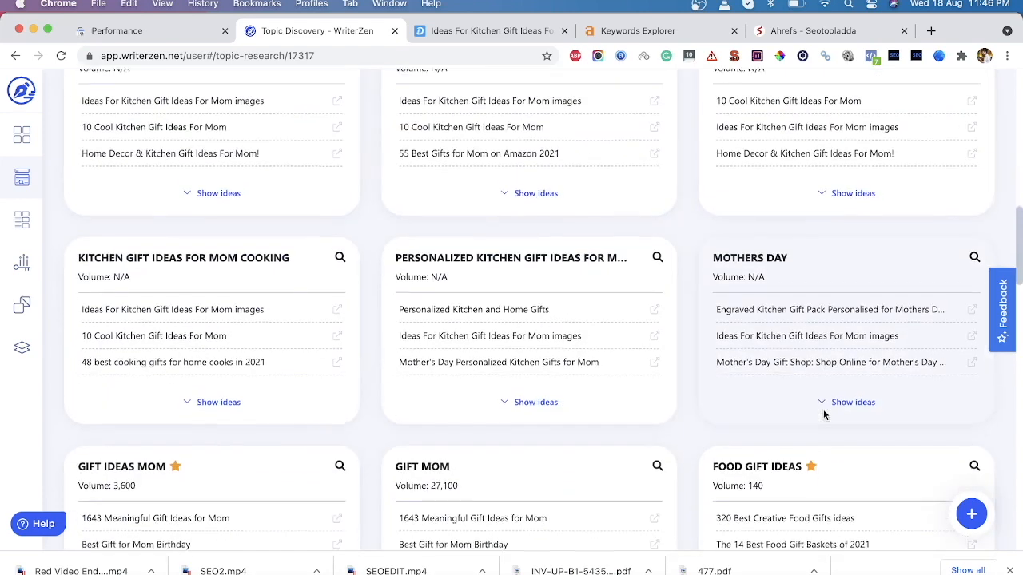
scroll(748, 422, up, 1)
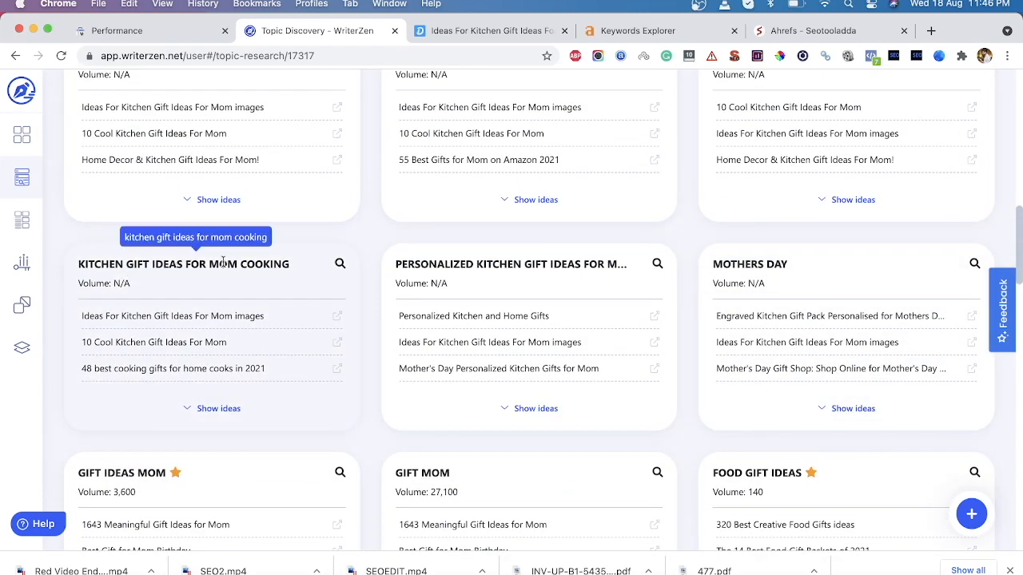
triple_click(86, 265)
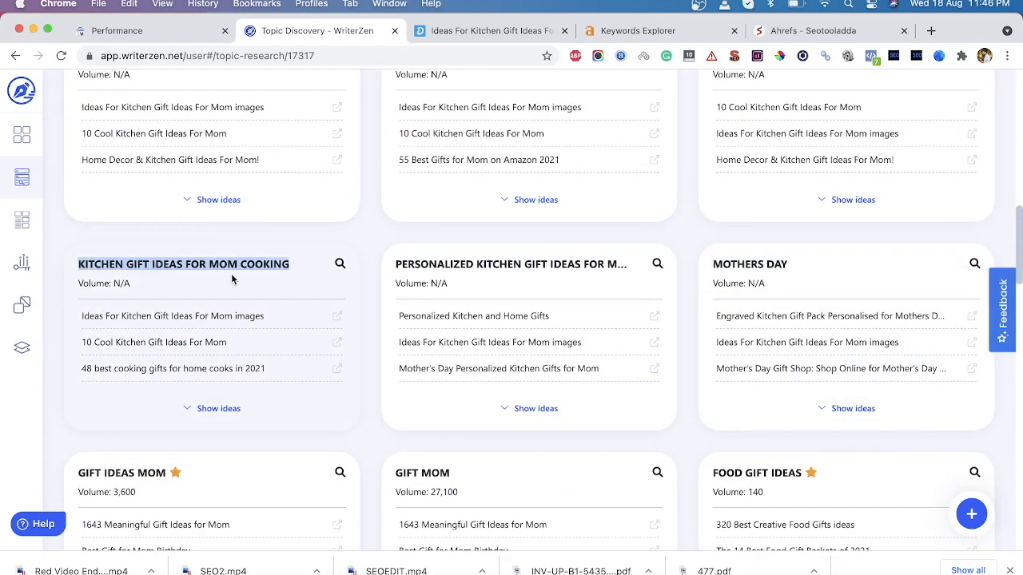
click(225, 409)
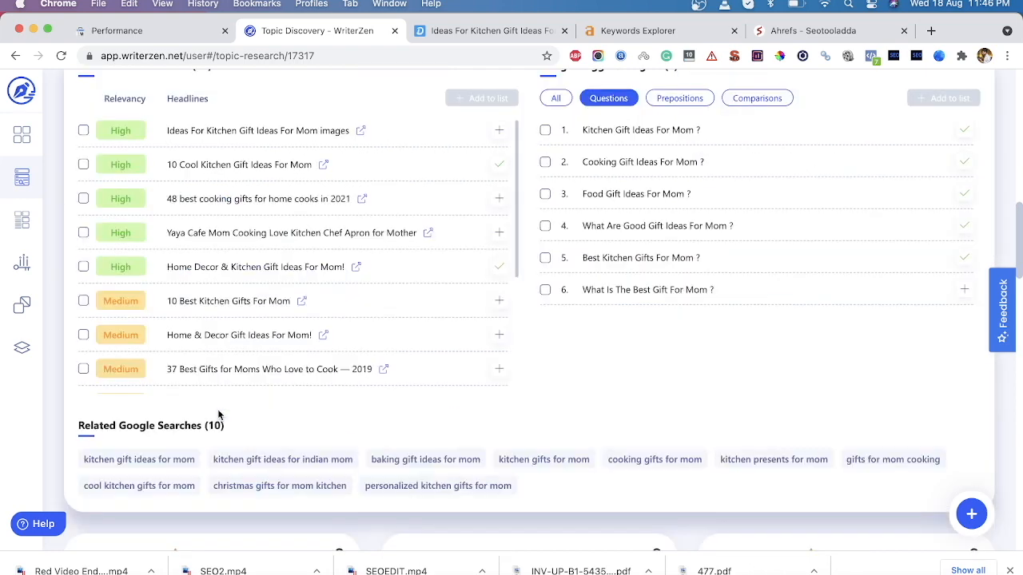
scroll(217, 410, up, 3)
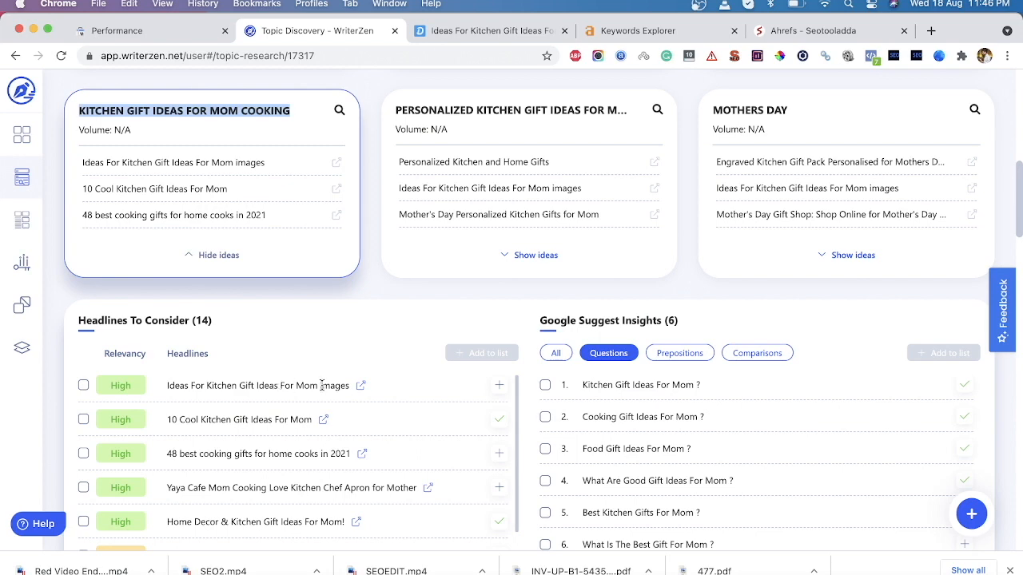
scroll(263, 449, down, 5)
scroll(263, 450, down, 5)
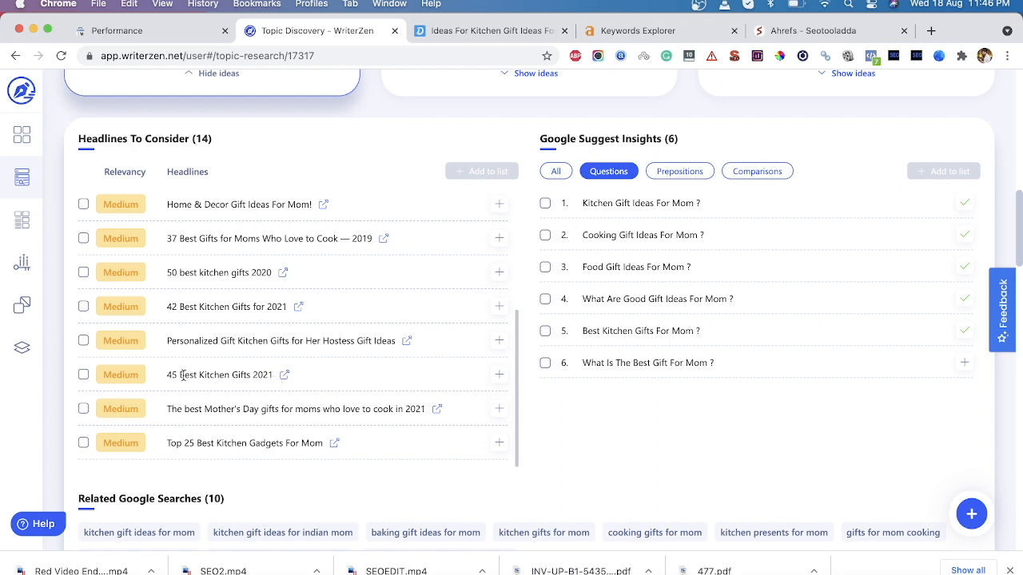
- Add the headline "45 Best Kitchen Gifts 2021" to the existing list "Gift ideas for mom"
drag(169, 375, 263, 381)
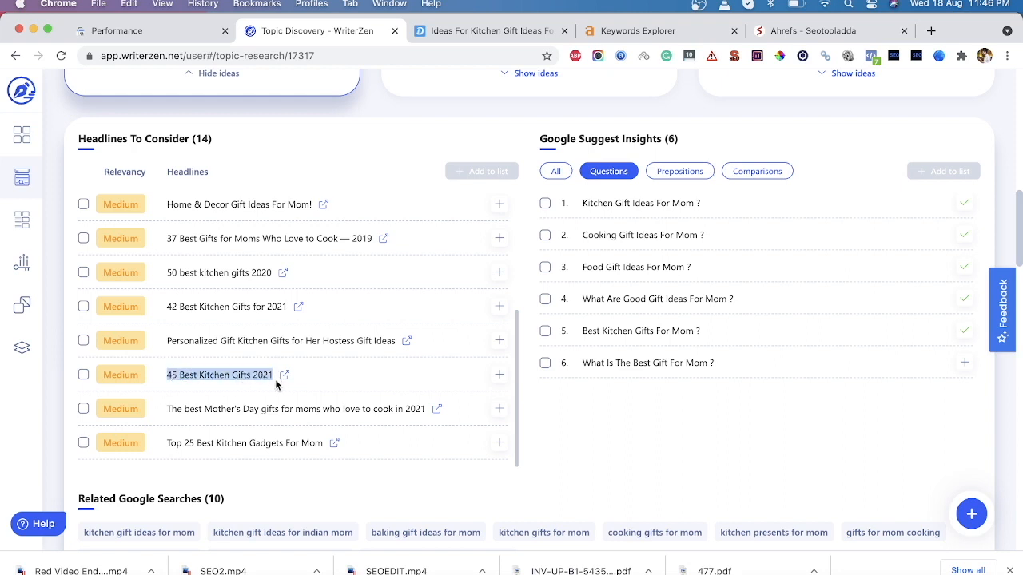
click(499, 376)
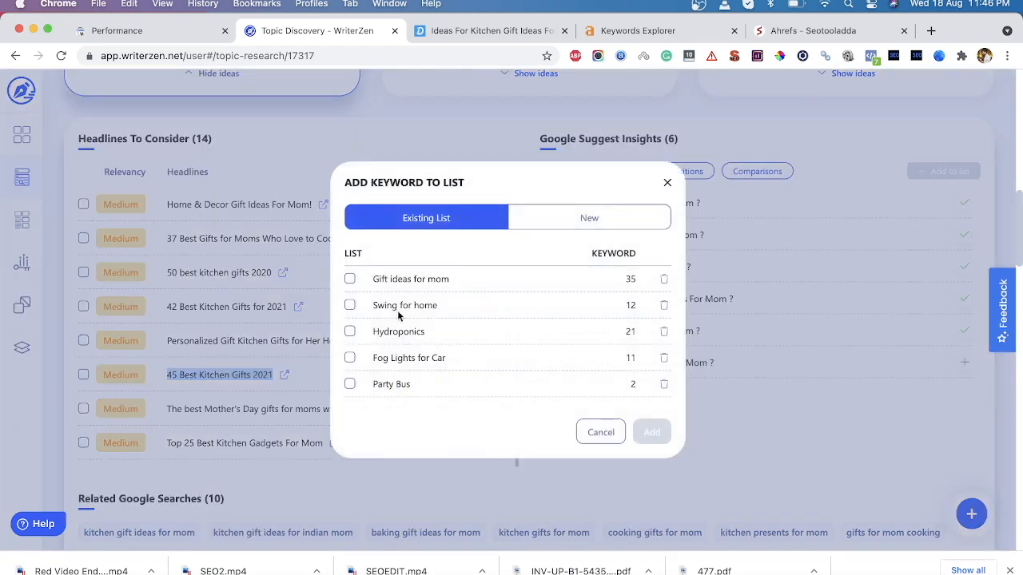
click(349, 279)
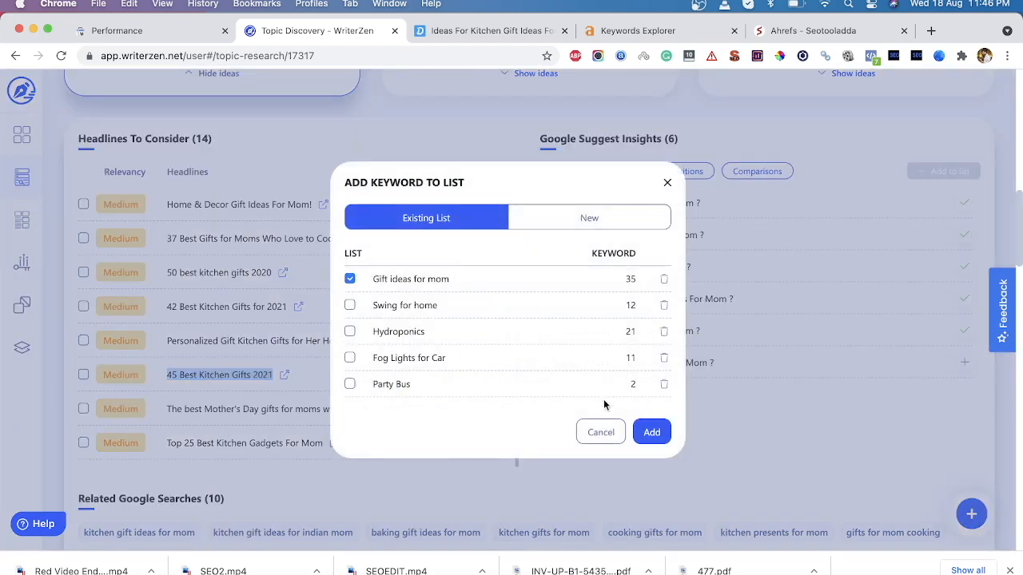
click(652, 433)
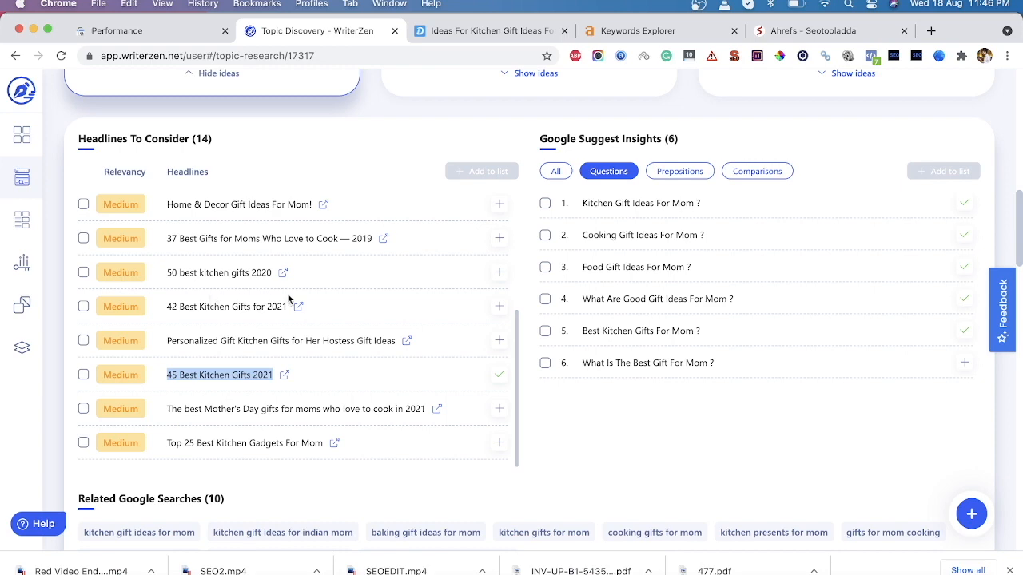
- Browse the remaining topics and expand the ideas of "Personalized kitchen gifts" to see its suggested headlines
scroll(383, 357, down, 1)
scroll(383, 357, down, 5)
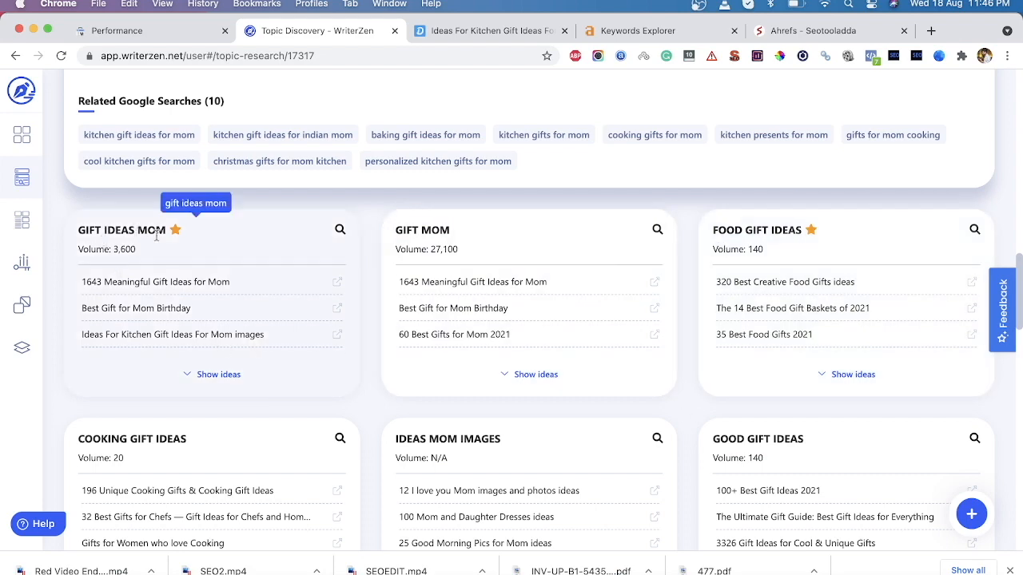
scroll(156, 235, down, 5)
scroll(132, 251, up, 1)
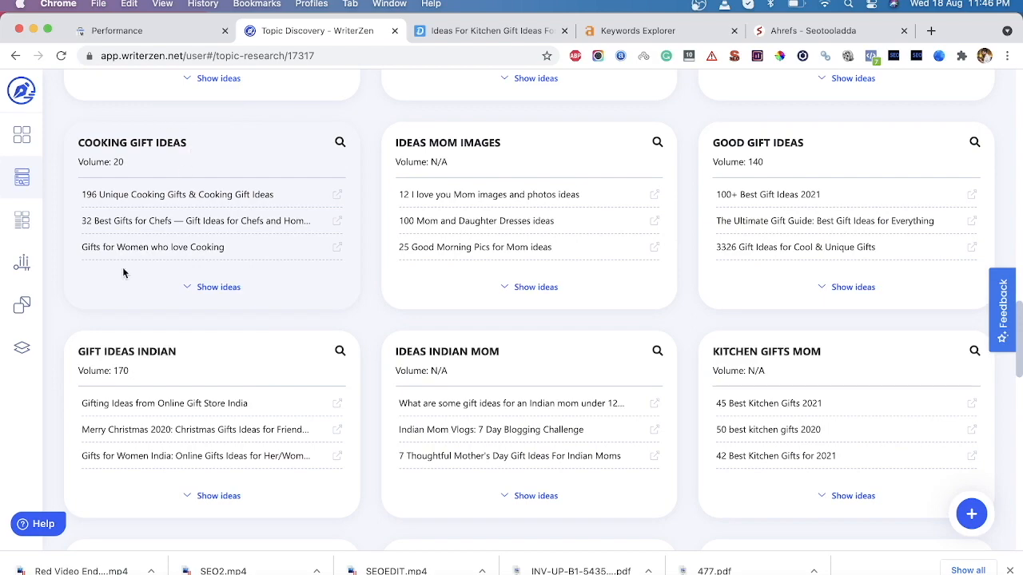
scroll(511, 412, down, 7)
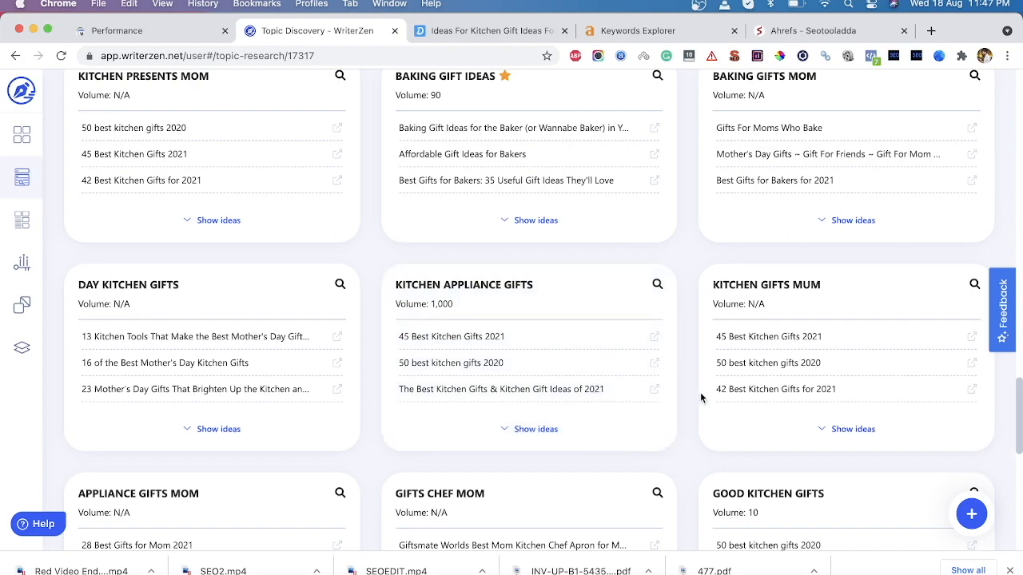
scroll(723, 396, down, 6)
scroll(724, 396, down, 3)
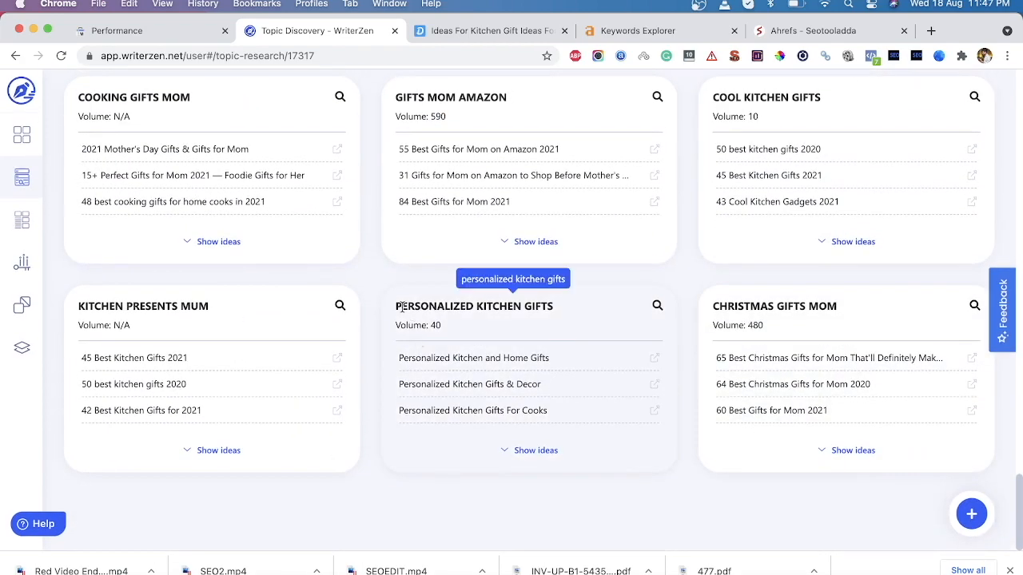
click(536, 450)
scroll(532, 454, up, 2)
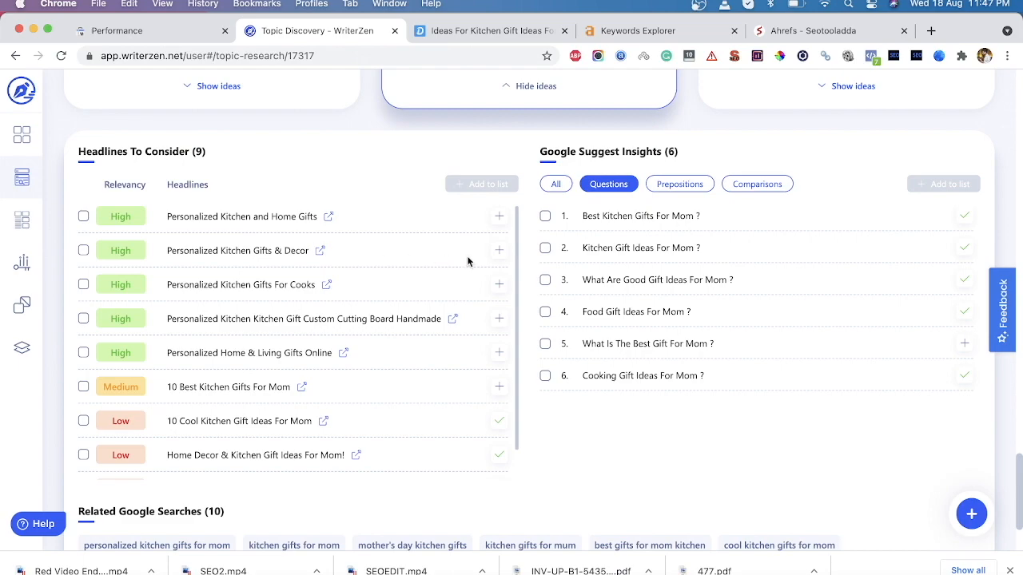
- Add the headline "Personalized Kitchen Gifts & Decor" to the existing list "Gift ideas for mom"
click(499, 250)
click(349, 279)
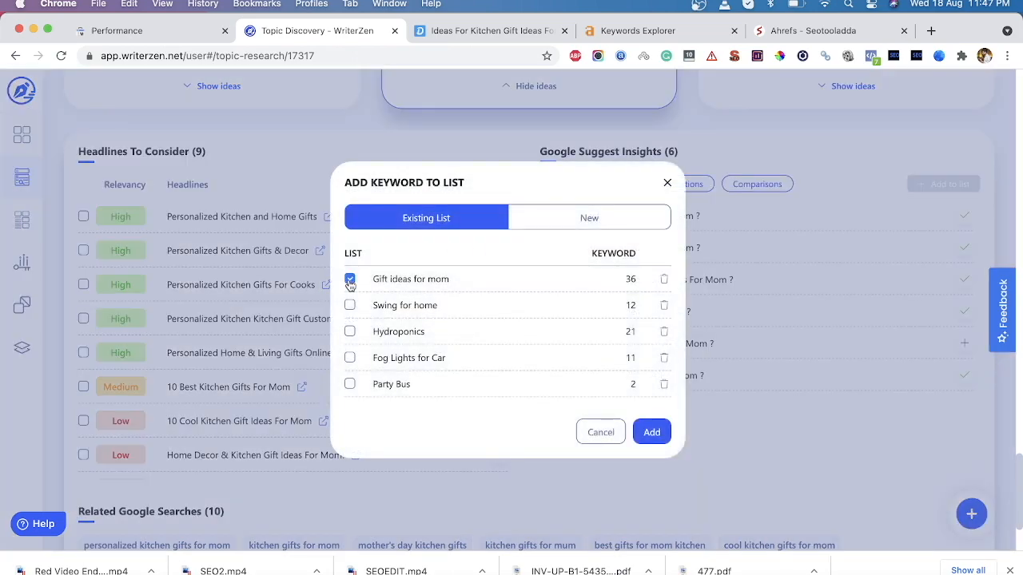
click(650, 428)
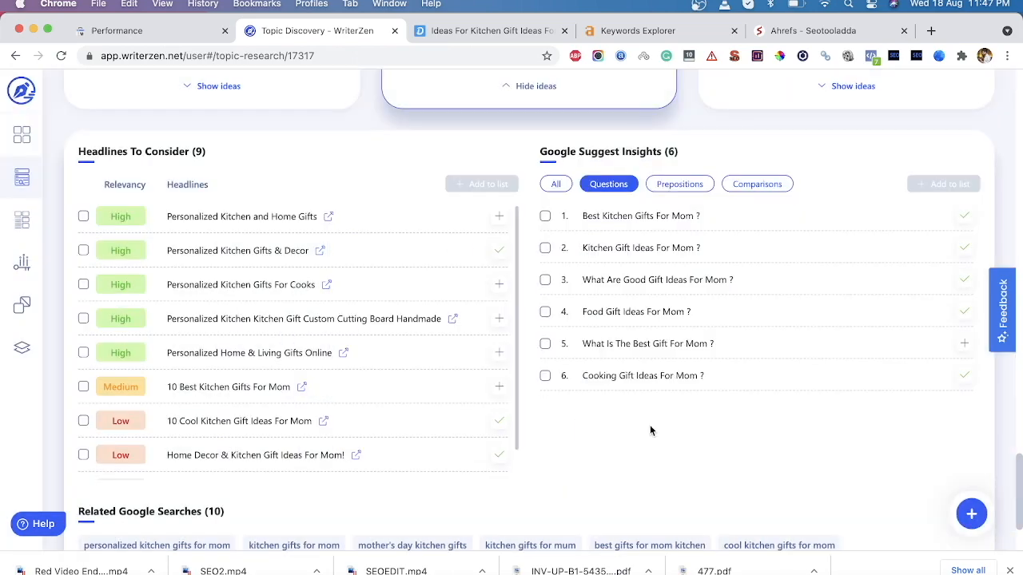
- Leave the topic results and return to the dashboard
scroll(650, 431, up, 20)
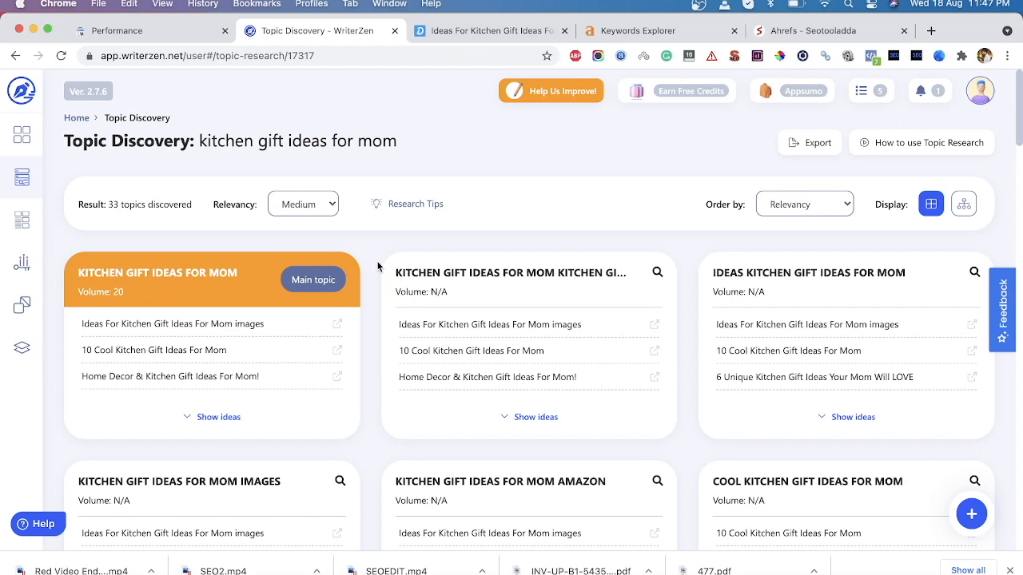
click(19, 89)
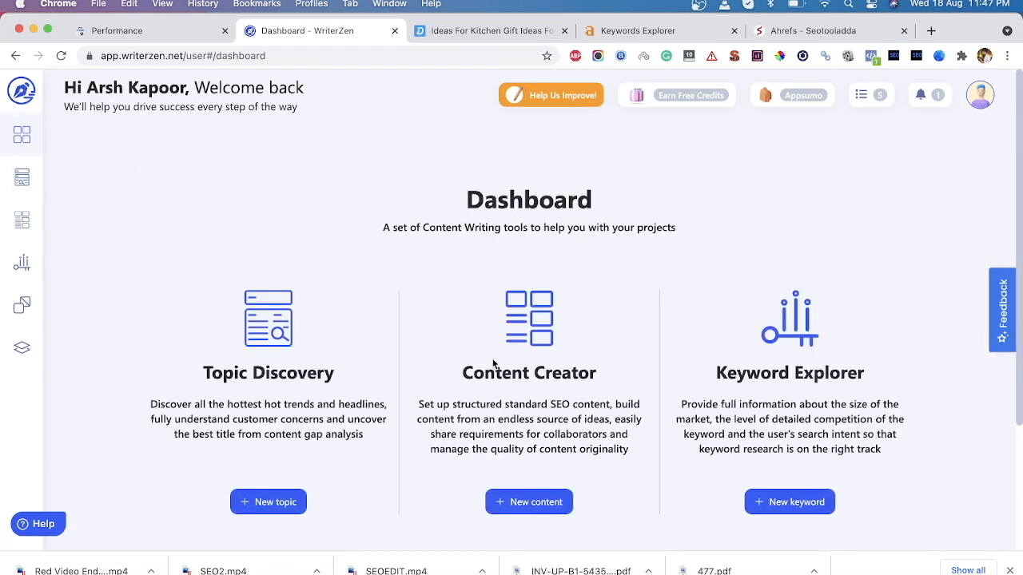
- Minimize the open browser windows and preview the desktop document "Limo rental NYC"
drag(462, 372, 628, 380)
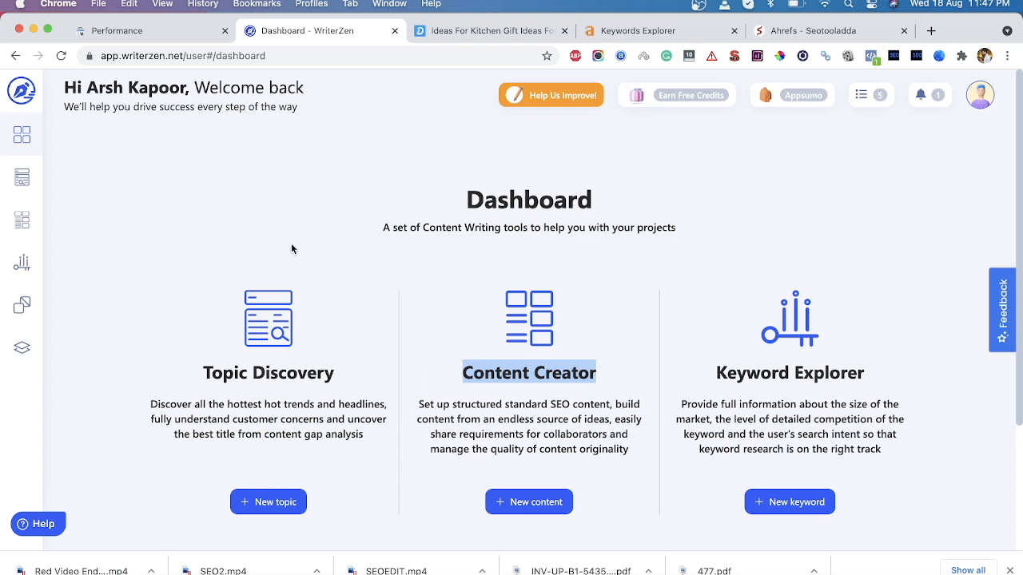
click(33, 29)
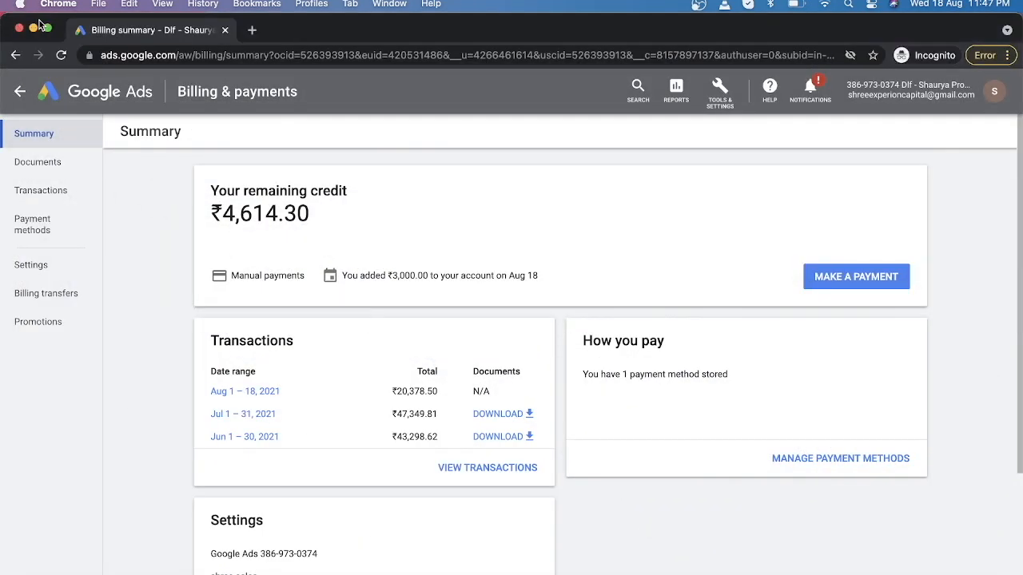
click(33, 30)
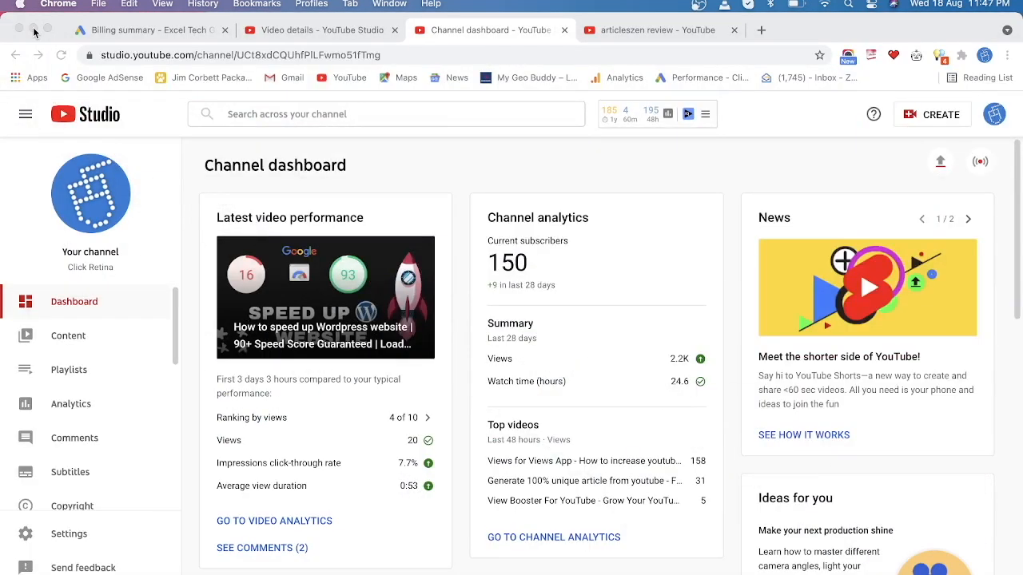
click(34, 30)
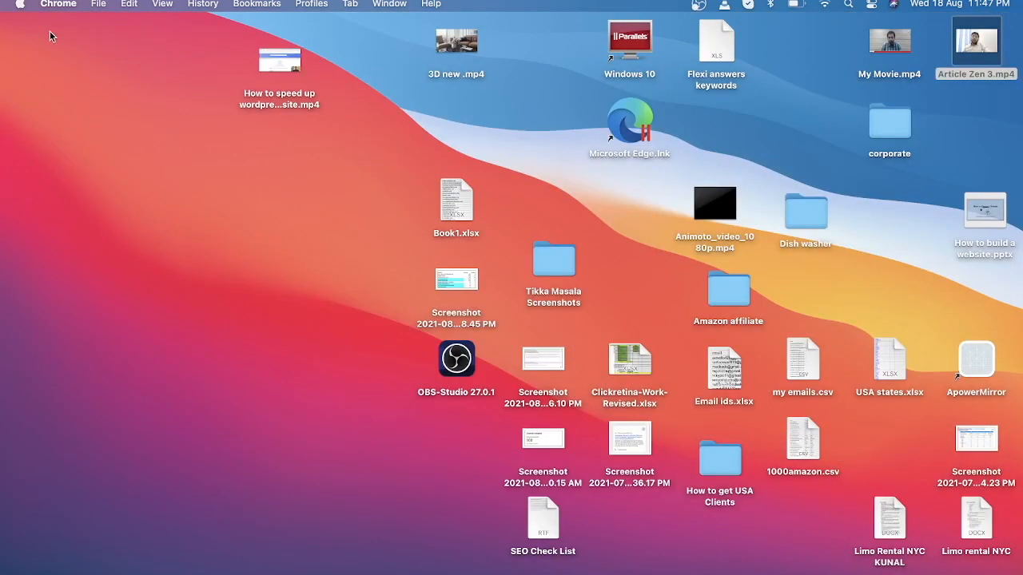
click(888, 518)
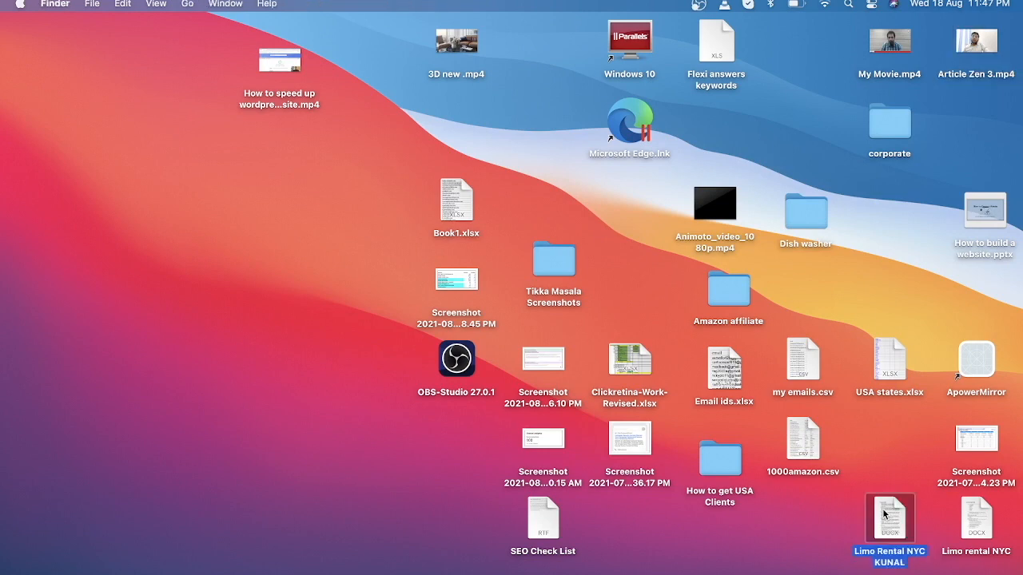
click(974, 515)
key(space)
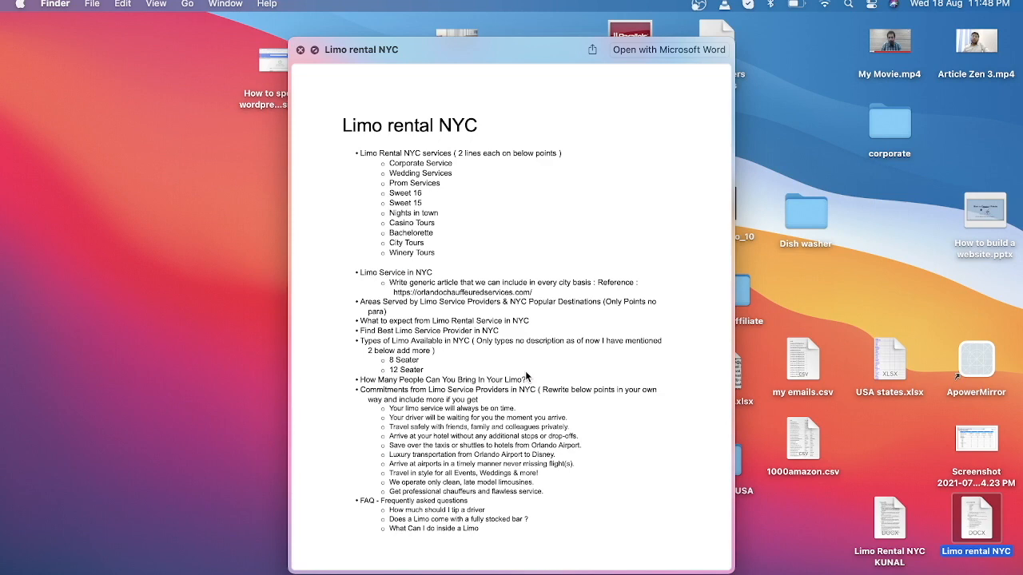
- Read through the sample article outline in the previewed document, close it and return to the WriterZen dashboard
scroll(526, 371, down, 2)
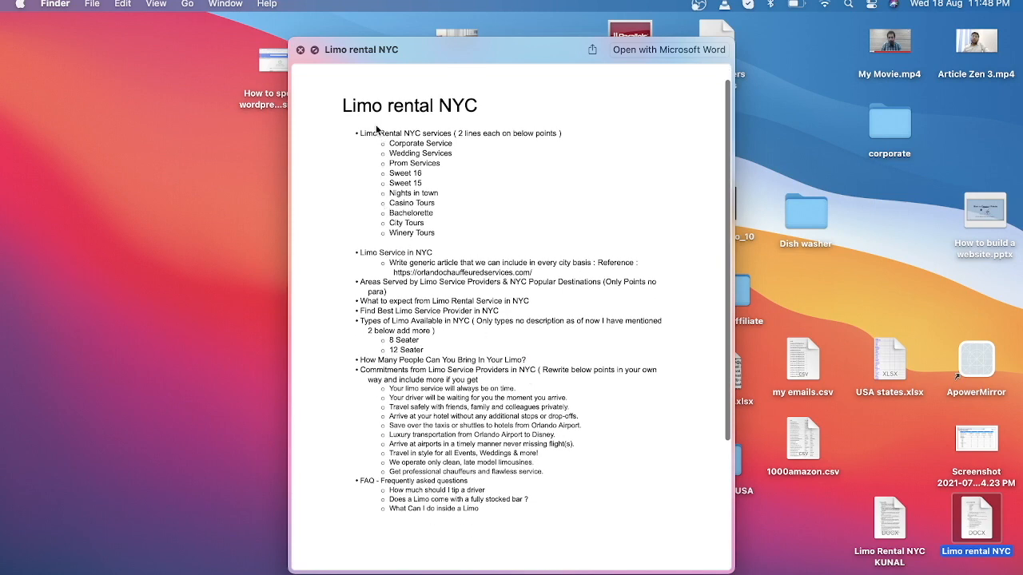
scroll(439, 232, down, 5)
scroll(452, 298, up, 5)
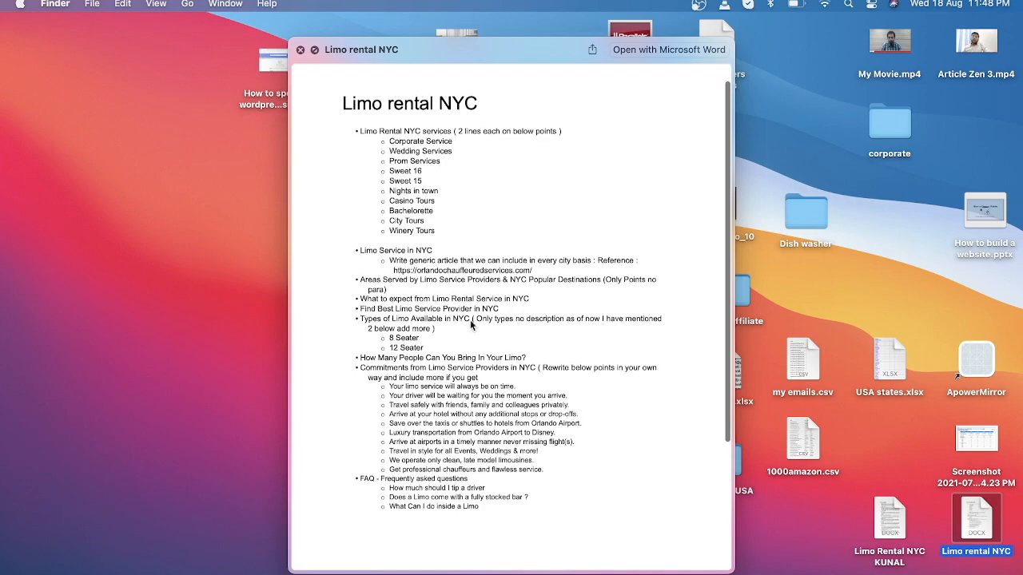
drag(452, 313, 514, 310)
click(365, 47)
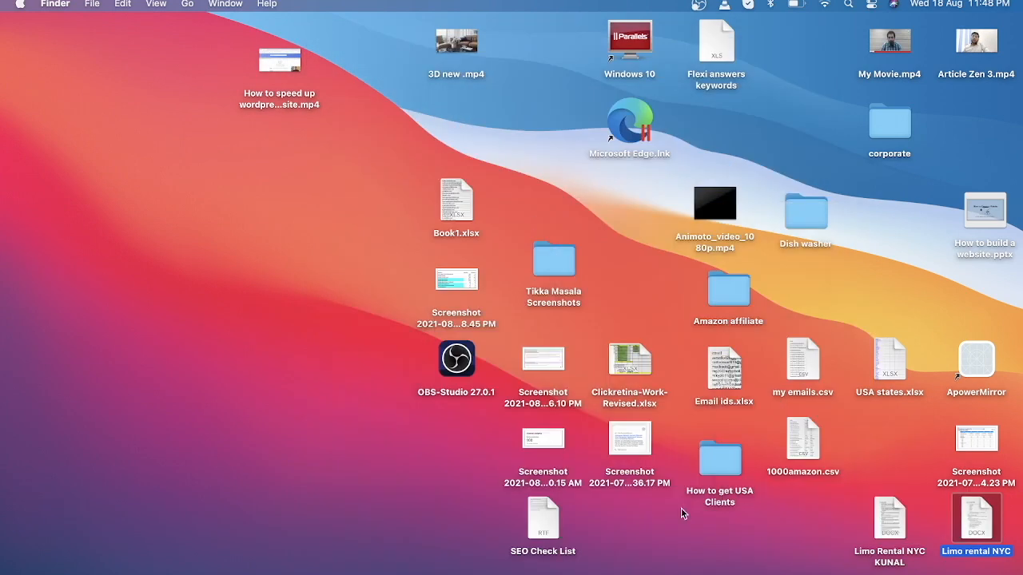
click(918, 574)
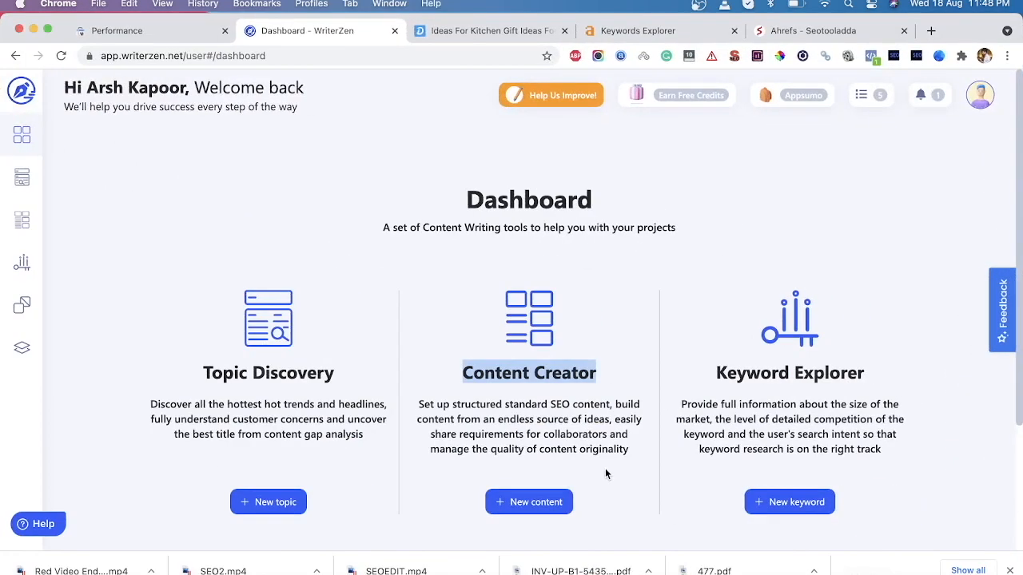
- Open the Content Creator tool to start new content
scroll(604, 467, down, 4)
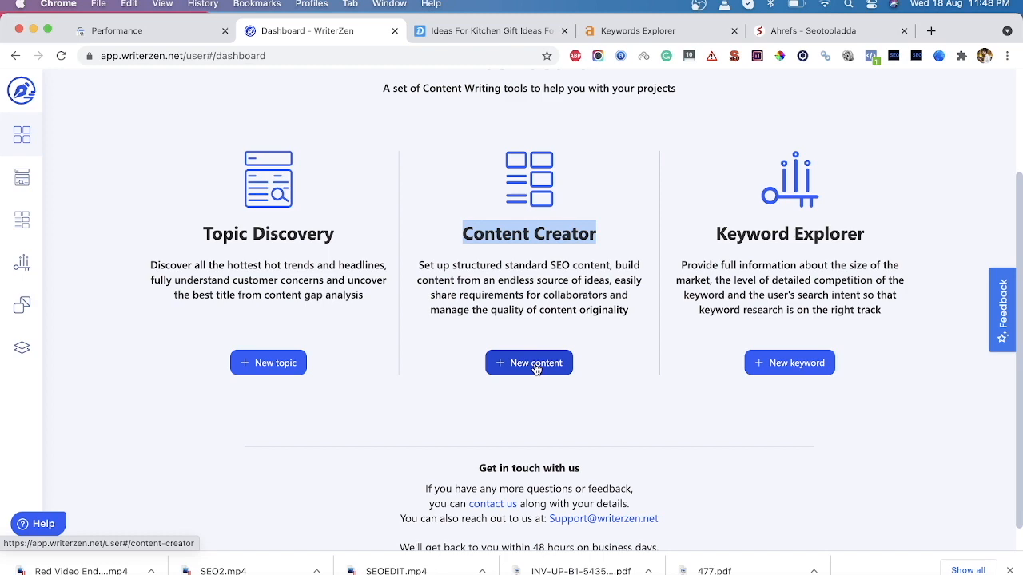
click(534, 366)
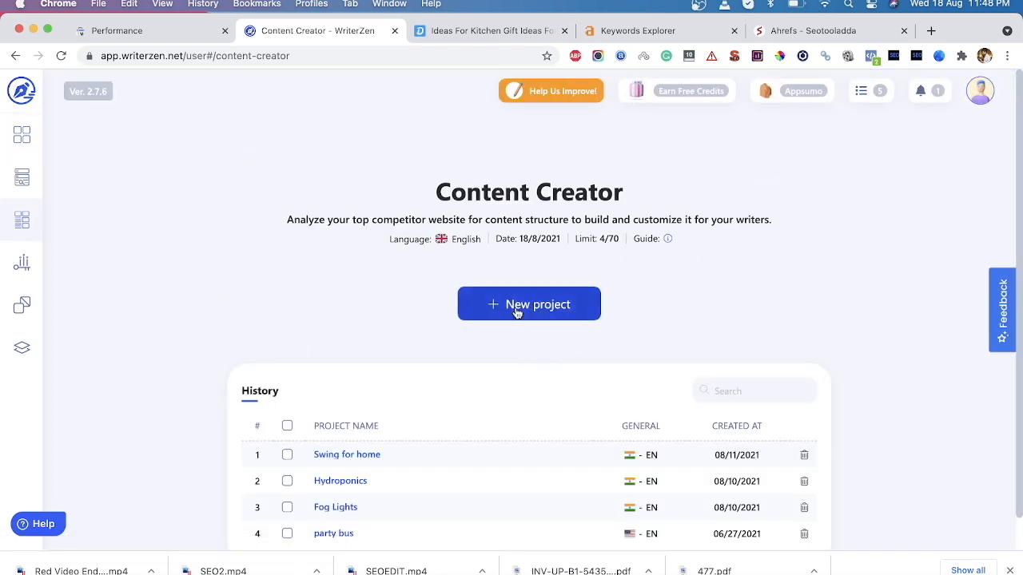
click(518, 313)
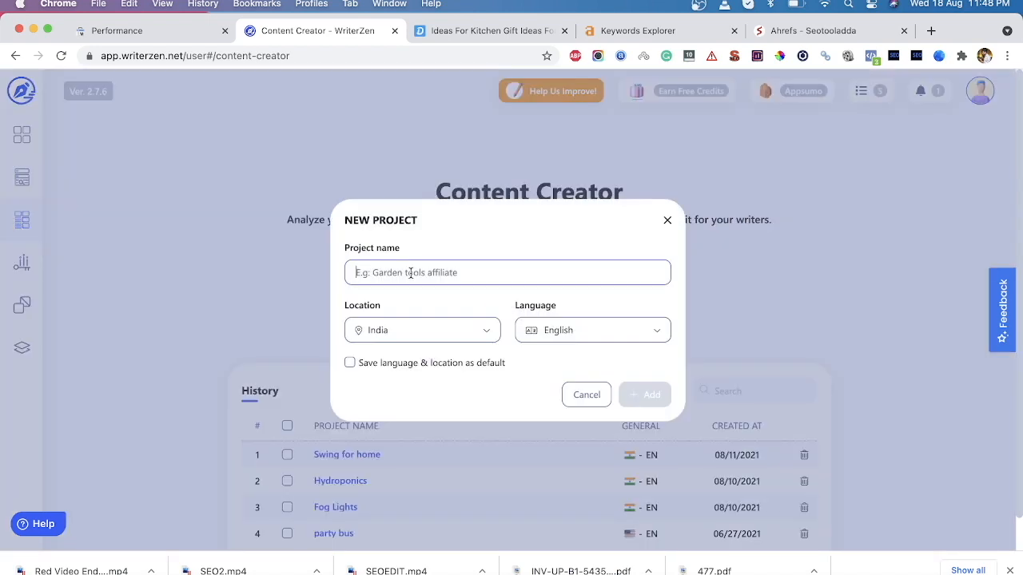
text(10 Cool Kitchen Gift Ideas For Mom)
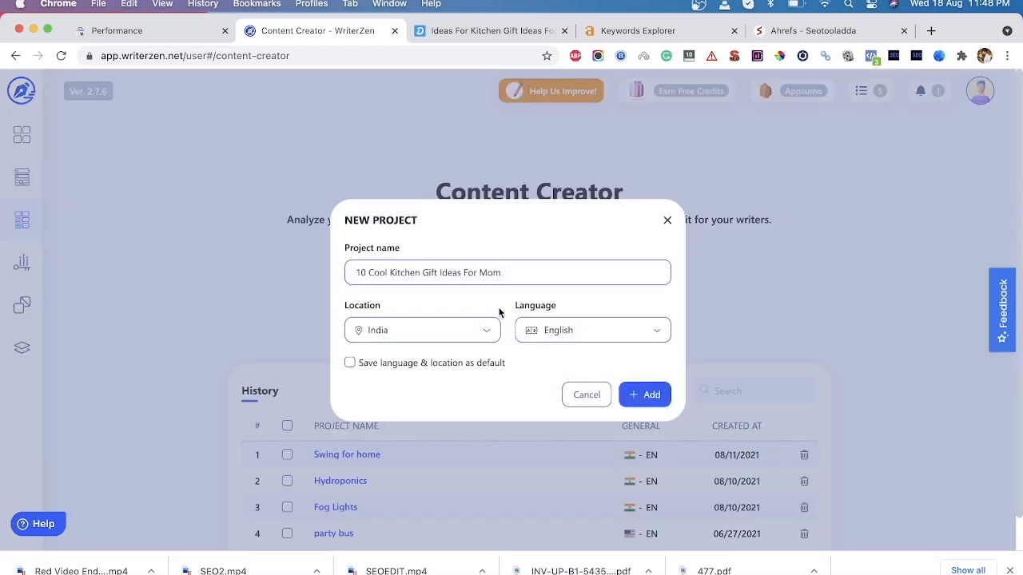
click(280, 265)
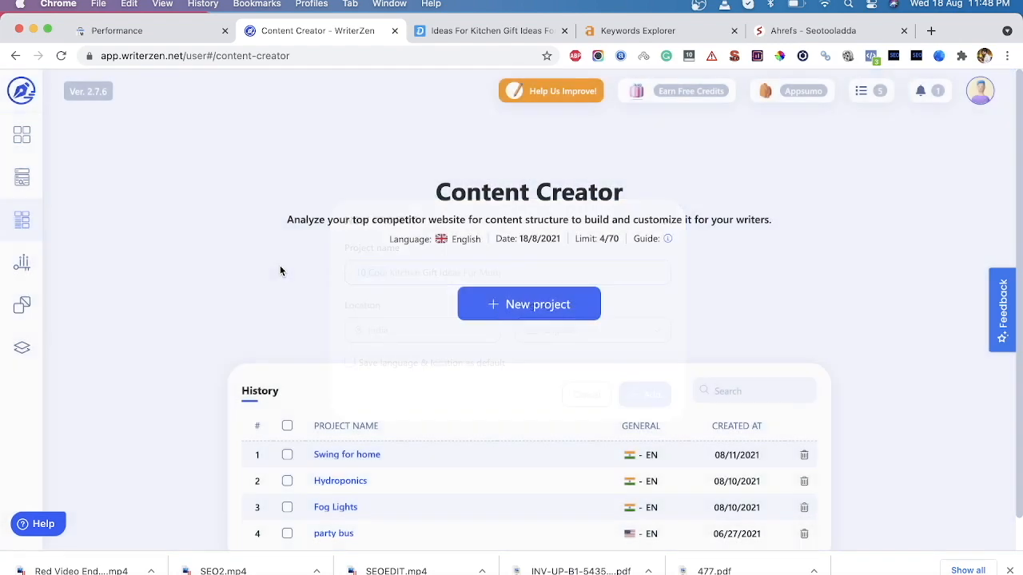
- Create a new Content Creator project named "Kitchen Gift Ideas For Mom"
click(490, 302)
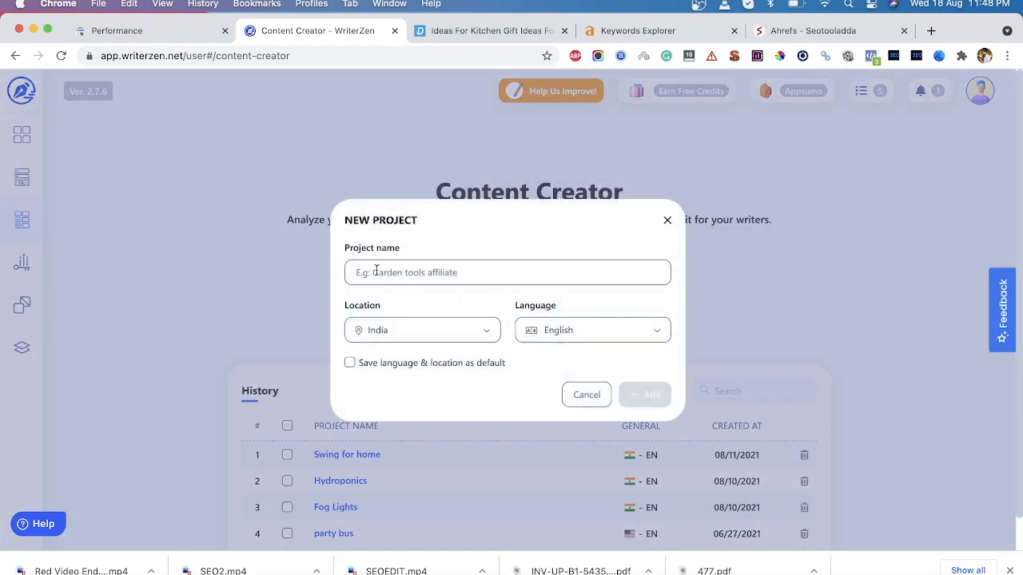
text(10 Cool Kitchen Gift Ideas For Mom)
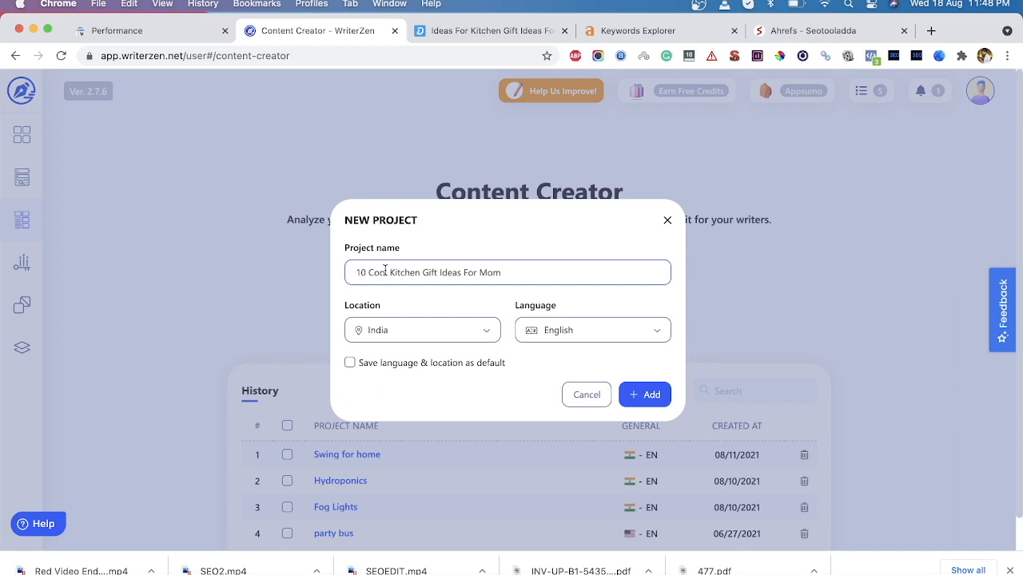
click(390, 272)
key(BackSpace)
key(BackSpace)
key(BackSpace)
key(BackSpace)
key(BackSpace)
key(BackSpace)
key(BackSpace)
key(BackSpace)
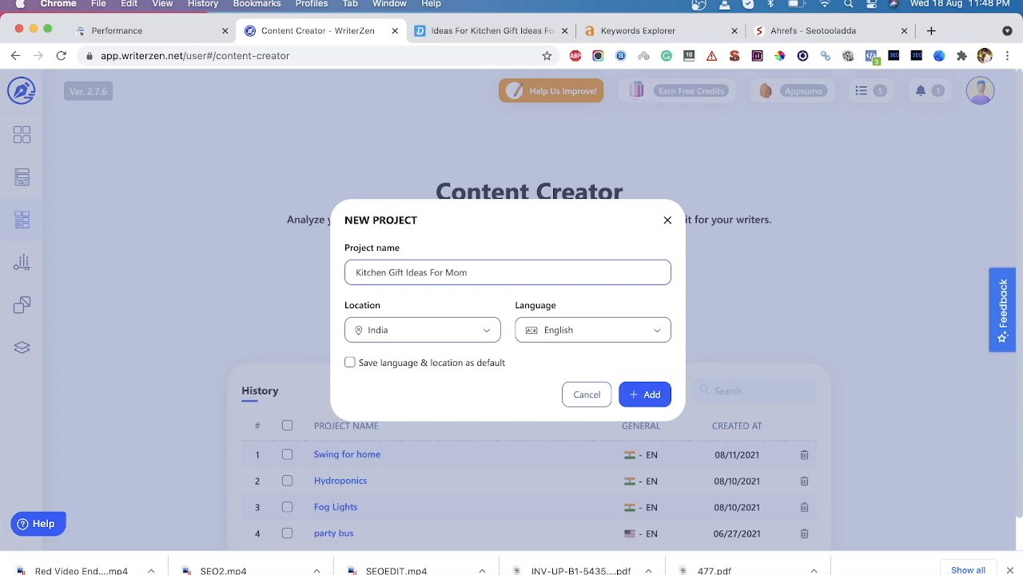
click(647, 392)
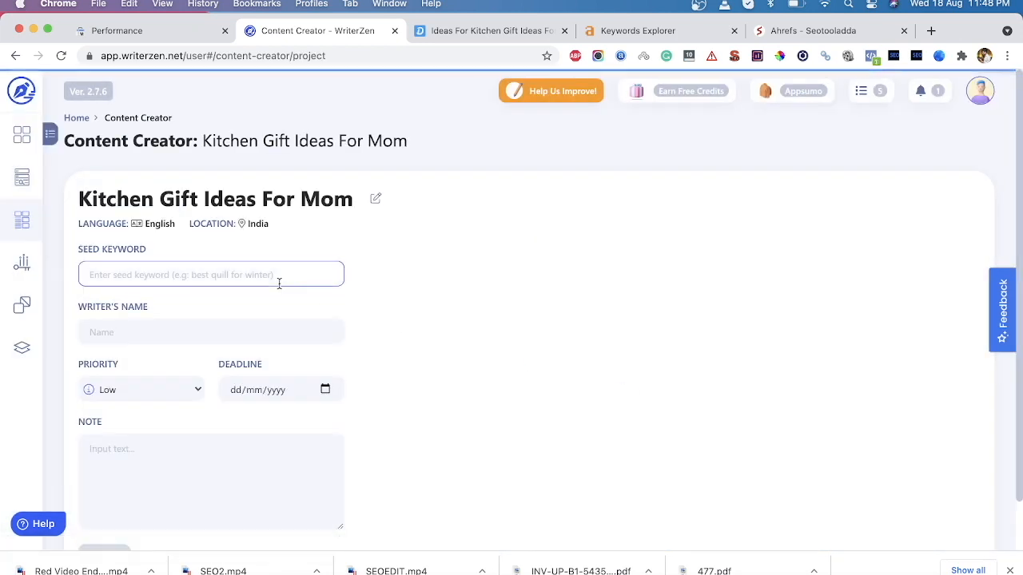
- Enter "Kitchen Gift Ideas For Mom" as the project's seed keyword
click(207, 281)
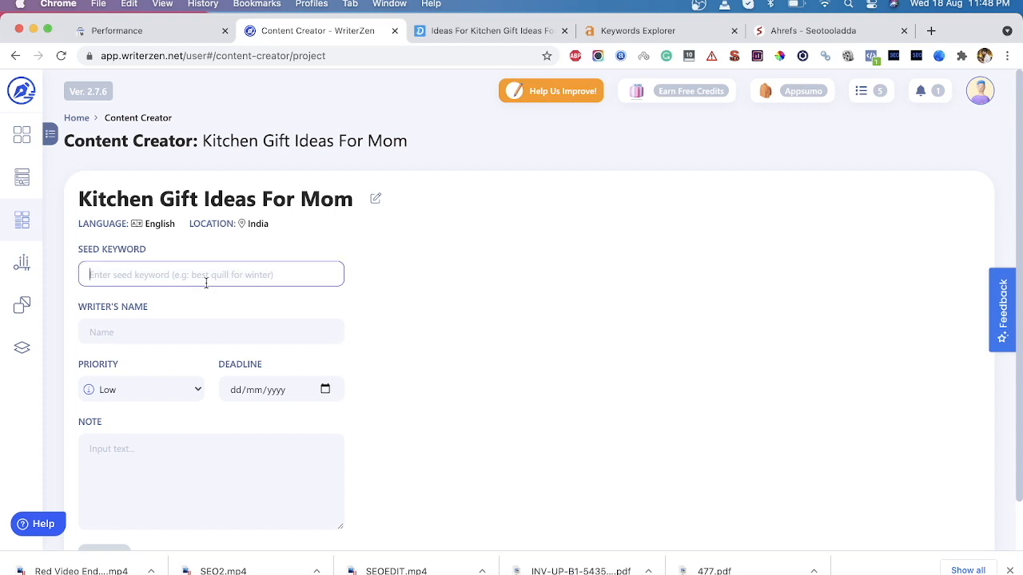
text(10 Cool Kitchen Gift Ideas For Mom)
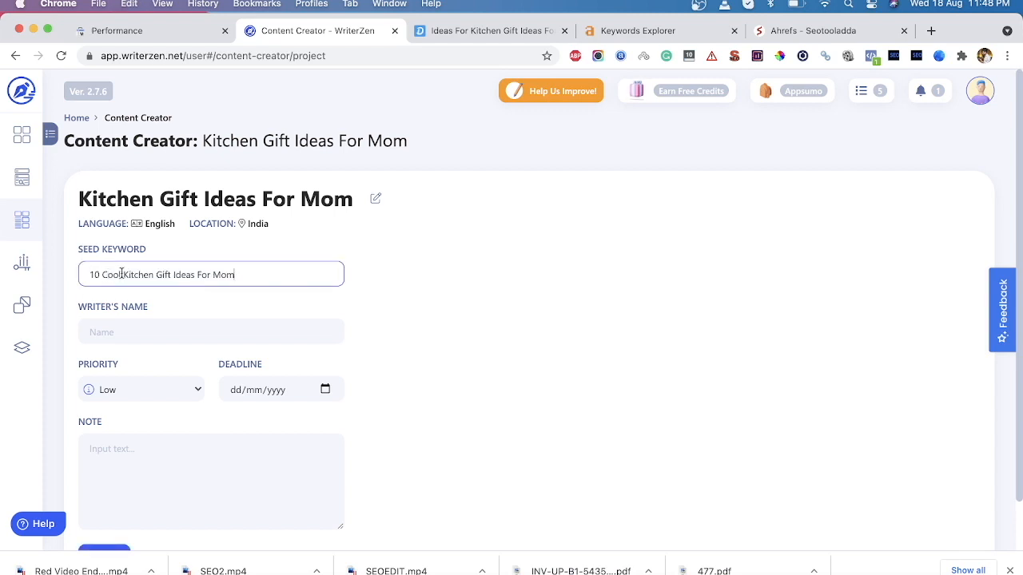
drag(123, 274, 88, 274)
key(BackSpace)
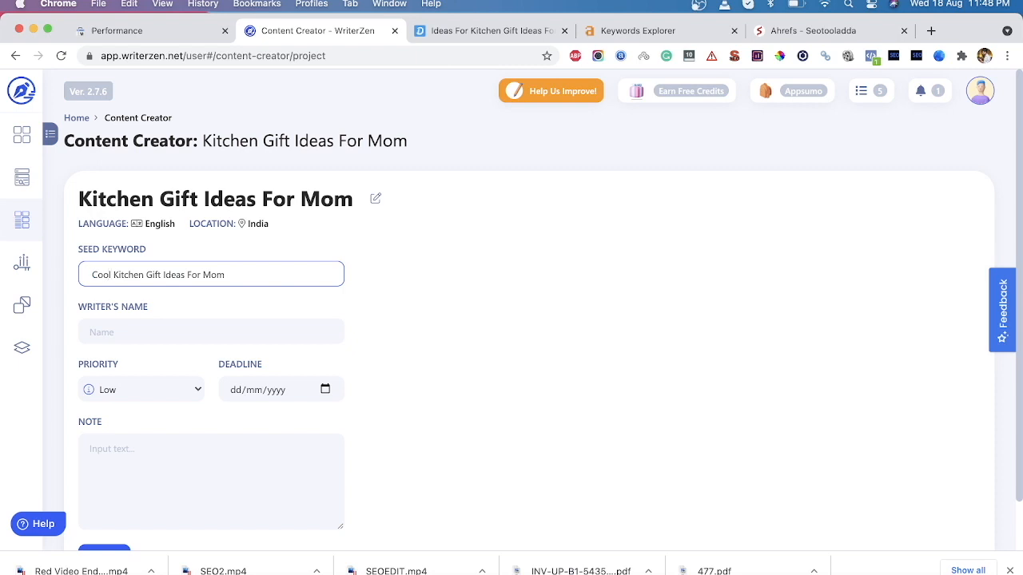
key(BackSpace)
key(BackSpace)
key(BackSpace)
key(BackSpace)
key(BackSpace)
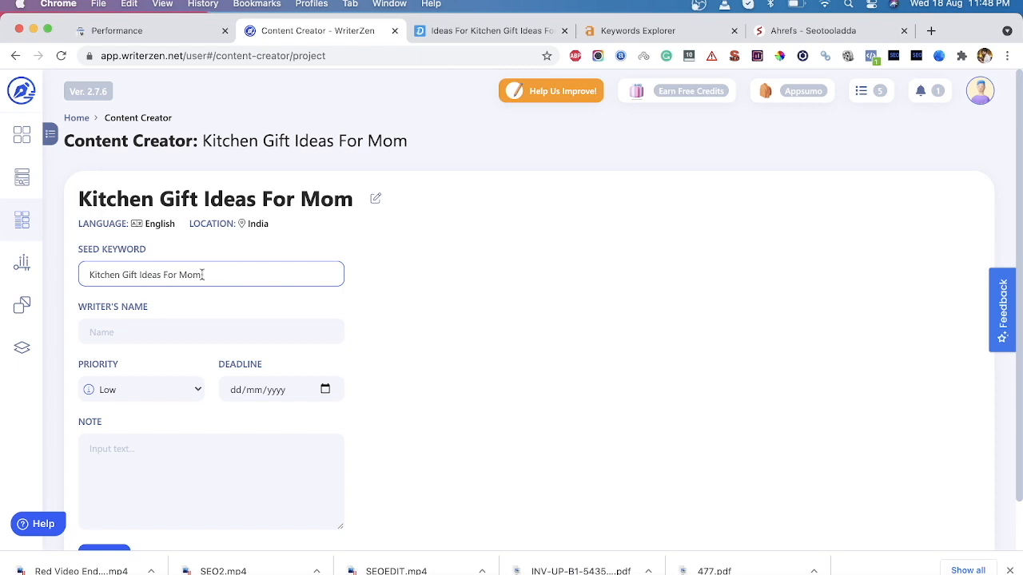
- Fill in the writer's name, set the priority to High and the deadline to 20/08/2021
click(100, 329)
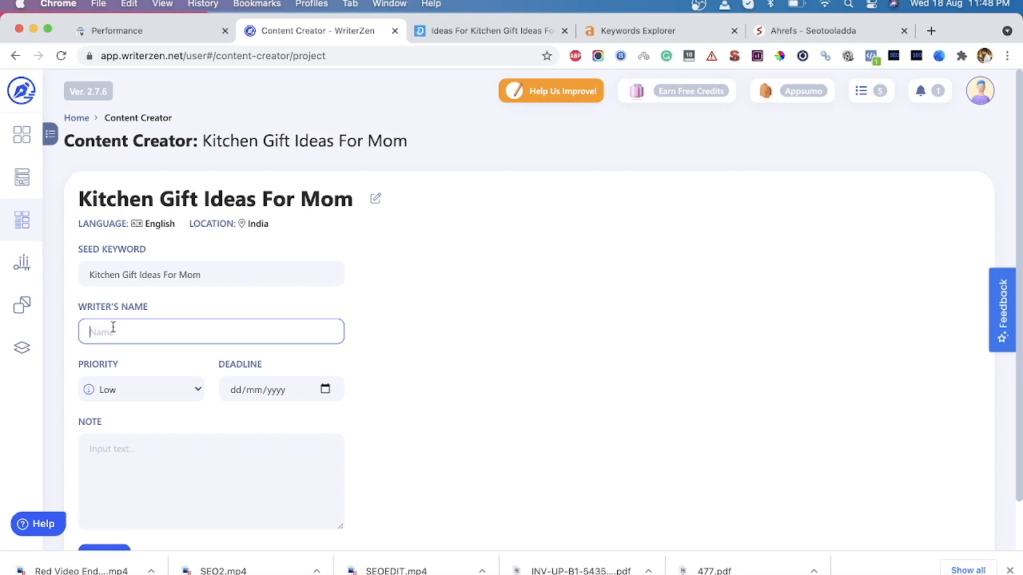
text(Tejaswani)
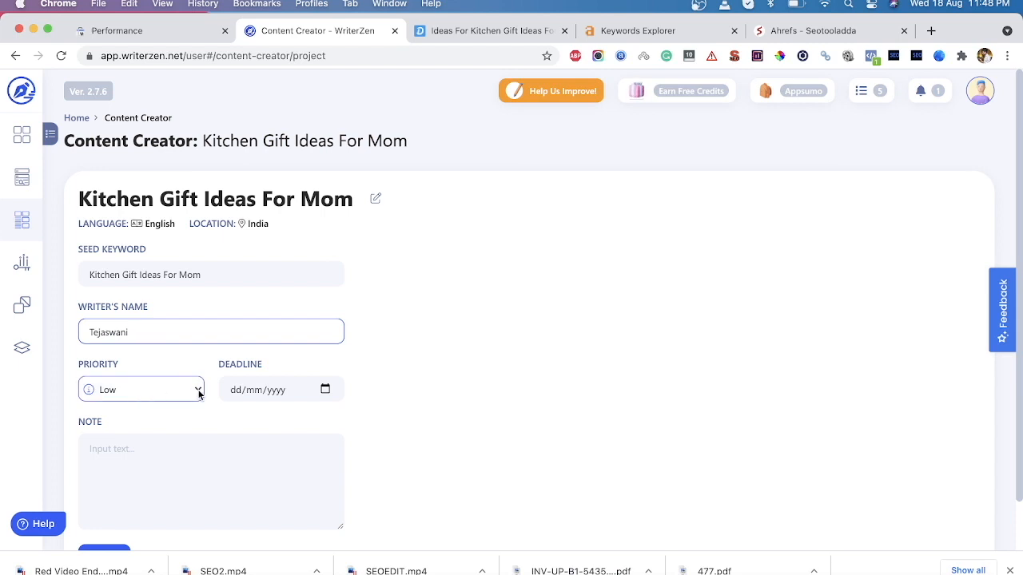
click(144, 389)
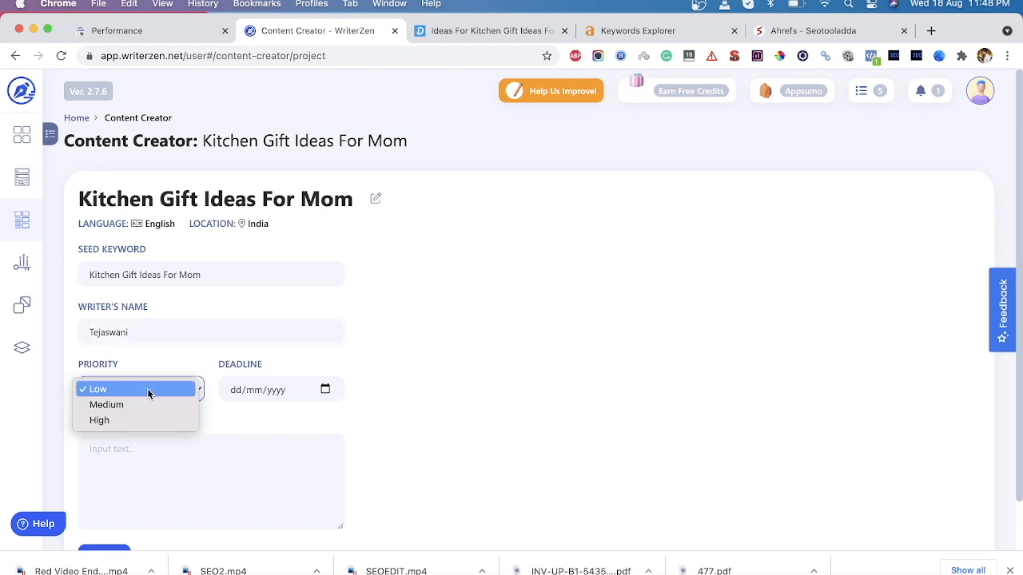
click(108, 420)
click(277, 390)
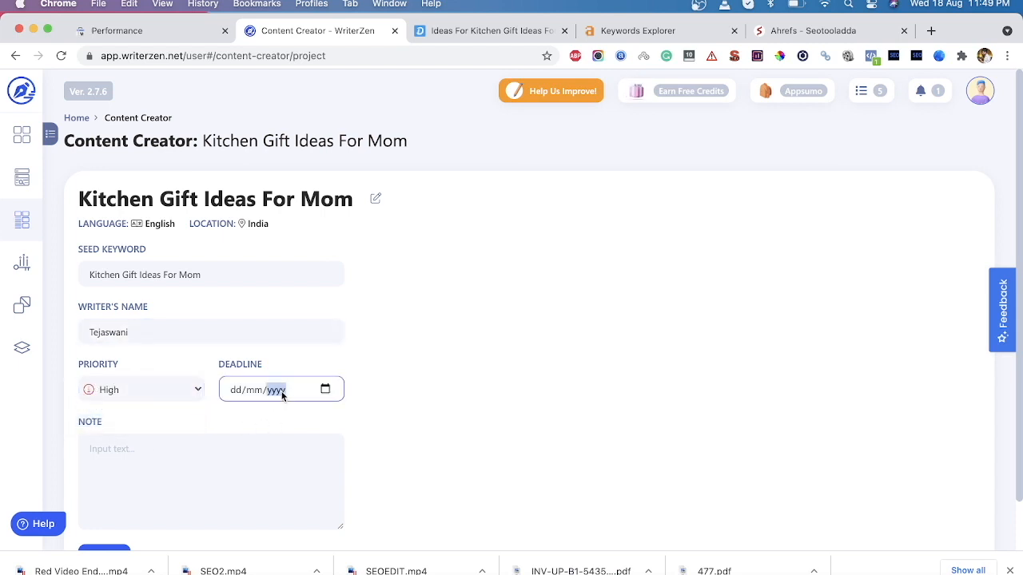
click(323, 389)
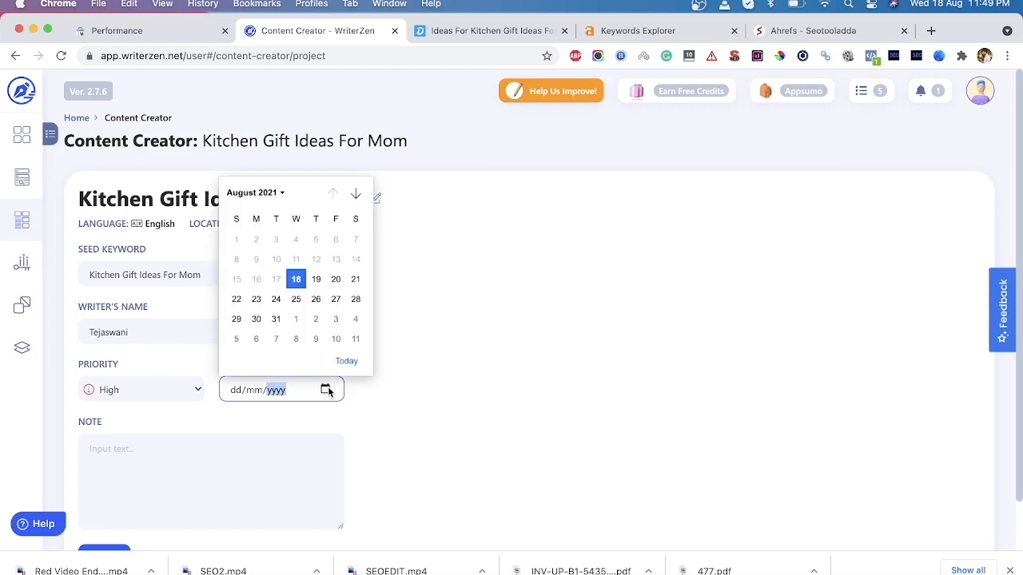
click(336, 279)
- Add the note "Add bullet points in the article" and submit the content details to generate the report
scroll(408, 477, down, 2)
click(111, 402)
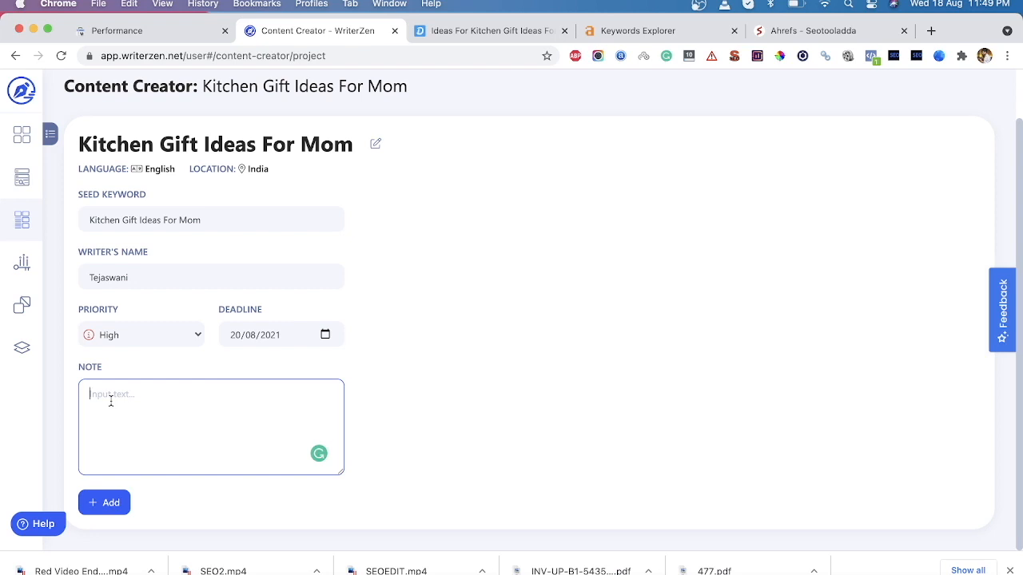
text(Add bullet points in the article)
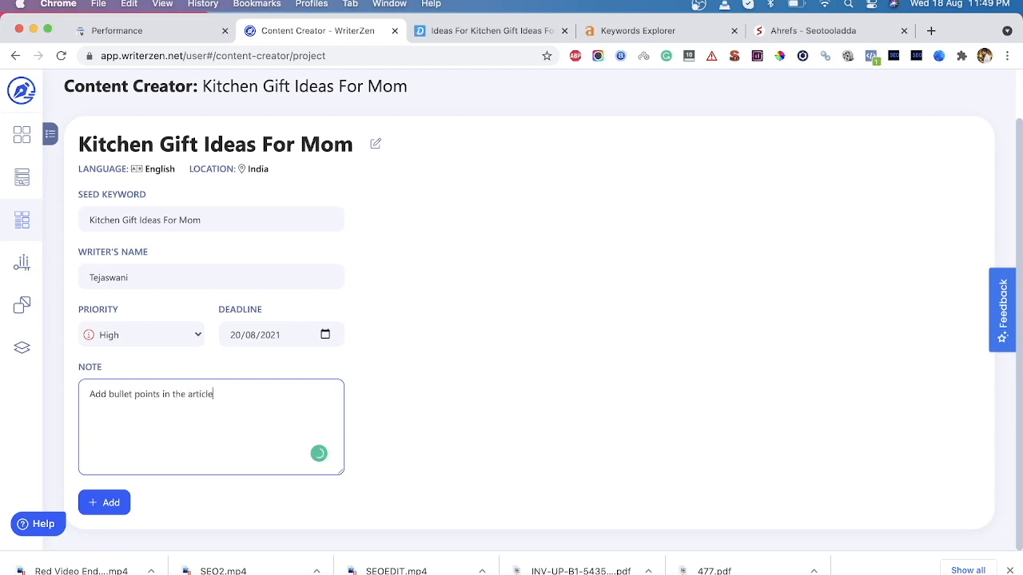
click(111, 502)
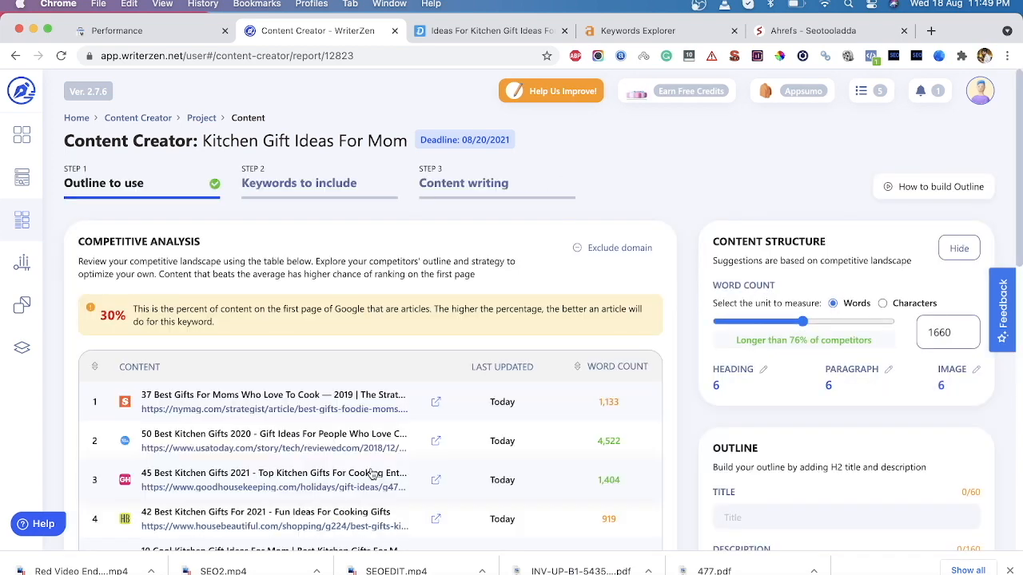
- Review the competitive analysis table of ranking pages, including their titles and word counts
scroll(372, 301, down, 2)
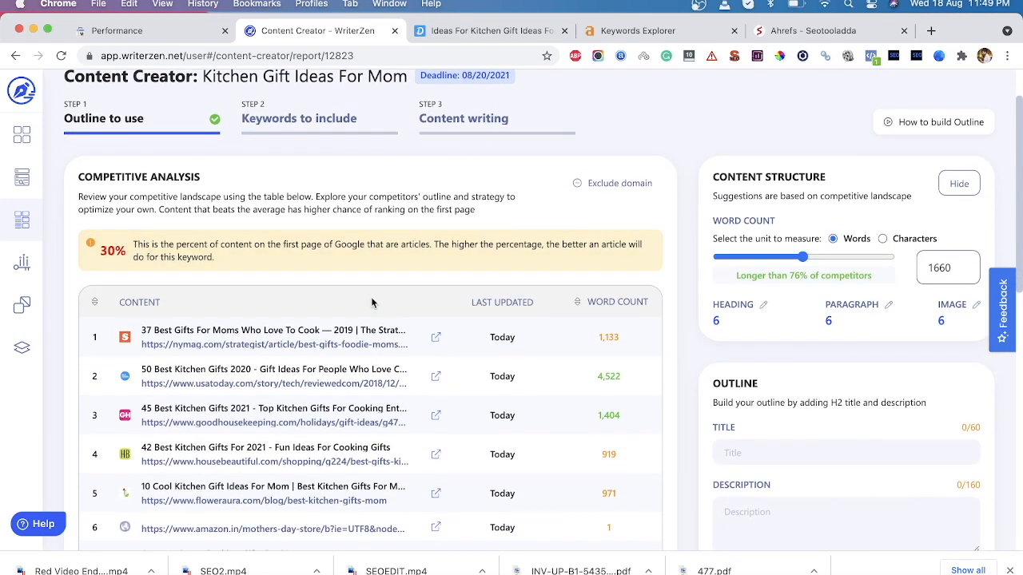
scroll(371, 301, down, 2)
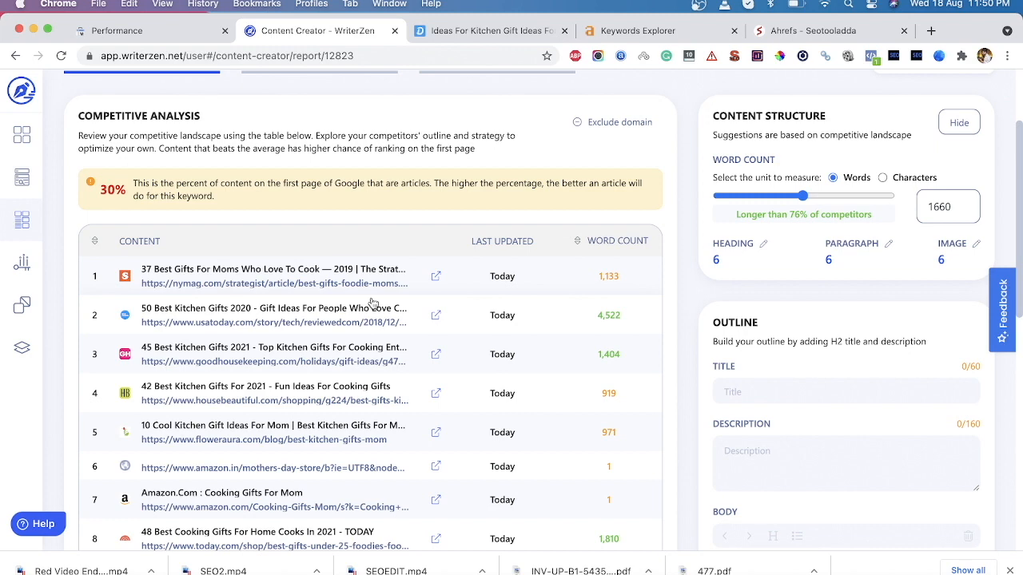
scroll(298, 294, down, 2)
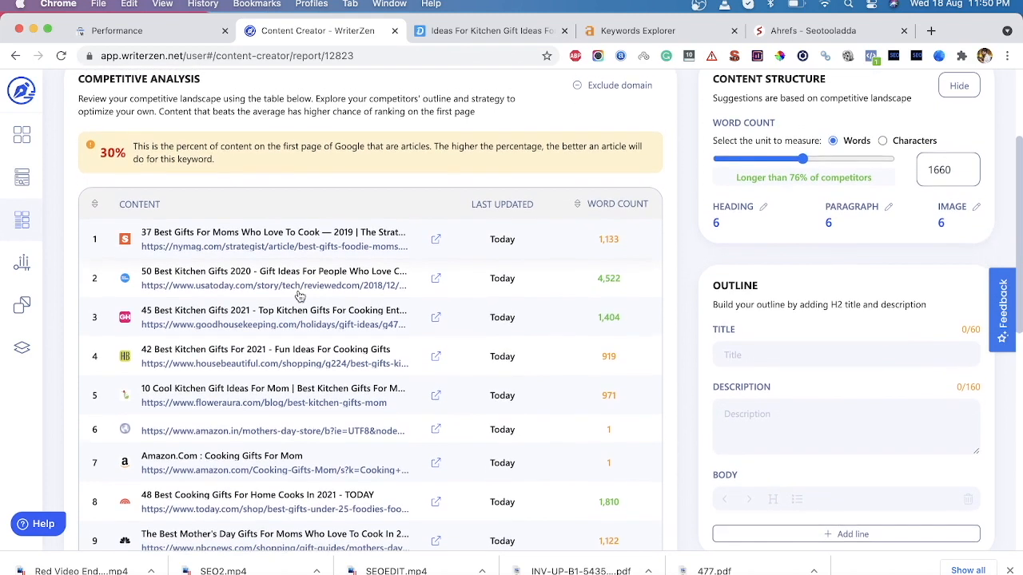
scroll(298, 296, down, 1)
scroll(297, 294, down, 3)
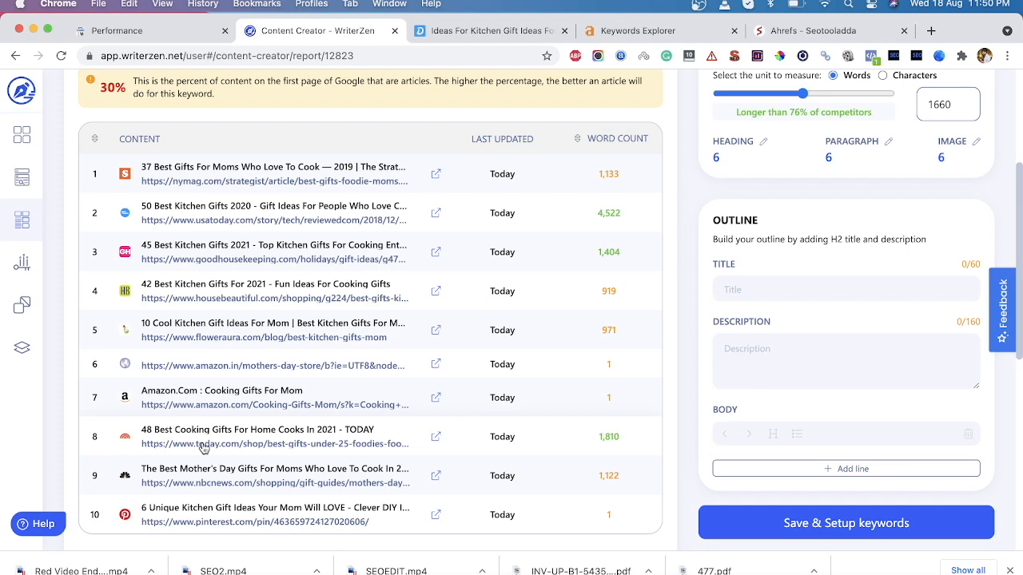
- Compare the word counts of the ten ranking competitor pages against the suggested content structure
scroll(203, 448, down, 3)
scroll(203, 449, up, 4)
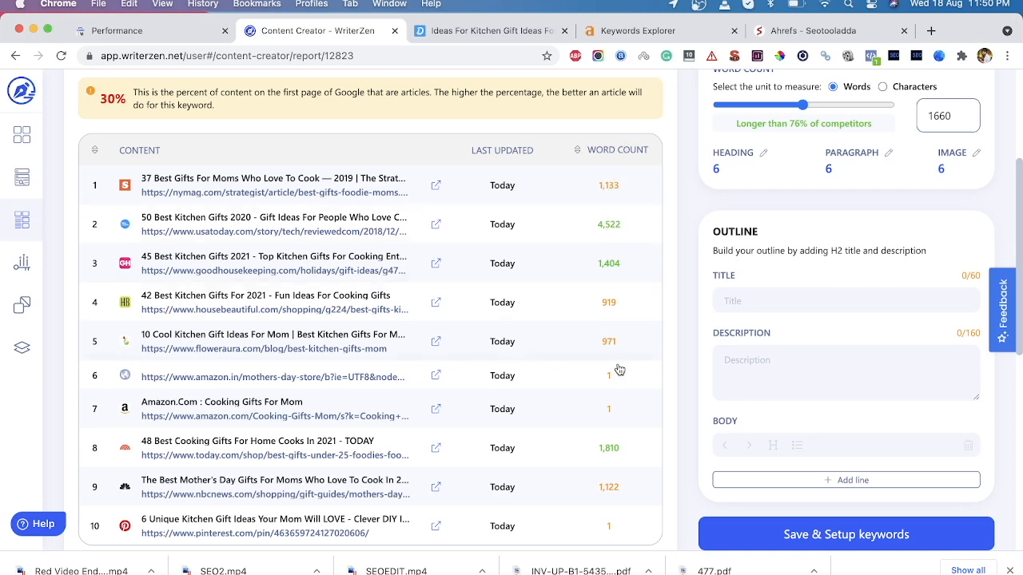
scroll(615, 432, down, 2)
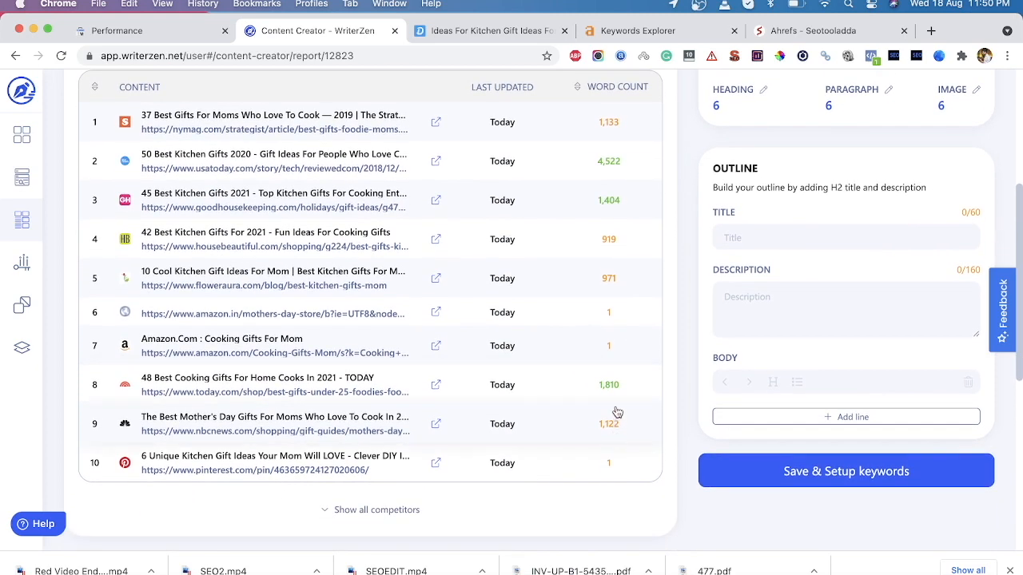
scroll(616, 419, up, 3)
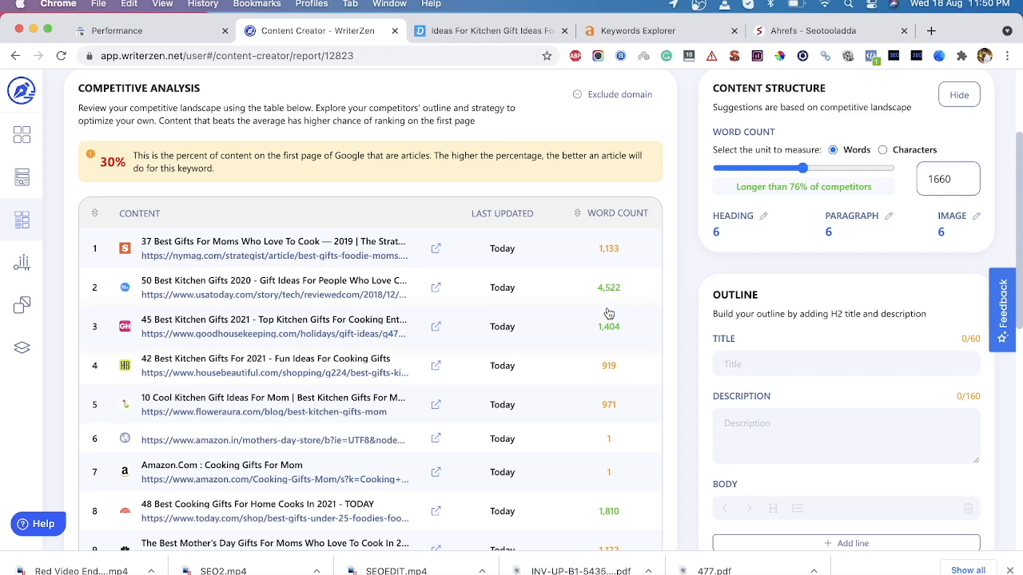
scroll(615, 406, down, 1)
scroll(615, 406, down, 2)
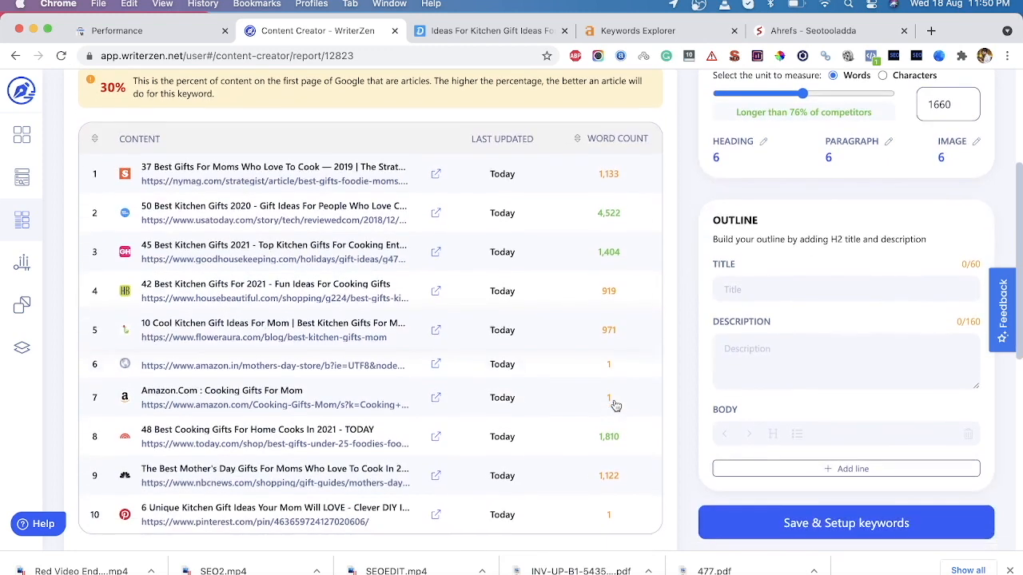
scroll(615, 406, up, 1)
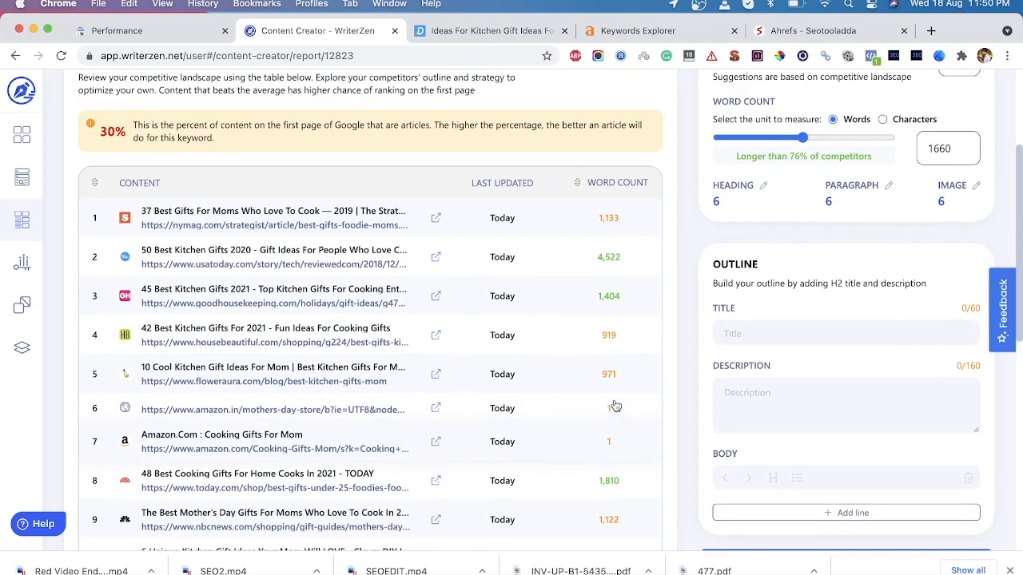
scroll(616, 406, up, 2)
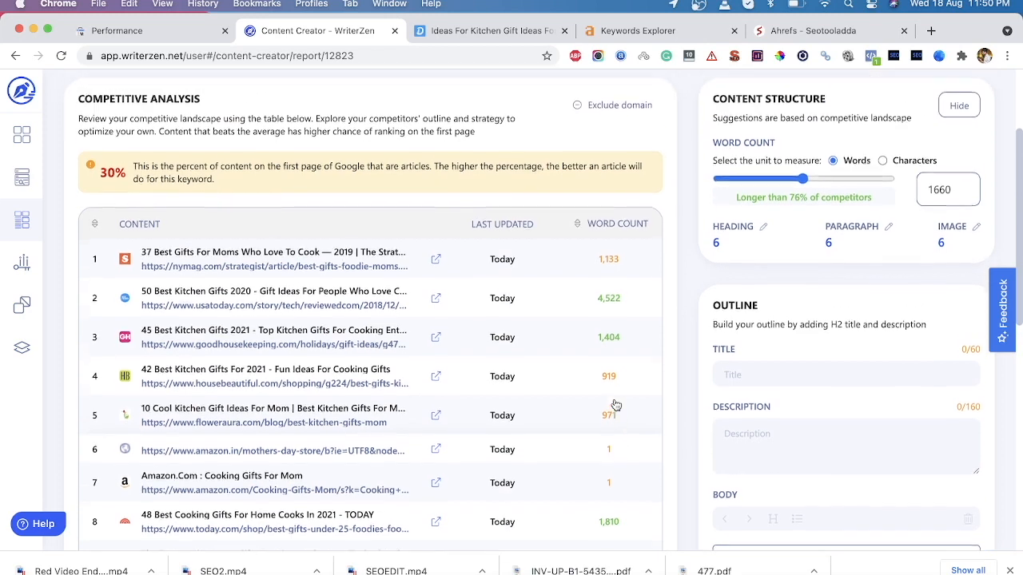
scroll(615, 405, down, 1)
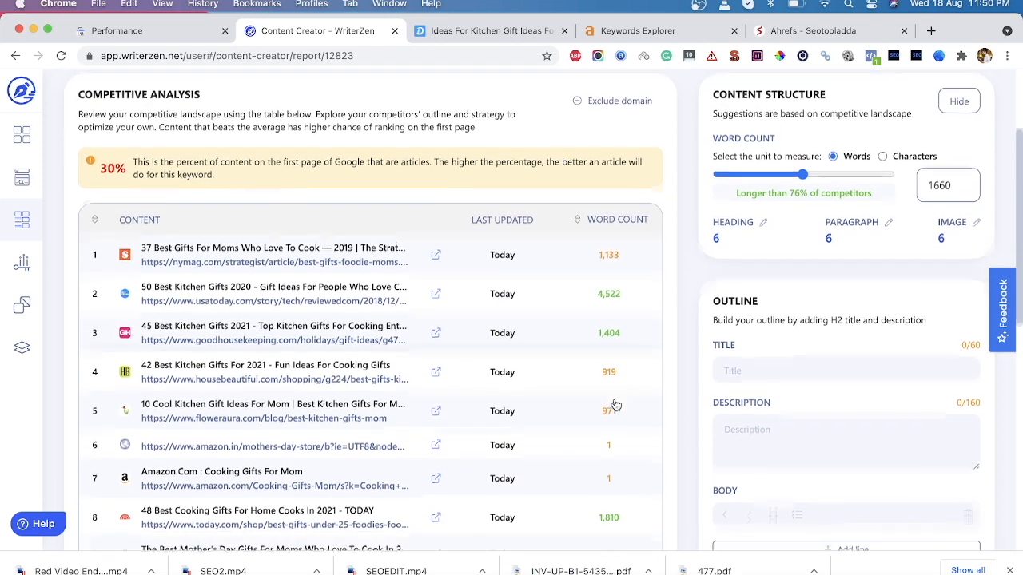
- Expand the outline of the first-ranked competitor article and read through its description and headings
click(236, 252)
scroll(280, 389, down, 1)
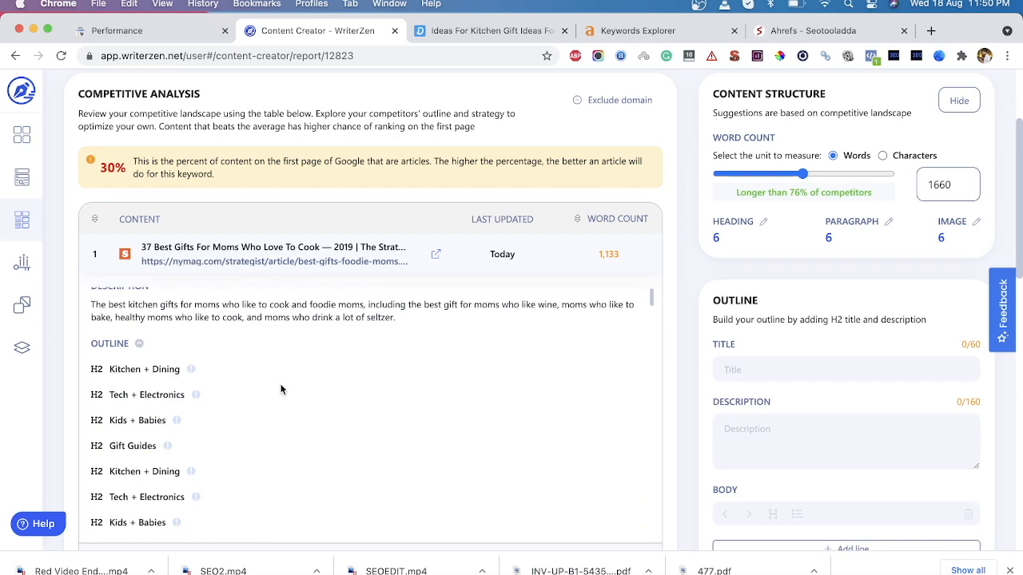
scroll(280, 390, up, 1)
scroll(64, 366, down, 4)
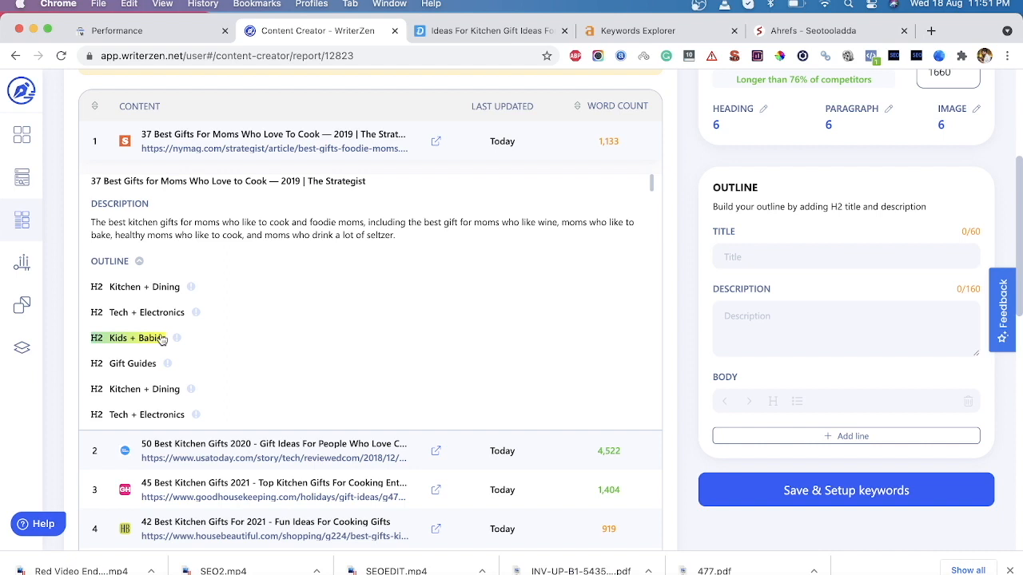
scroll(161, 339, down, 1)
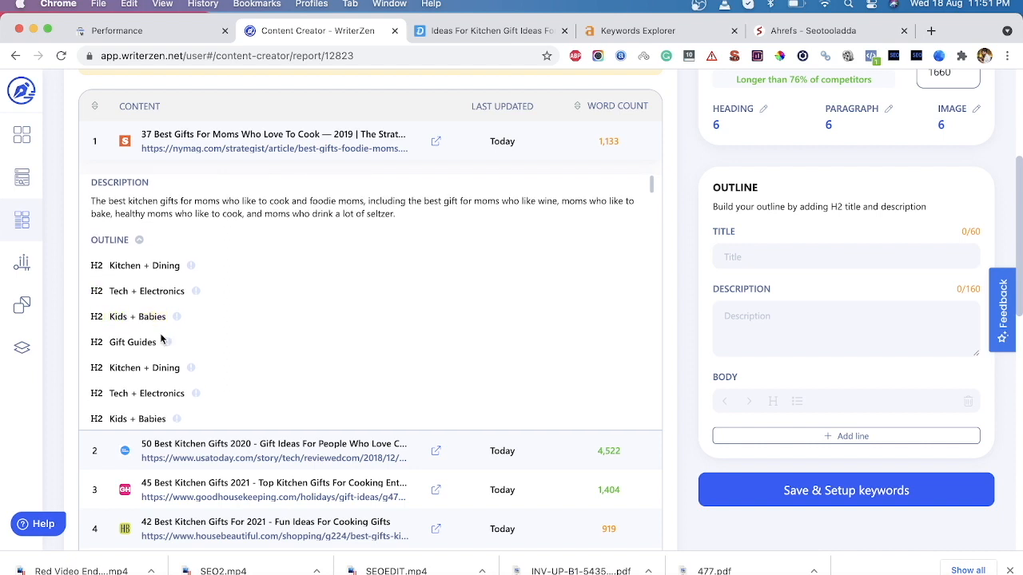
scroll(140, 361, down, 3)
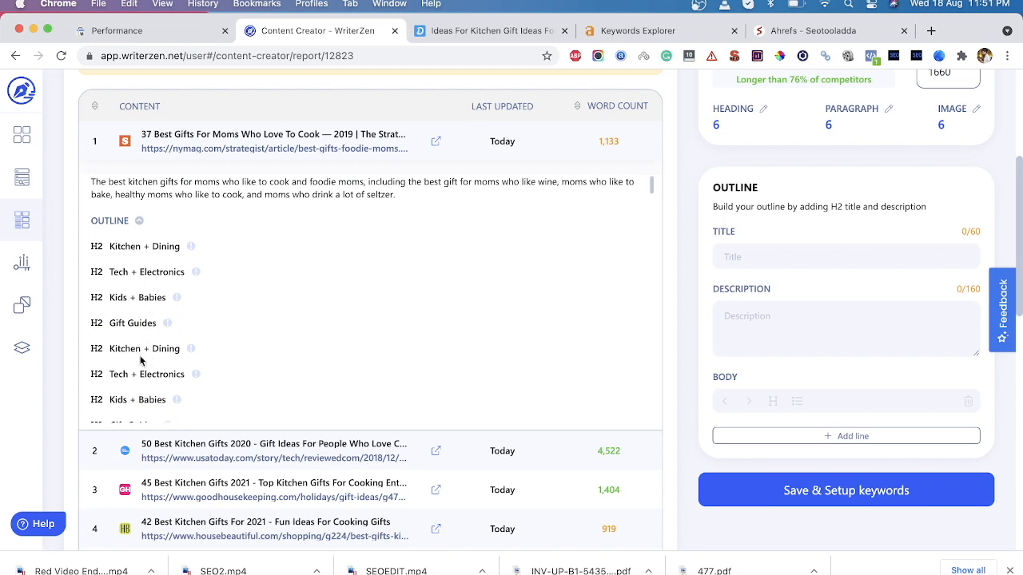
scroll(140, 361, down, 3)
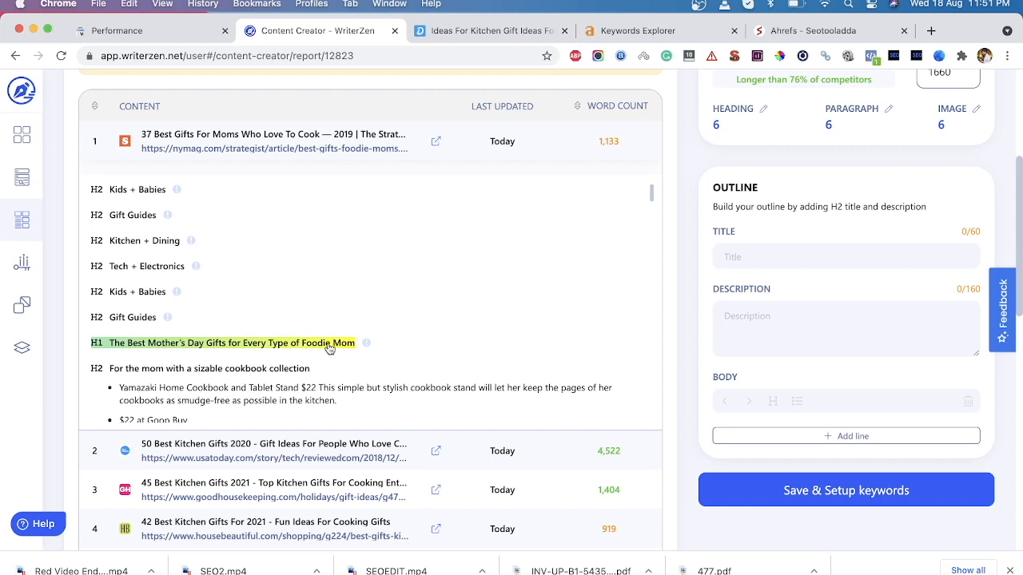
- Use the competitor's H1 "The Best Mother's Day Gifts for Every Type of Foodie Mom" as the outline title and remove "Mother's Day" from it
click(223, 343)
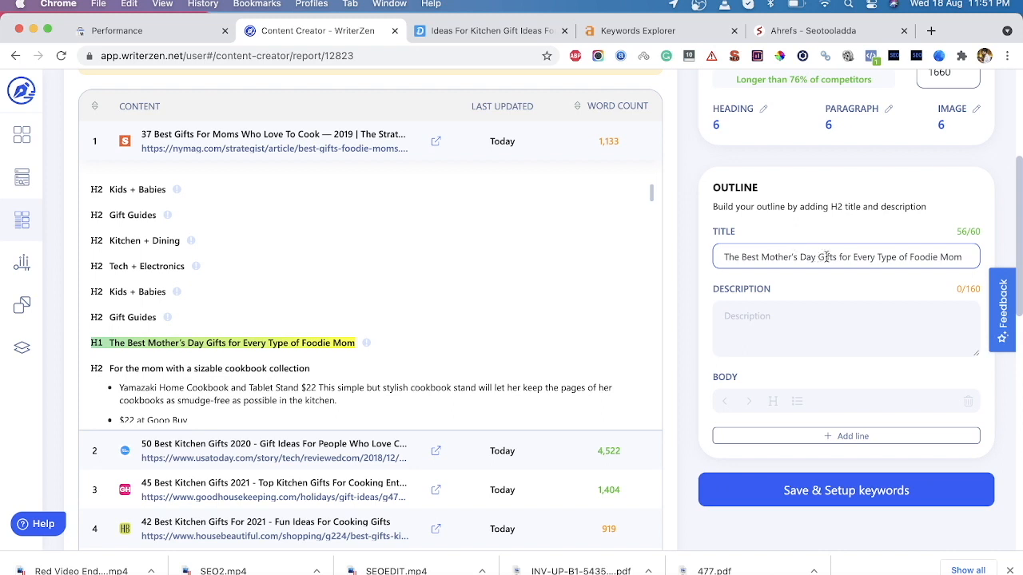
drag(763, 256, 816, 257)
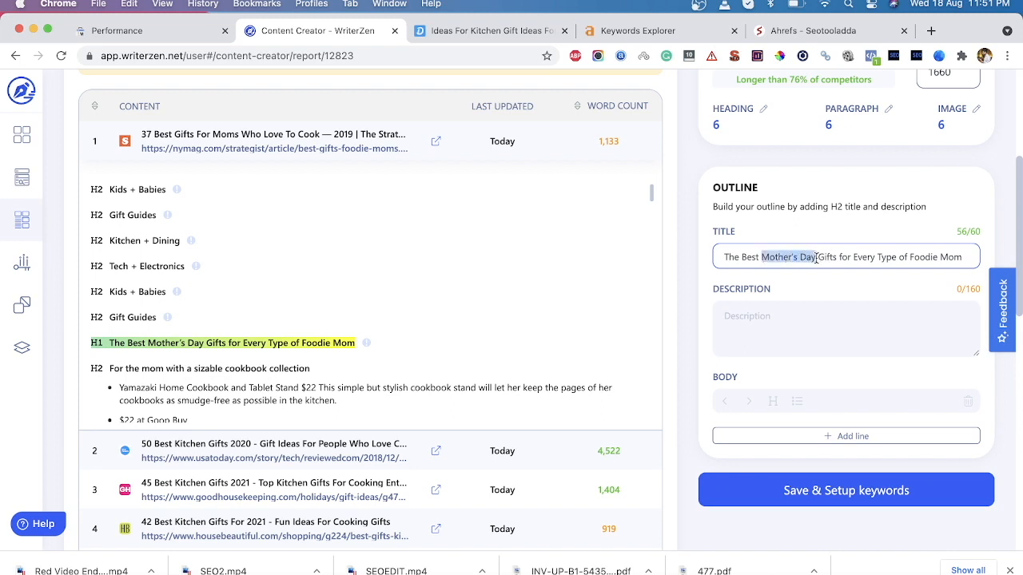
key(BackSpace)
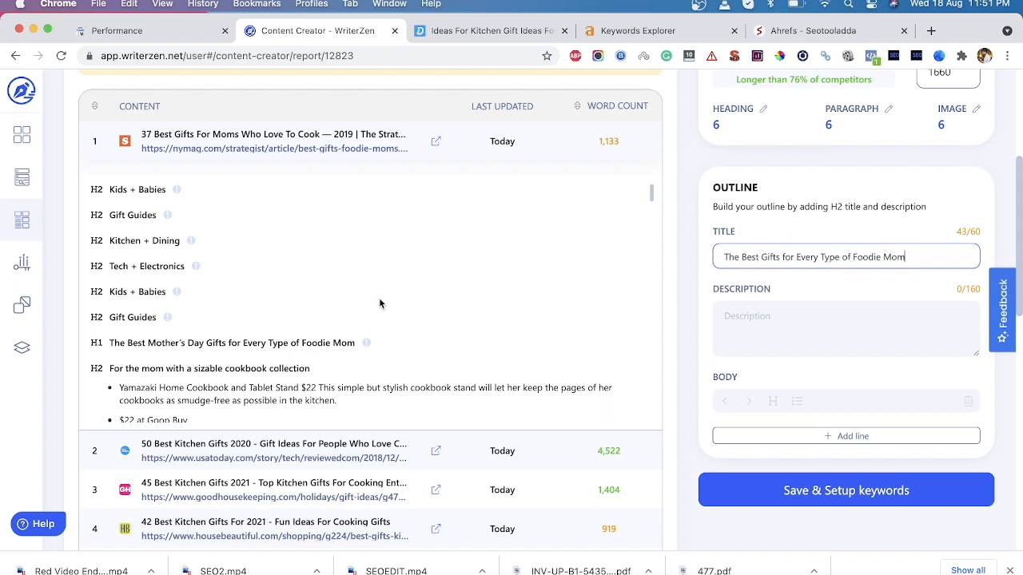
- Add the H2 headings "For the mom whose bake-sale treats are stuff of legends" and "For the mom who loves dessert" to the outline body
scroll(215, 303, down, 2)
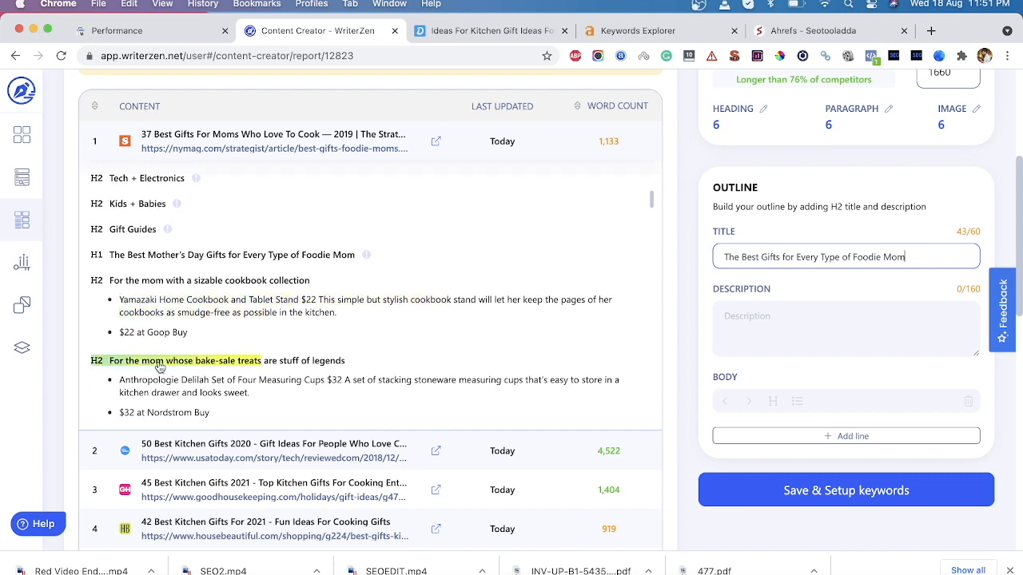
scroll(160, 366, down, 1)
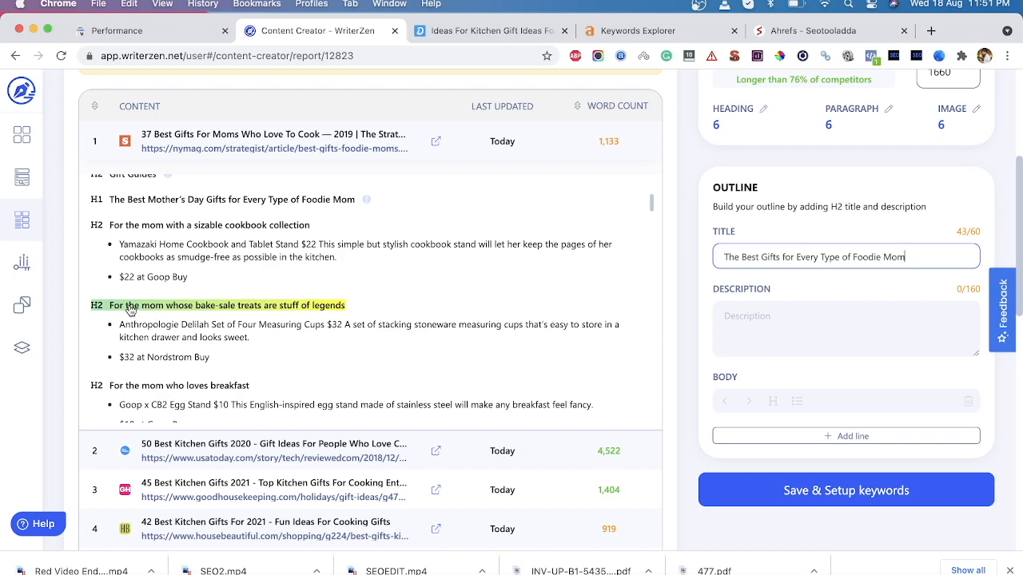
click(130, 310)
scroll(177, 320, down, 5)
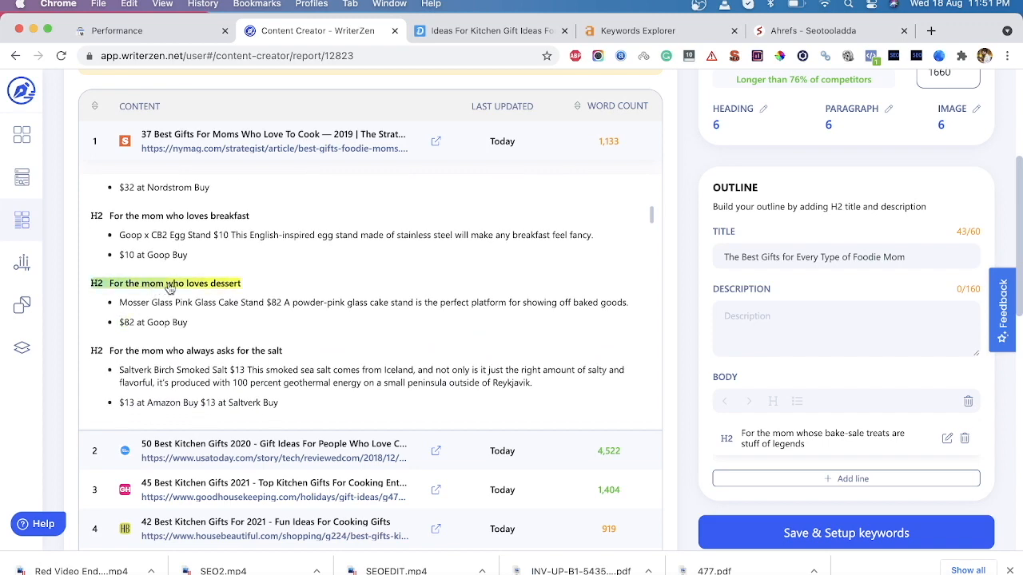
click(195, 288)
- Add the first competitor's H2 heading "For the mom who's working on her knife skills" to the outline body
scroll(176, 290, down, 8)
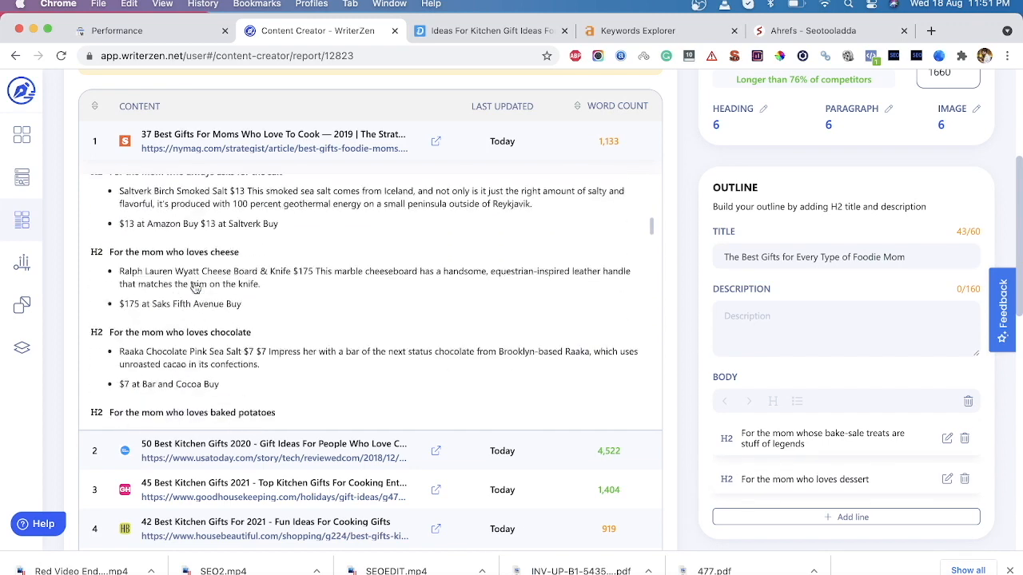
scroll(152, 319, down, 10)
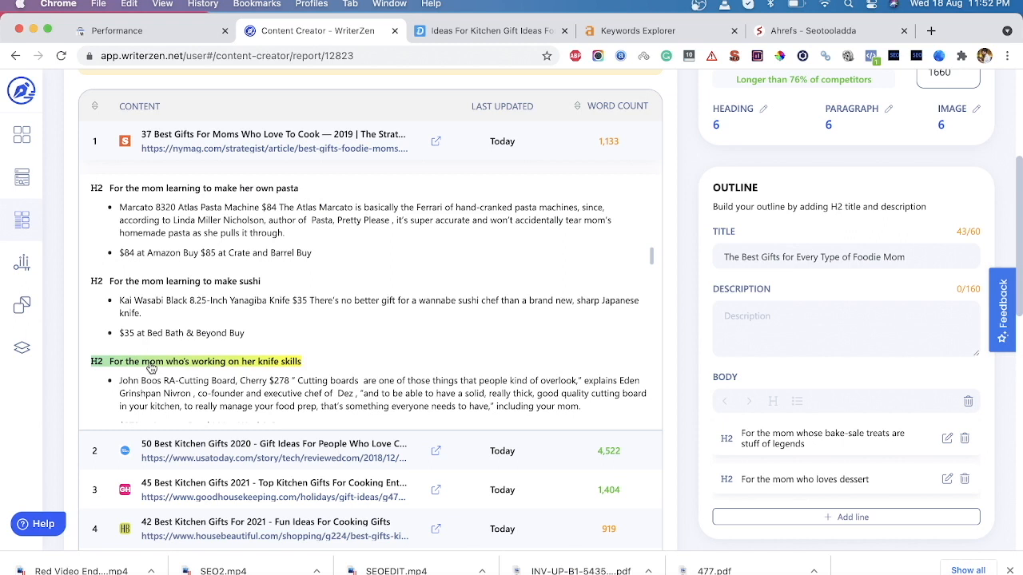
click(150, 368)
- Expand the second-ranked competitor and add its ThermoWorks ThermoPop and Always Pan H2 headings to the outline body
scroll(156, 400, down, 10)
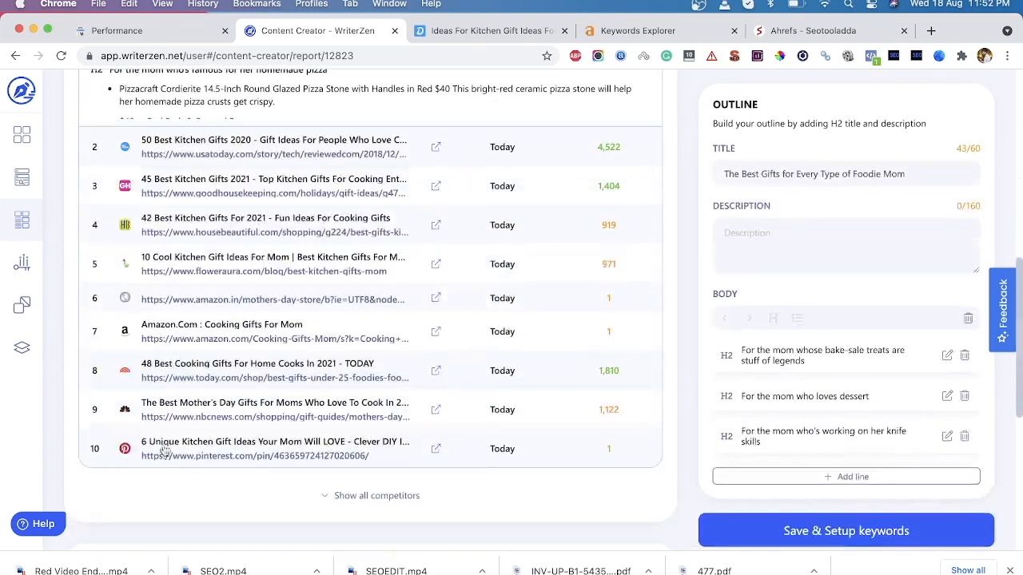
click(209, 146)
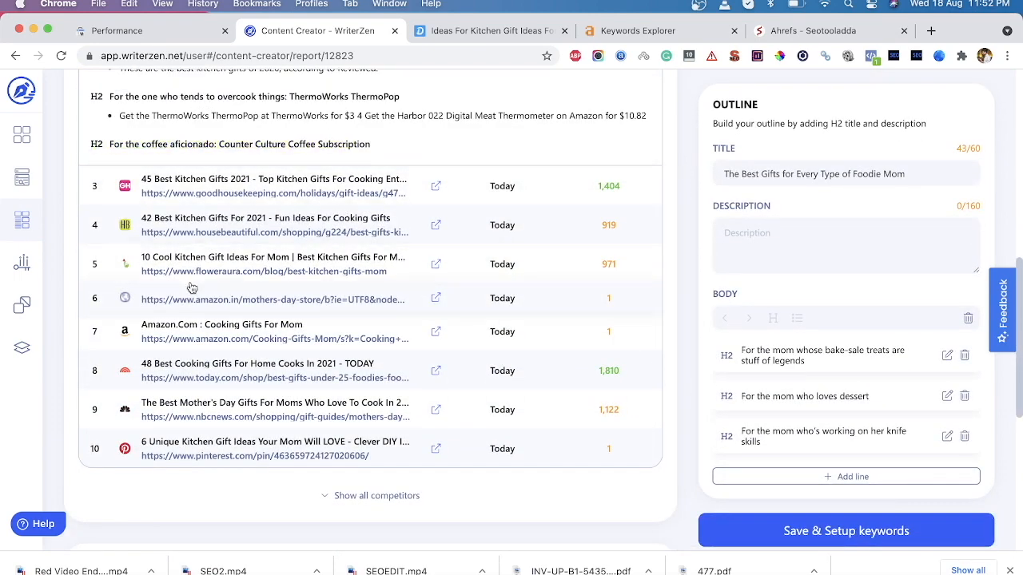
scroll(192, 287, up, 5)
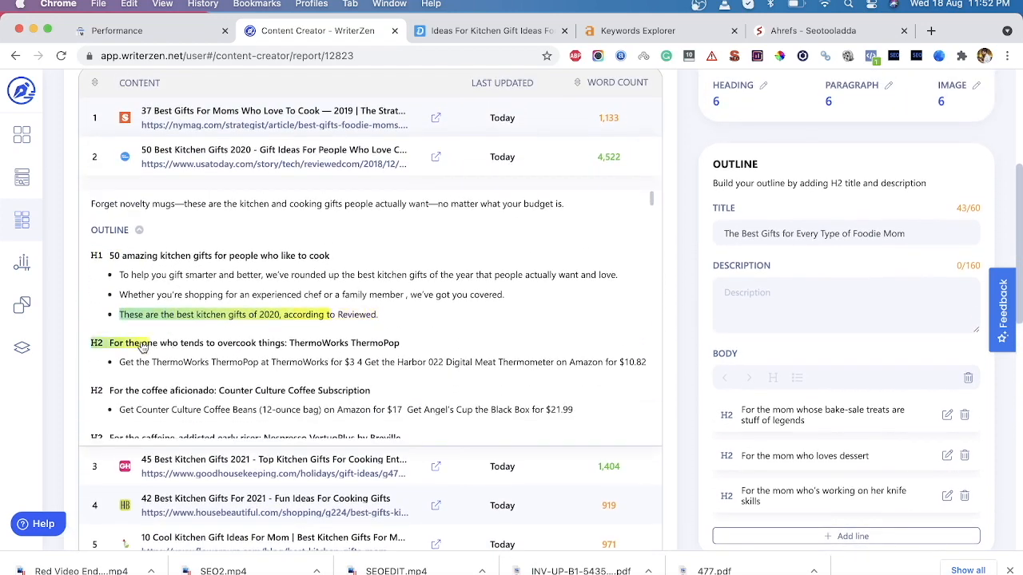
click(223, 347)
scroll(221, 386, down, 1)
scroll(221, 386, down, 5)
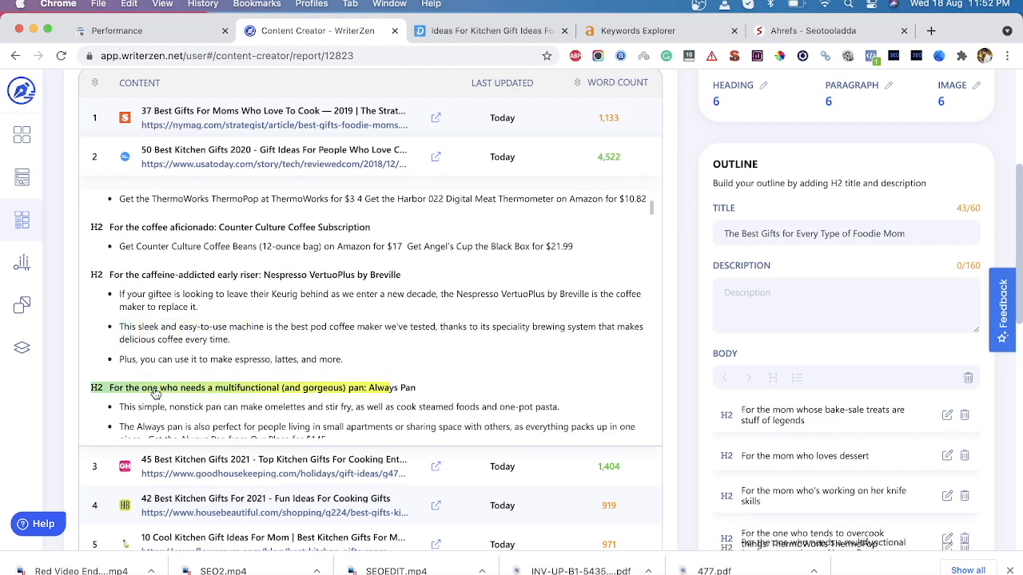
- Add the bullet starting "This simple, nonstick pan can make omelettes" under the Always Pan heading in the outline
scroll(164, 319, down, 4)
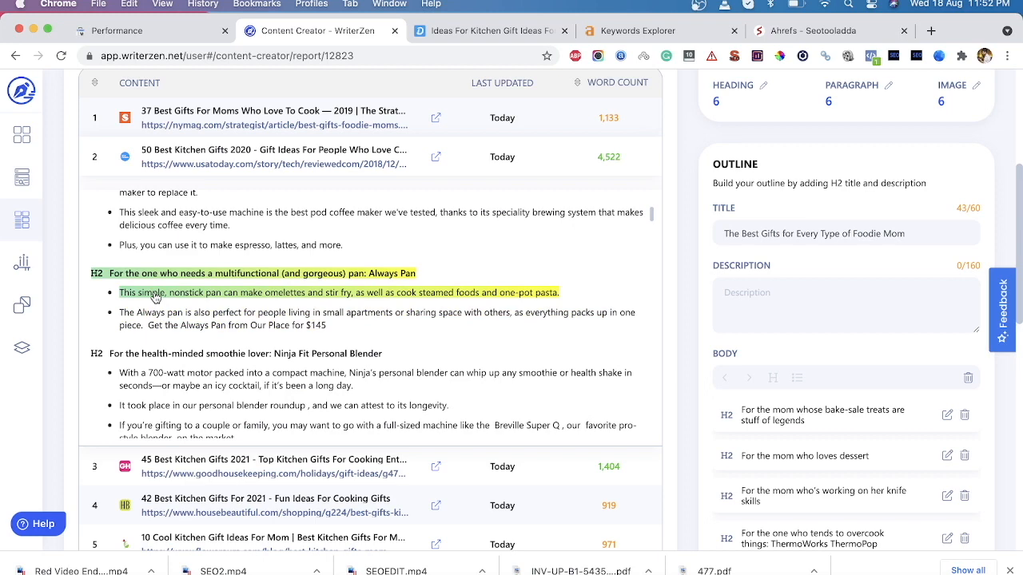
click(156, 296)
scroll(154, 298, down, 3)
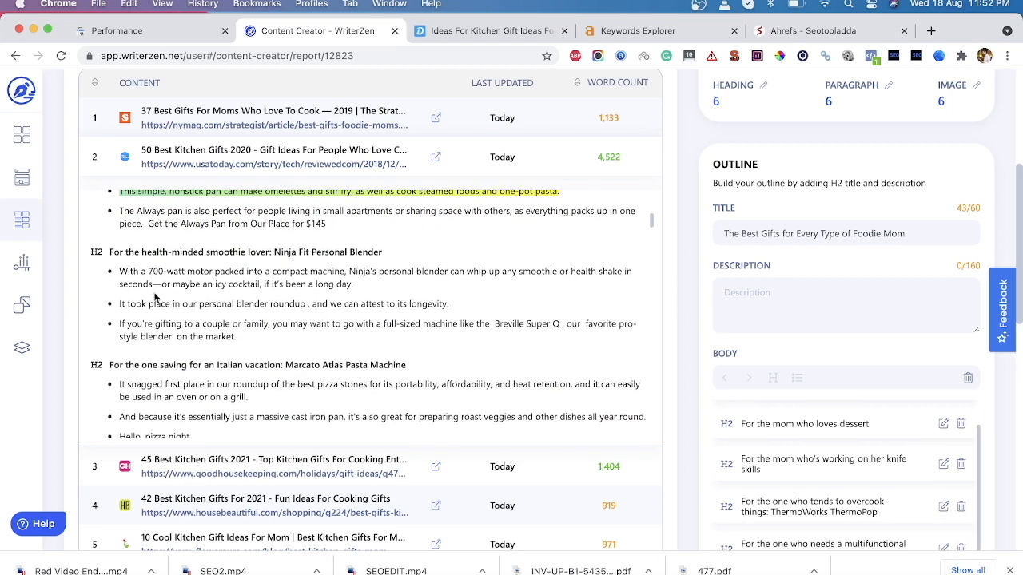
scroll(647, 461, down, 1)
scroll(127, 204, up, 2)
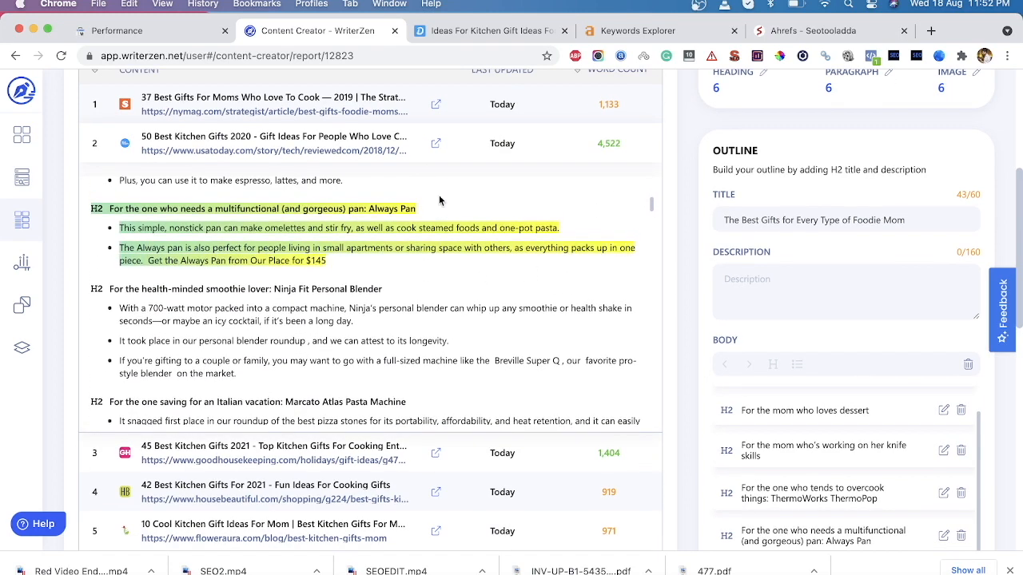
- Examine the headings and bullet collected in the outline body alongside the remaining competitor pages
scroll(807, 364, down, 4)
scroll(704, 514, down, 3)
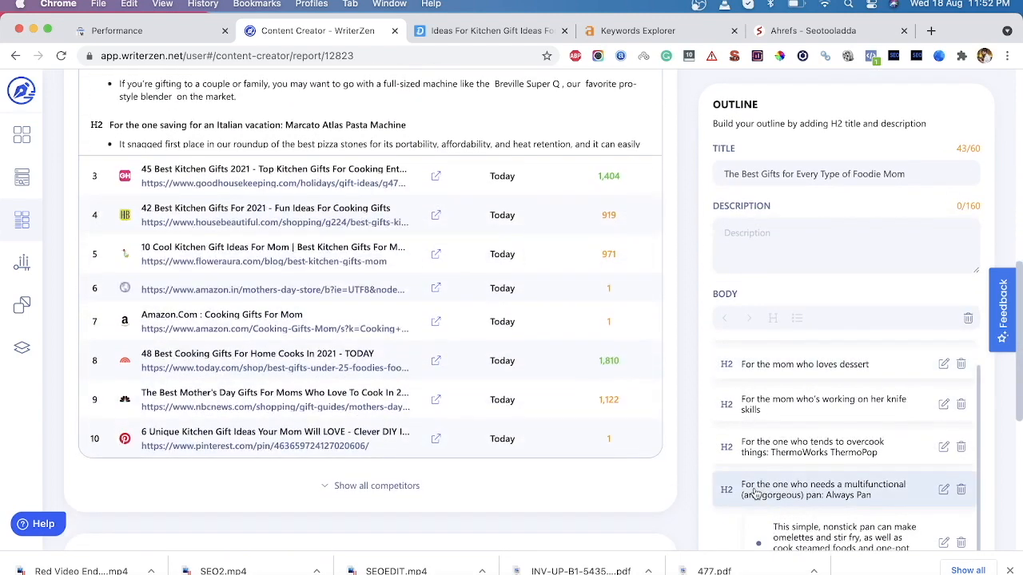
scroll(704, 514, down, 1)
scroll(1019, 405, down, 1)
scroll(1019, 407, up, 1)
scroll(769, 500, down, 1)
scroll(767, 500, up, 2)
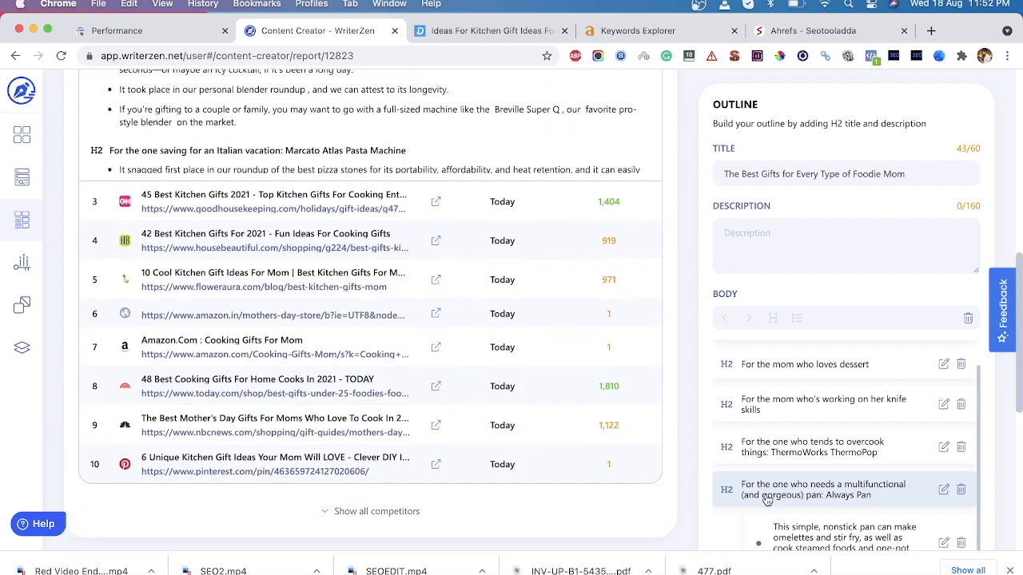
scroll(779, 523, down, 2)
scroll(782, 525, up, 1)
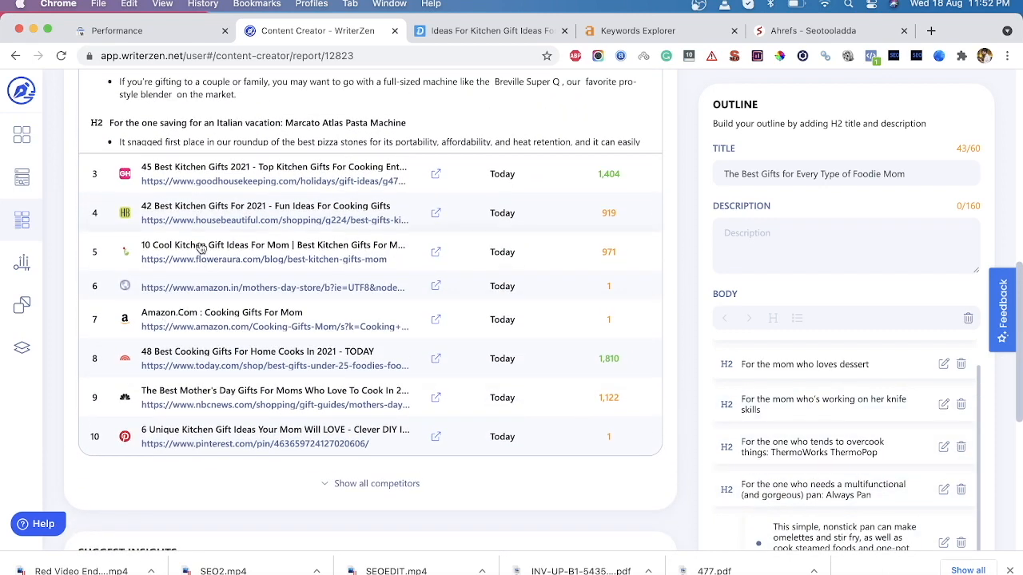
- From the fifth-ranked competitor, add the H2 "Oven Gloves" to the outline and use its H1 "10 Best Kitchen Gifts For Mom" as the title
mouse_move(200, 254)
click(126, 214)
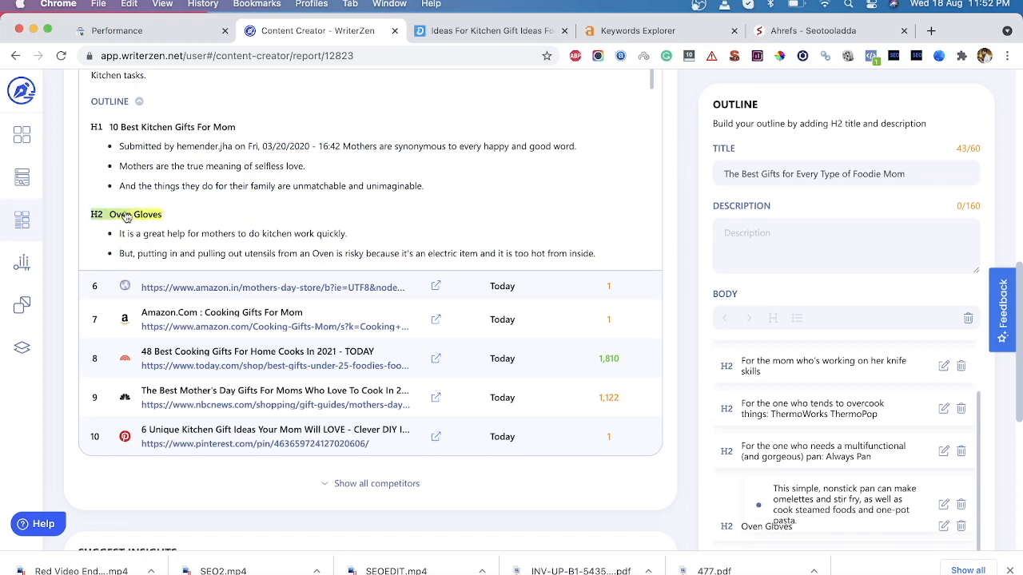
click(132, 128)
- Add the bullet "And that's why Oven Gloves are topping our list of kitchen gifts for mom." under the Oven Gloves heading
scroll(160, 237, down, 1)
scroll(160, 237, down, 1)
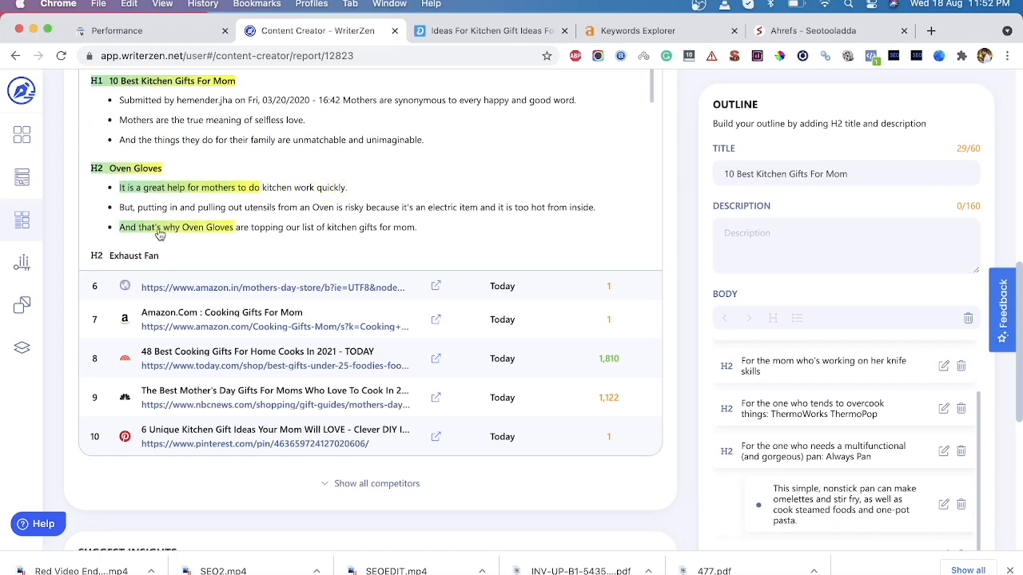
click(142, 228)
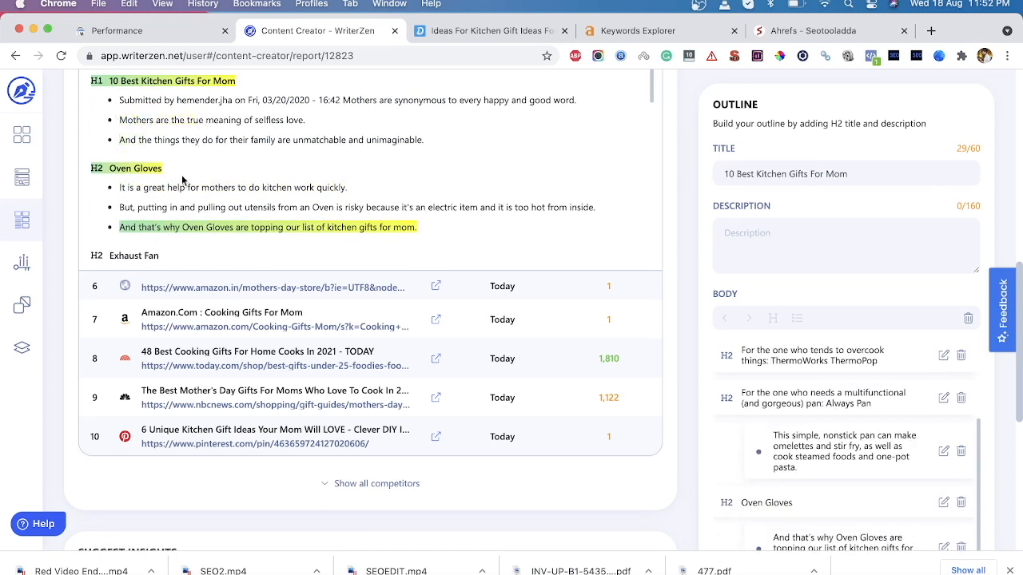
- Review the suggested insights listing commonly asked questions and their relevance for the keyword
scroll(184, 182, down, 3)
scroll(231, 331, down, 3)
scroll(231, 331, down, 5)
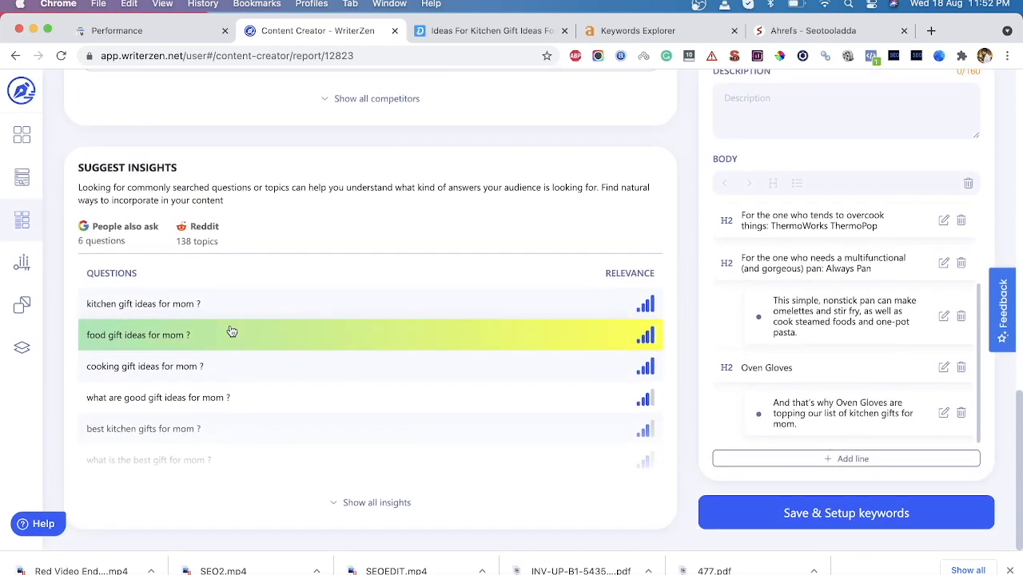
scroll(231, 331, up, 4)
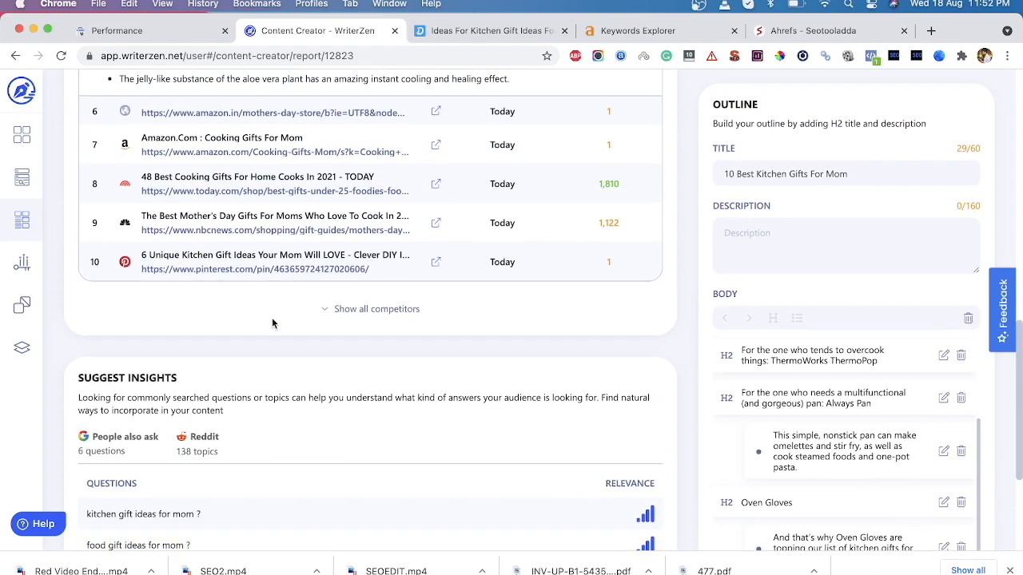
- Expand the People also ask insights and add the good, cooking, food and kitchen gift ideas for mom questions as H2 headings
scroll(680, 368, down, 4)
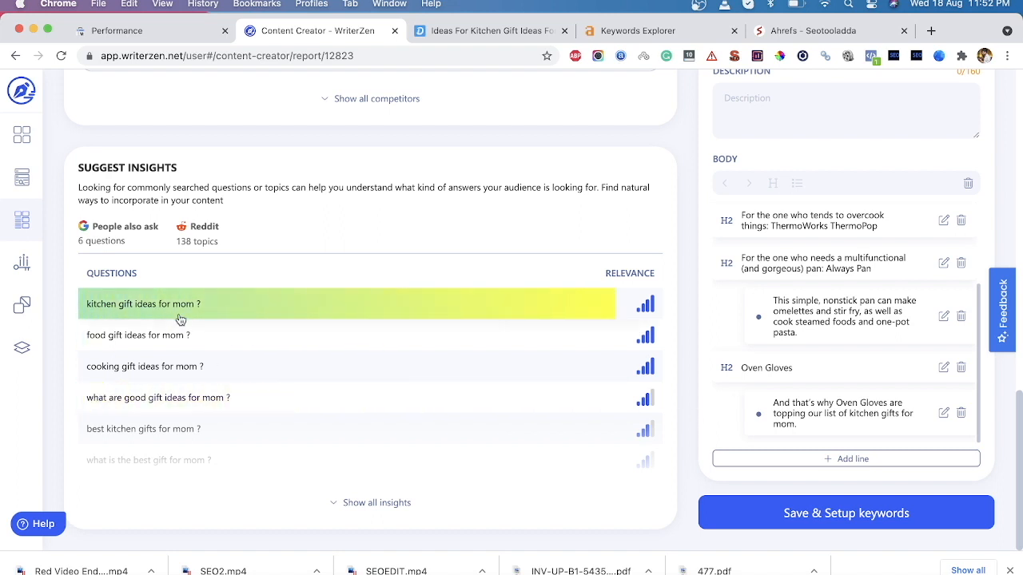
click(354, 503)
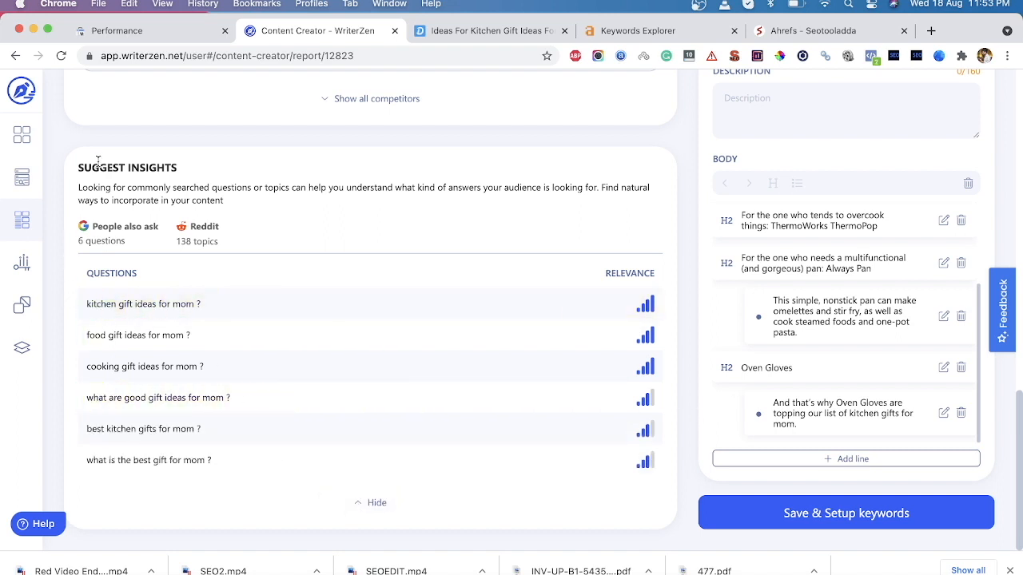
drag(78, 167, 213, 168)
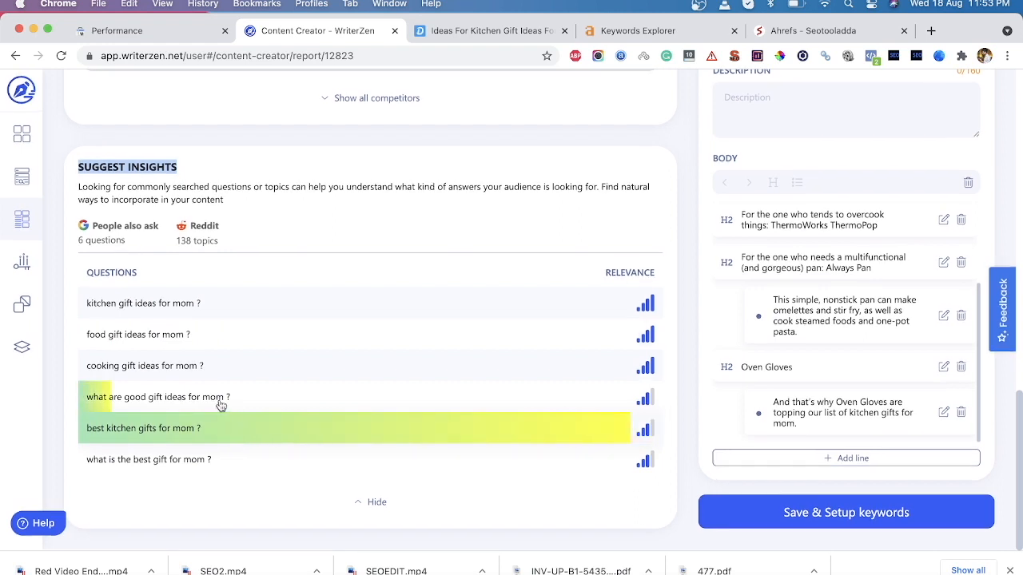
click(110, 399)
click(131, 363)
click(142, 333)
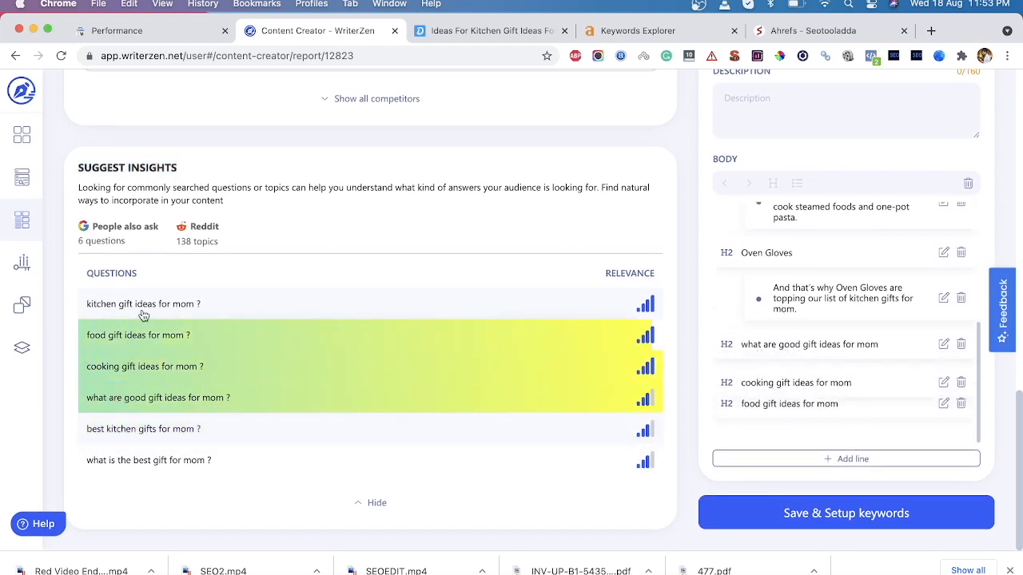
click(175, 304)
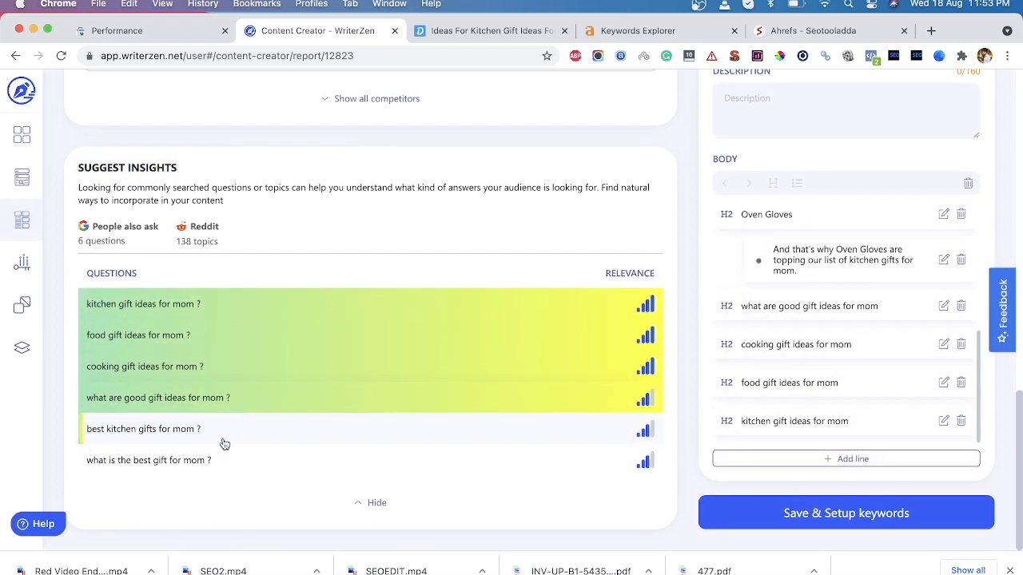
- From the Reddit topics, add "Gift for a 68 year old man who has it all" and "Gift for Mom who hates everything and doesn't want anything" as H2s
click(200, 241)
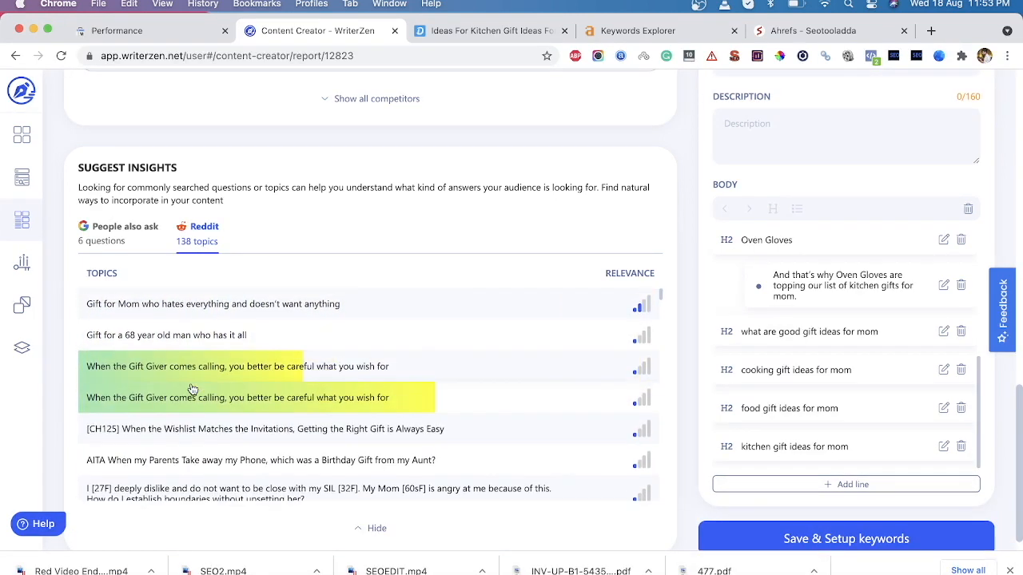
scroll(65, 387, down, 1)
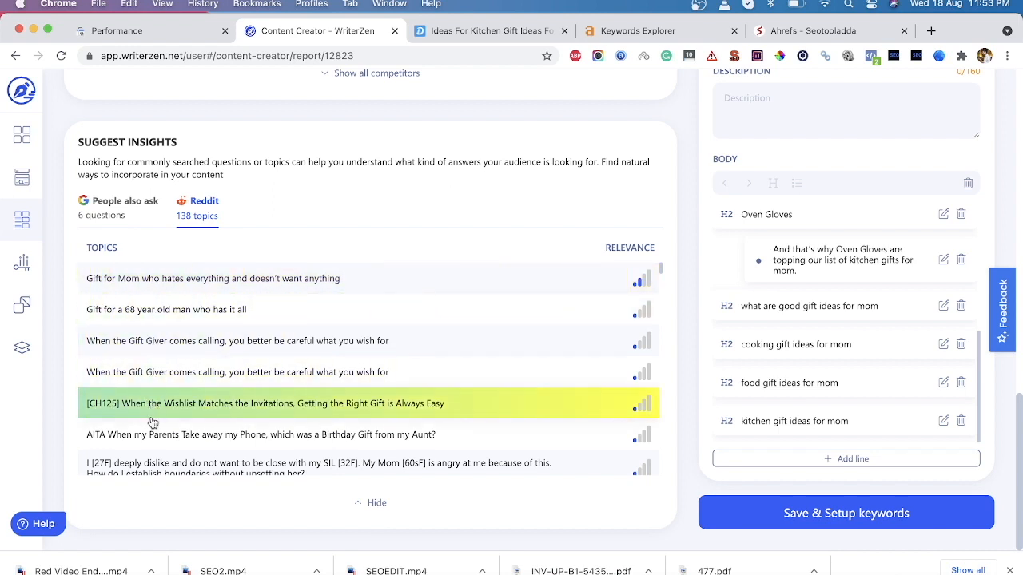
click(141, 305)
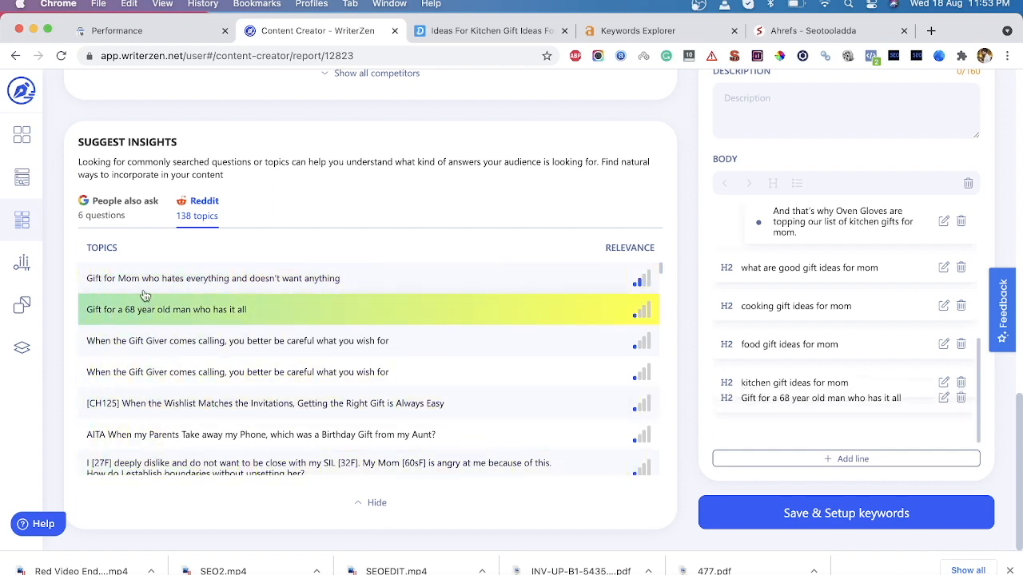
click(144, 280)
scroll(100, 376, down, 5)
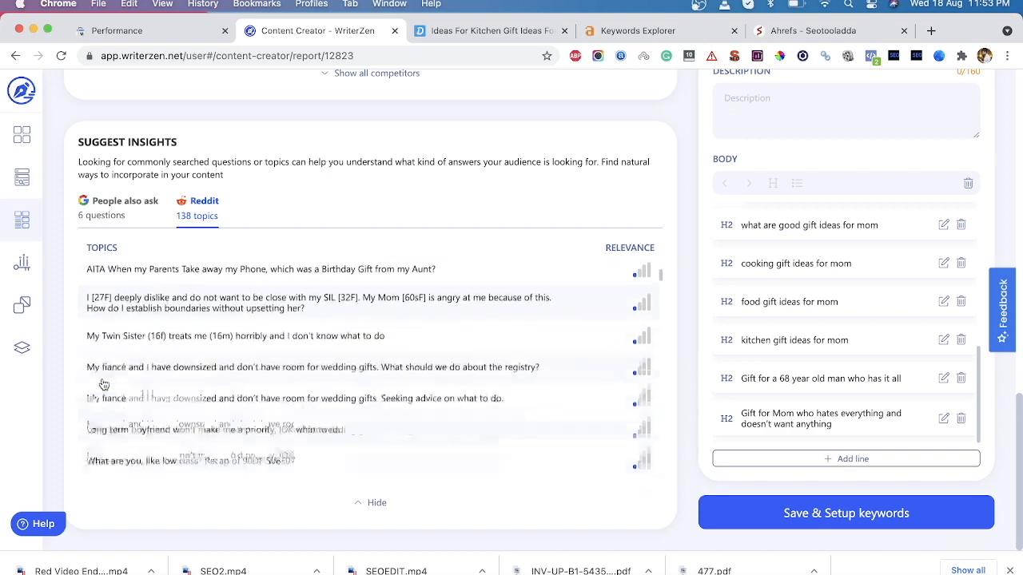
scroll(103, 385, down, 10)
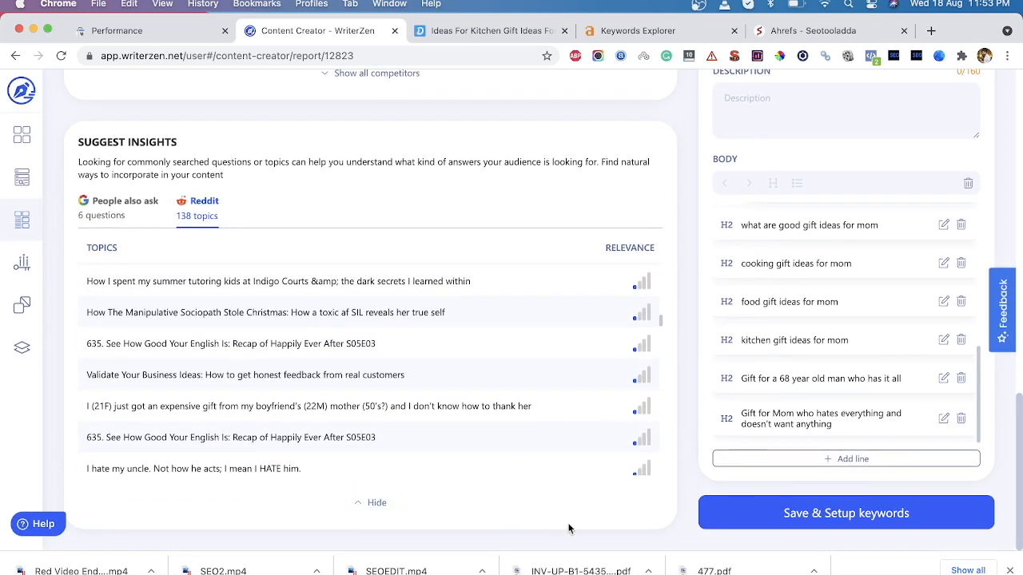
scroll(751, 377, up, 10)
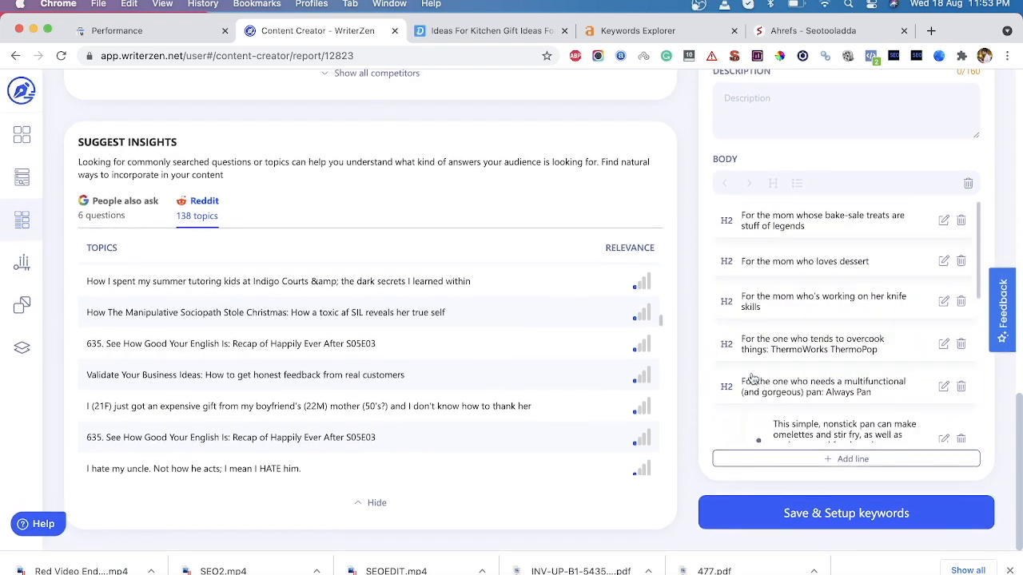
- Set the target word count in the content structure to 2566 words
scroll(751, 374, up, 10)
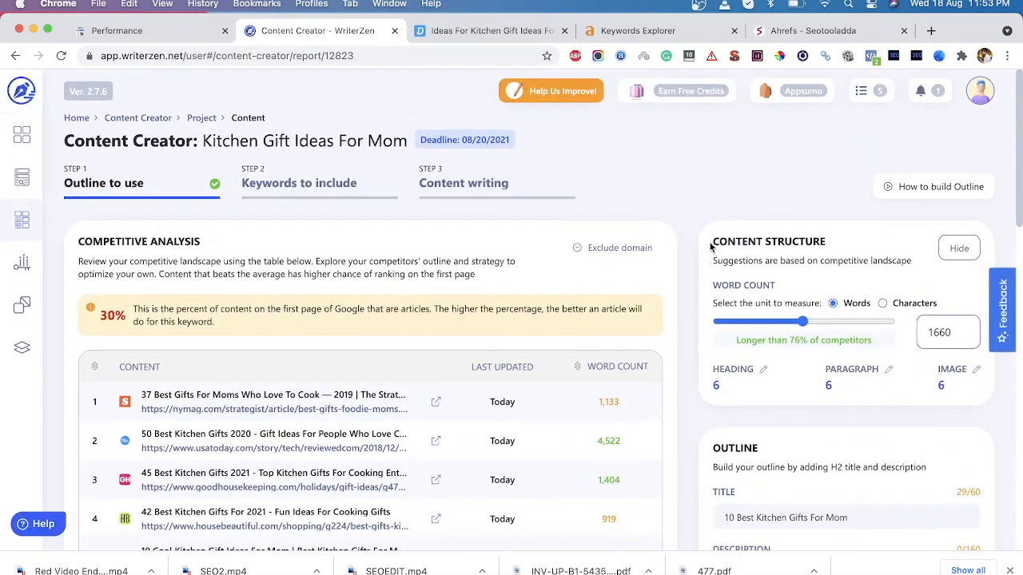
drag(711, 247, 845, 251)
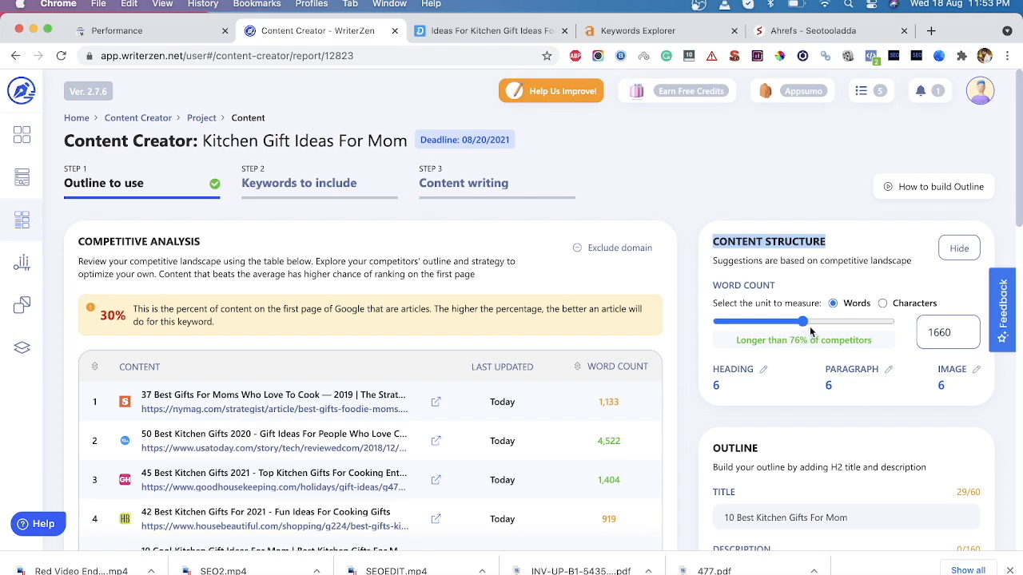
scroll(731, 356, down, 2)
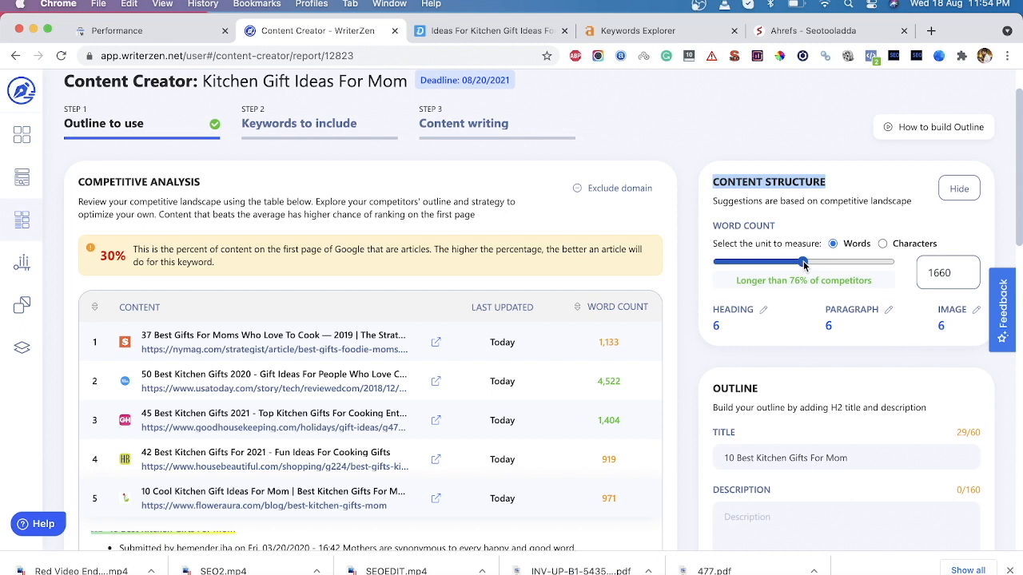
drag(804, 265, 855, 263)
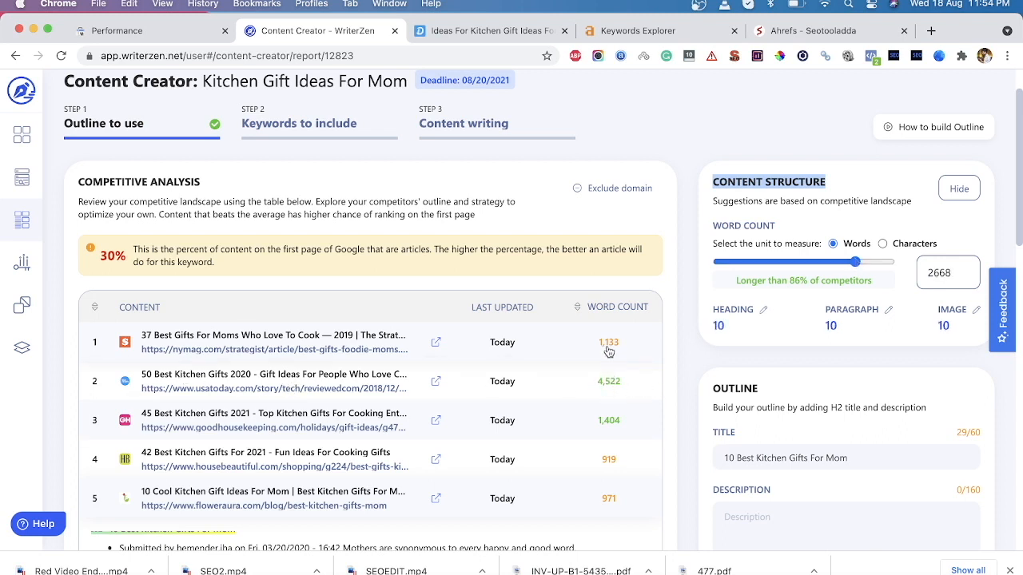
drag(855, 271, 852, 269)
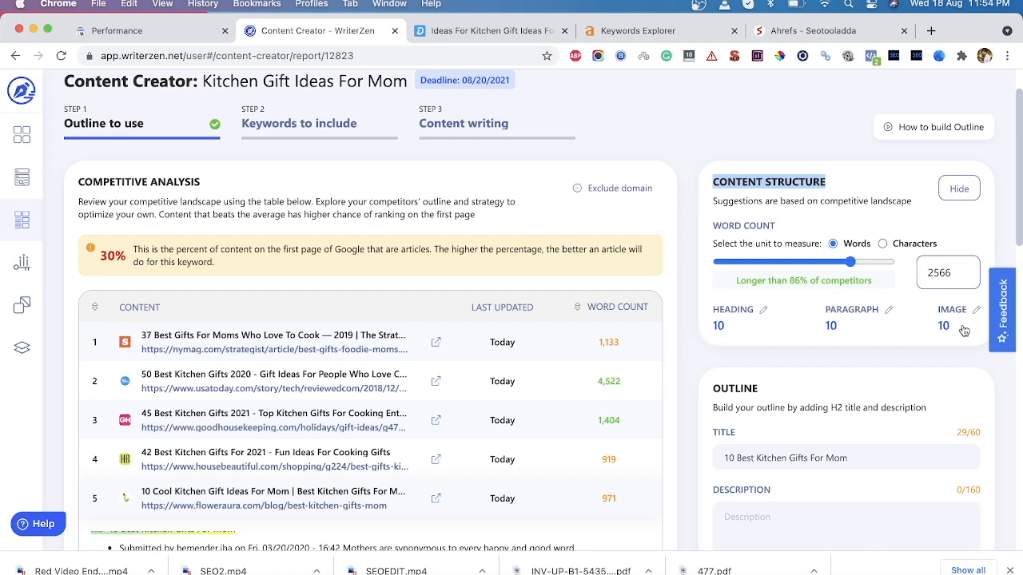
- Set the content structure's heading count to 15 and save the outline to proceed to keyword setup
scroll(964, 330, down, 3)
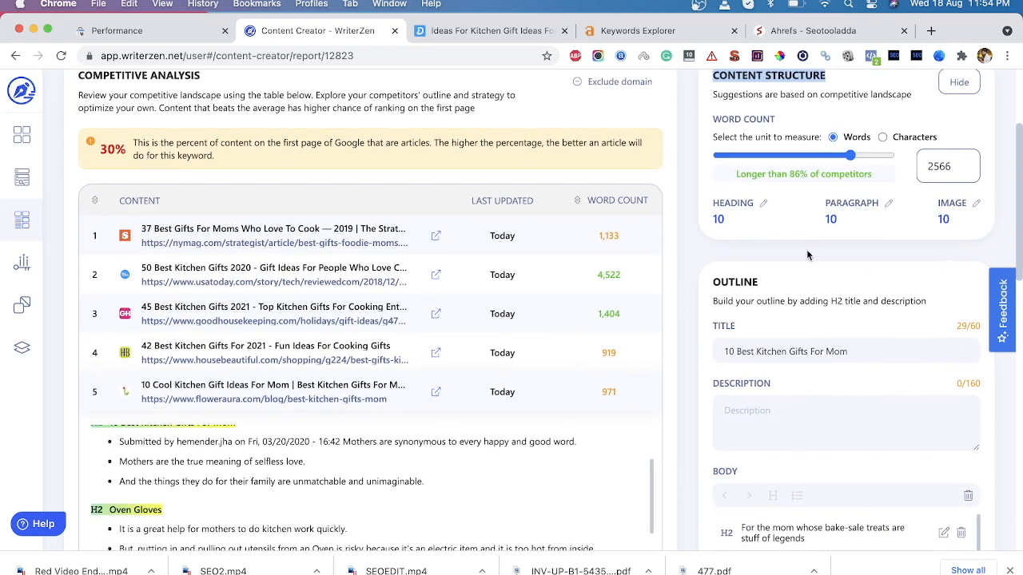
click(764, 205)
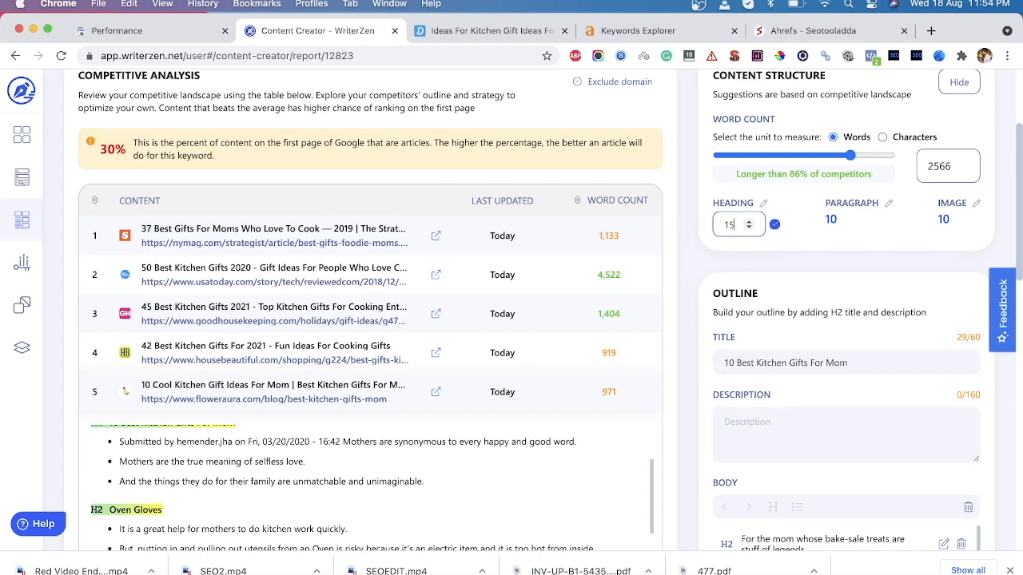
scroll(696, 253, down, 2)
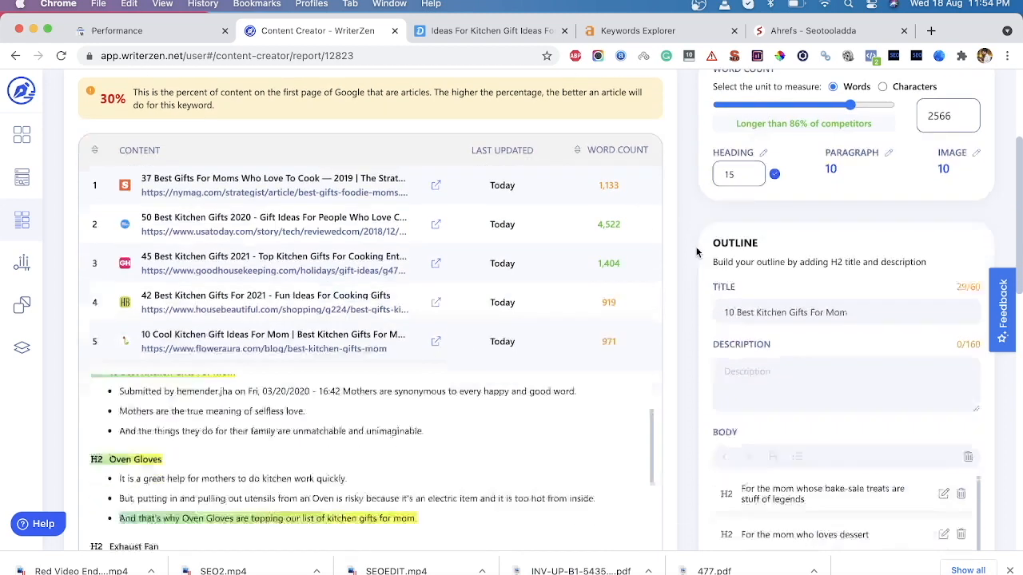
click(774, 139)
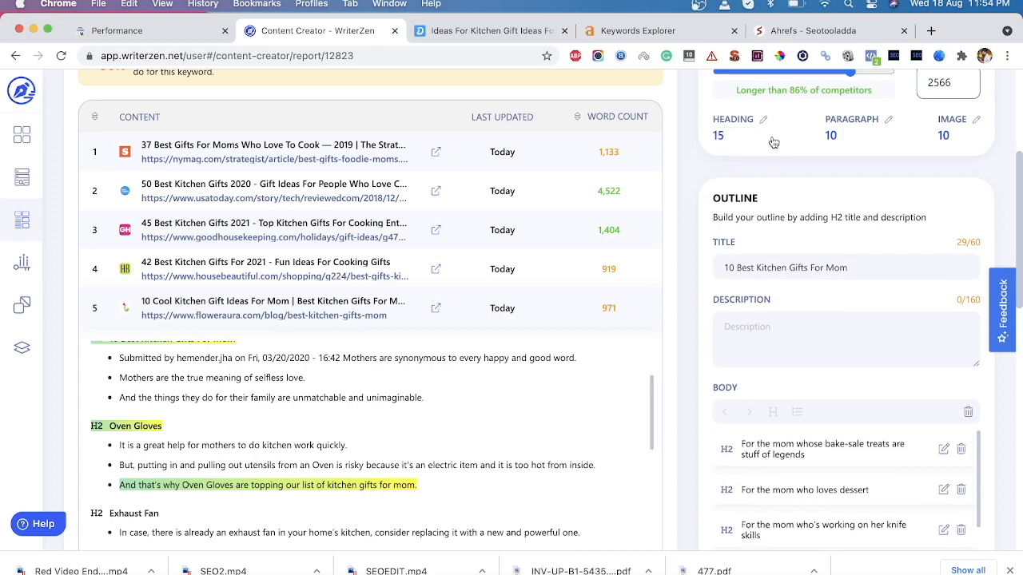
scroll(701, 278, down, 5)
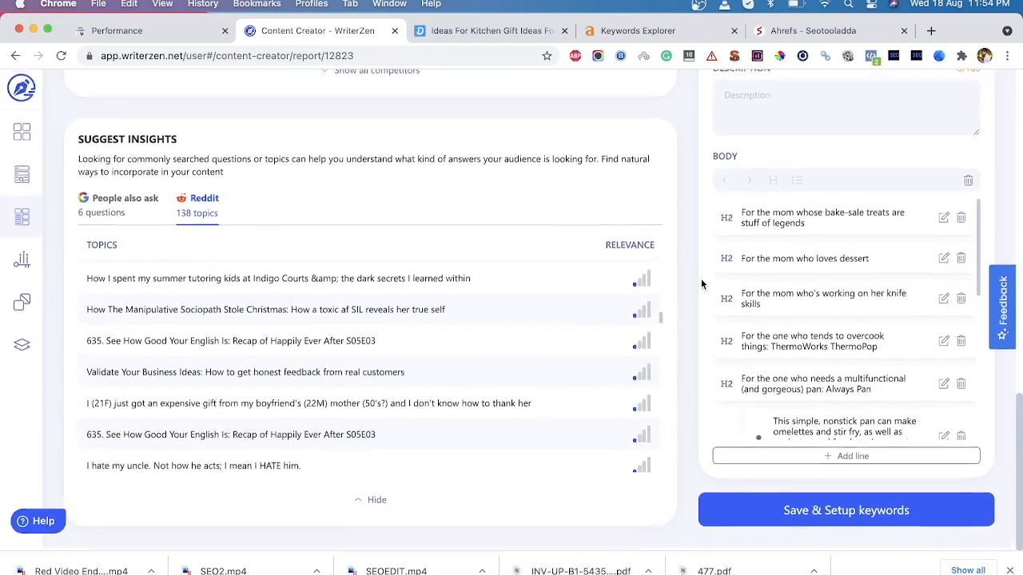
click(802, 516)
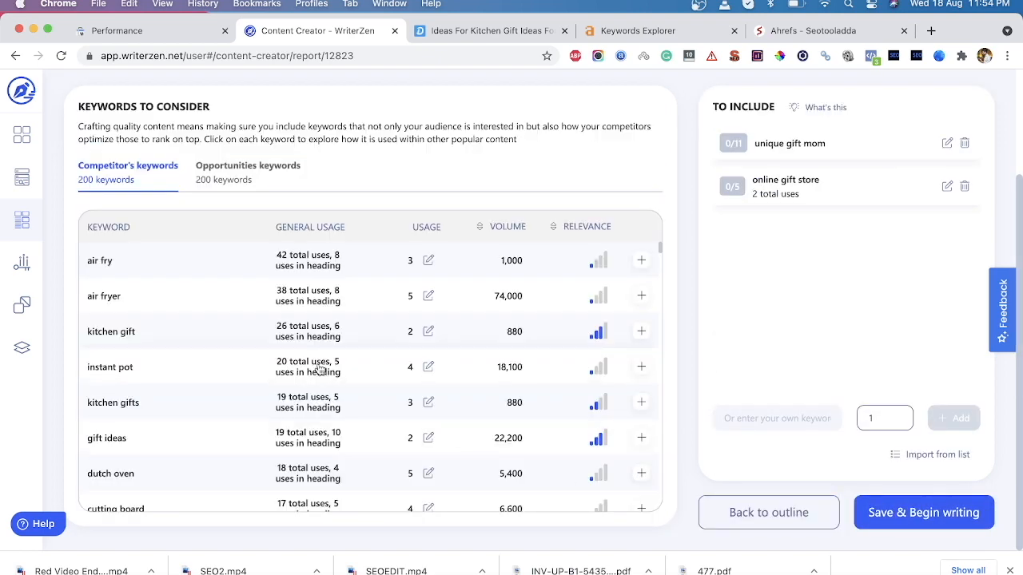
- Examine the competitor's keywords with their usage, volume and relevance, and view the opportunities keywords
scroll(318, 369, up, 3)
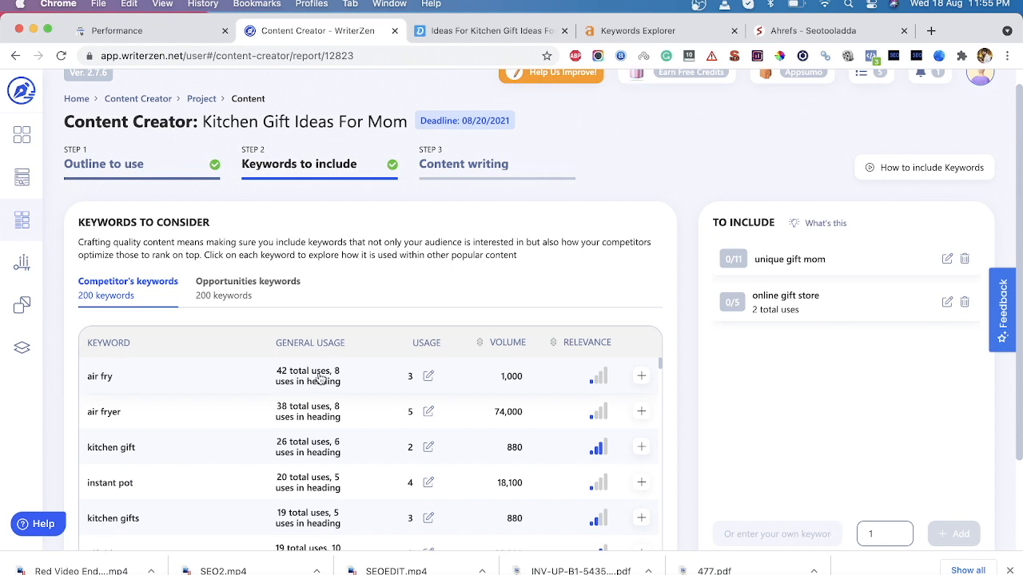
scroll(320, 423, down, 1)
scroll(320, 422, up, 1)
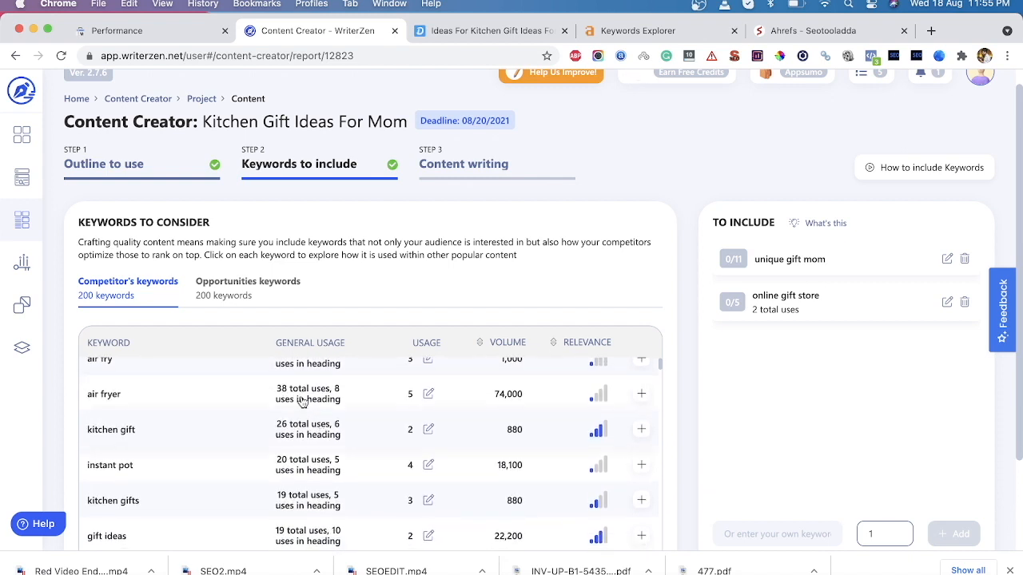
scroll(179, 430, down, 3)
scroll(179, 430, down, 4)
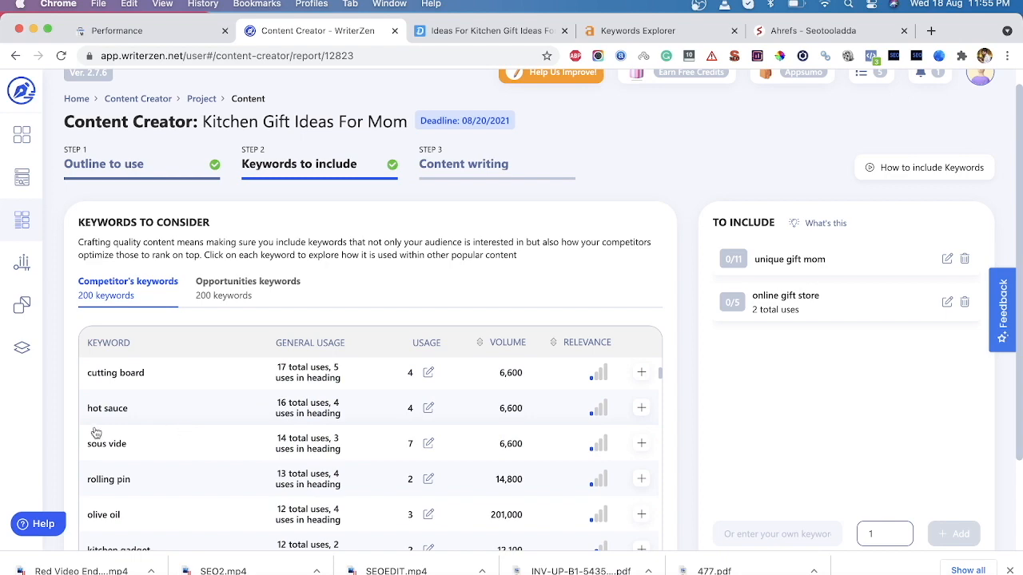
scroll(64, 434, down, 3)
triple_click(114, 301)
scroll(114, 301, up, 1)
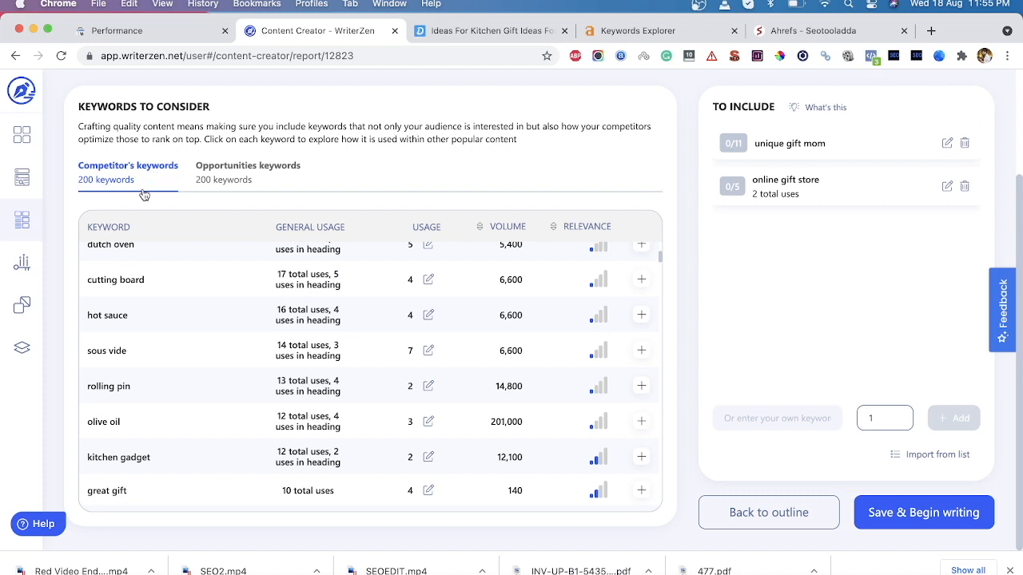
scroll(131, 324, up, 6)
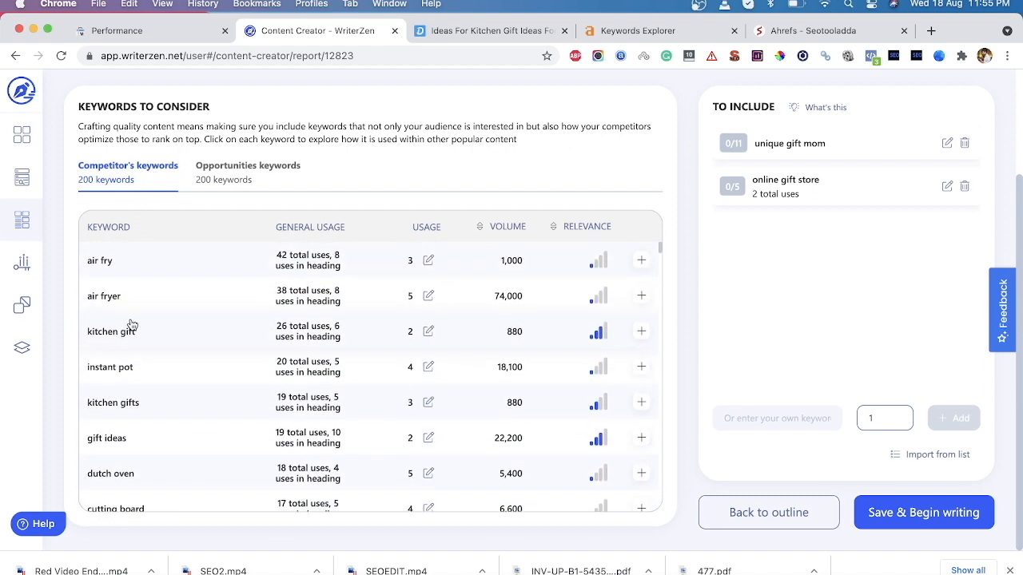
click(252, 181)
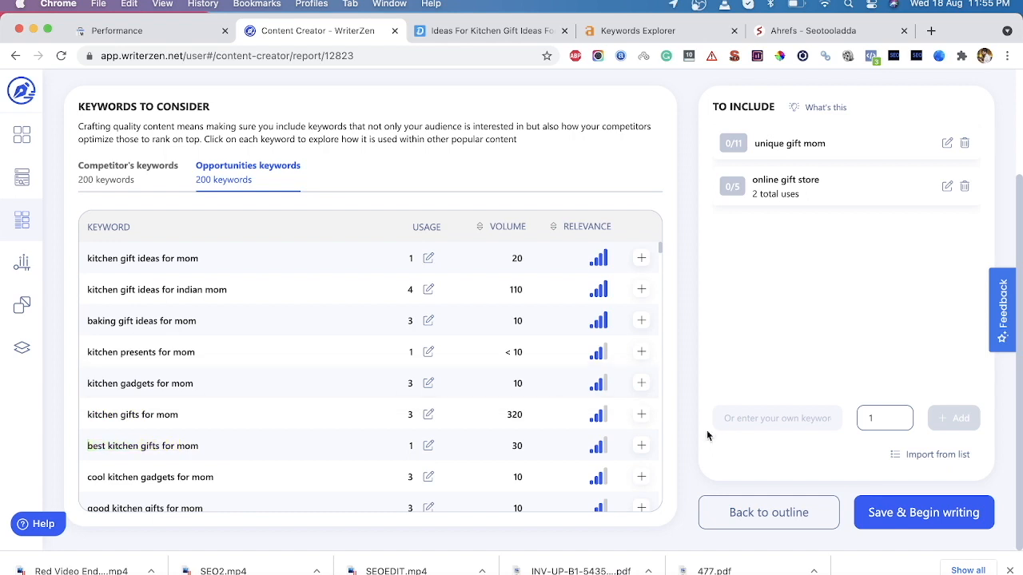
- Import the saved keyword list "Gift ideas for mom" into the keywords to include
click(920, 457)
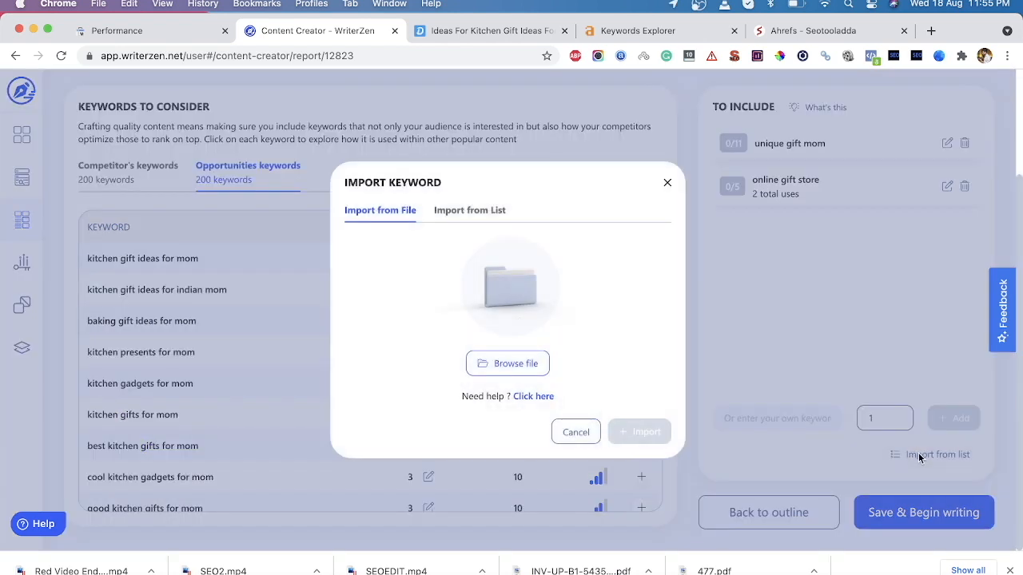
click(474, 211)
click(351, 269)
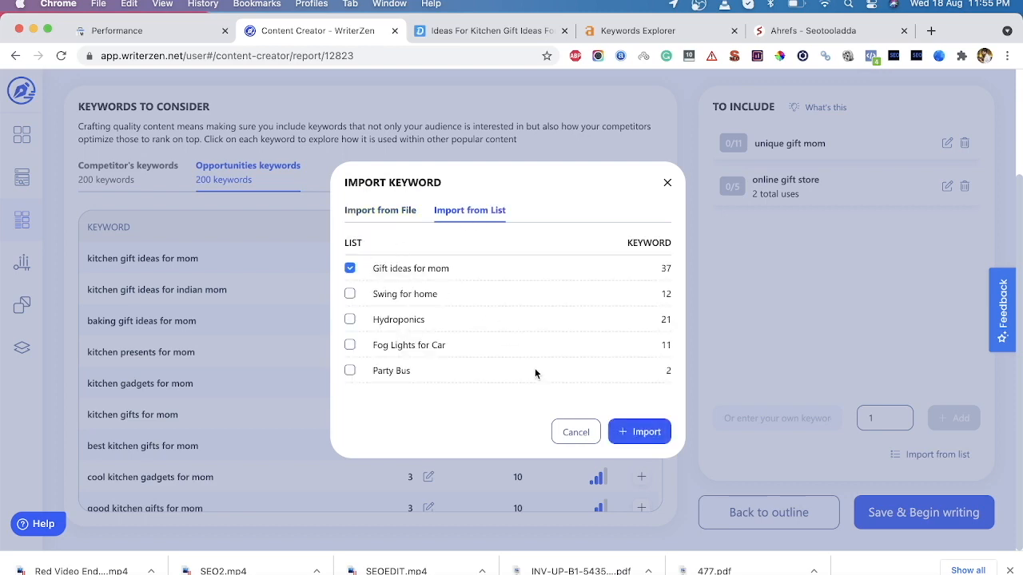
click(636, 439)
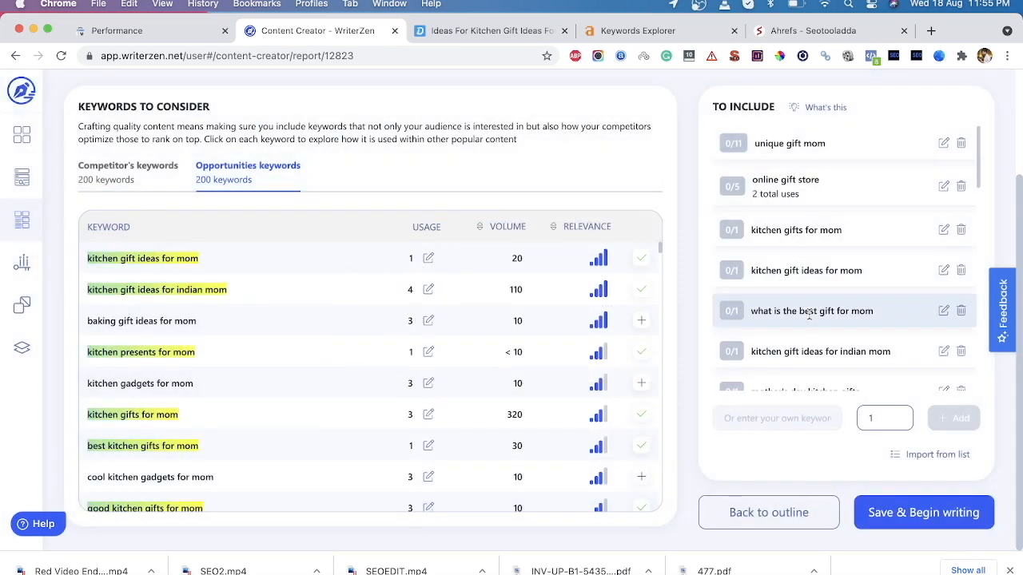
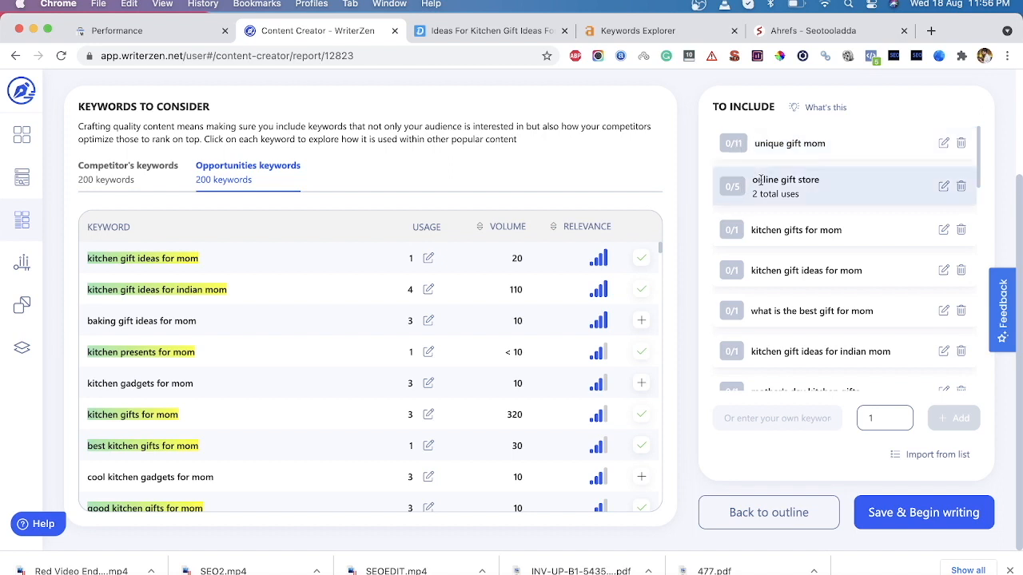
- Set the target number of uses for the included keyword "unique gift mom" to 8
drag(752, 180, 822, 180)
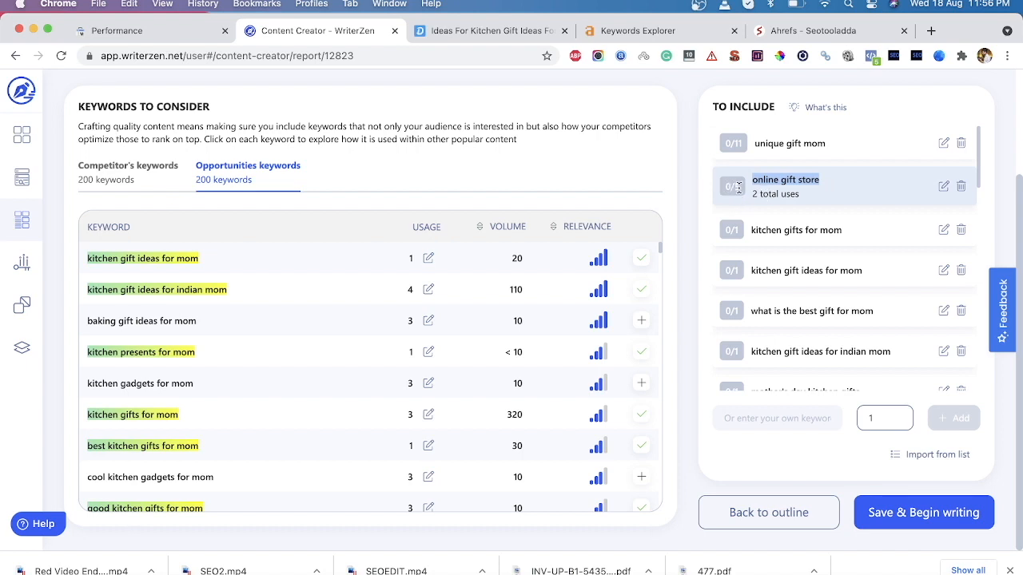
click(783, 178)
click(944, 146)
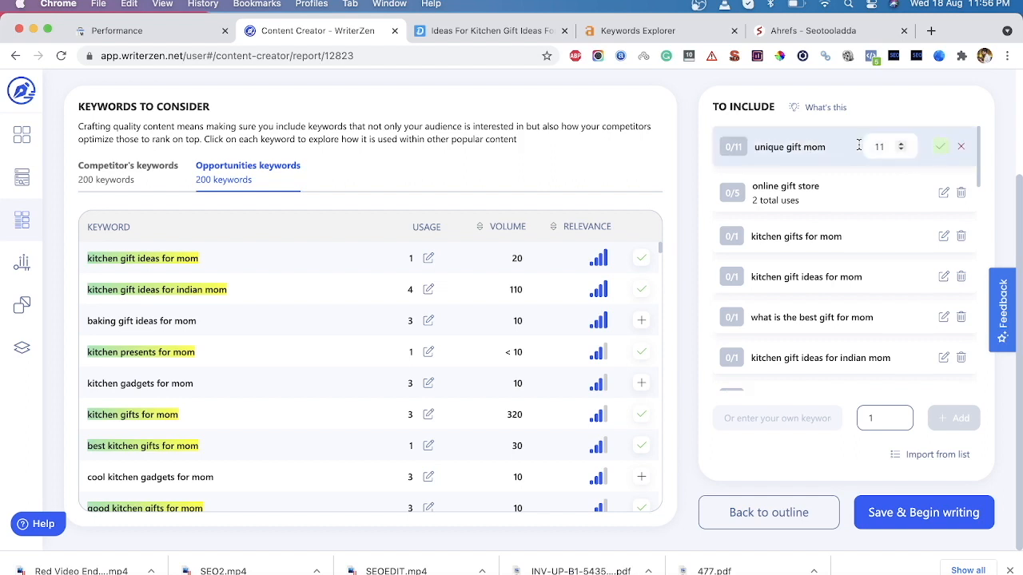
click(894, 148)
click(900, 152)
click(901, 151)
click(901, 152)
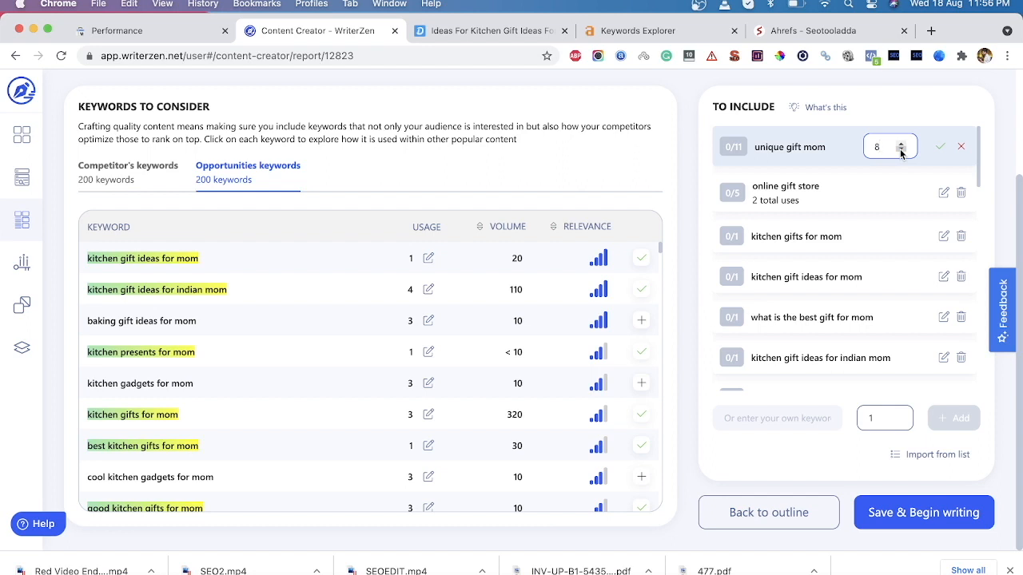
click(939, 148)
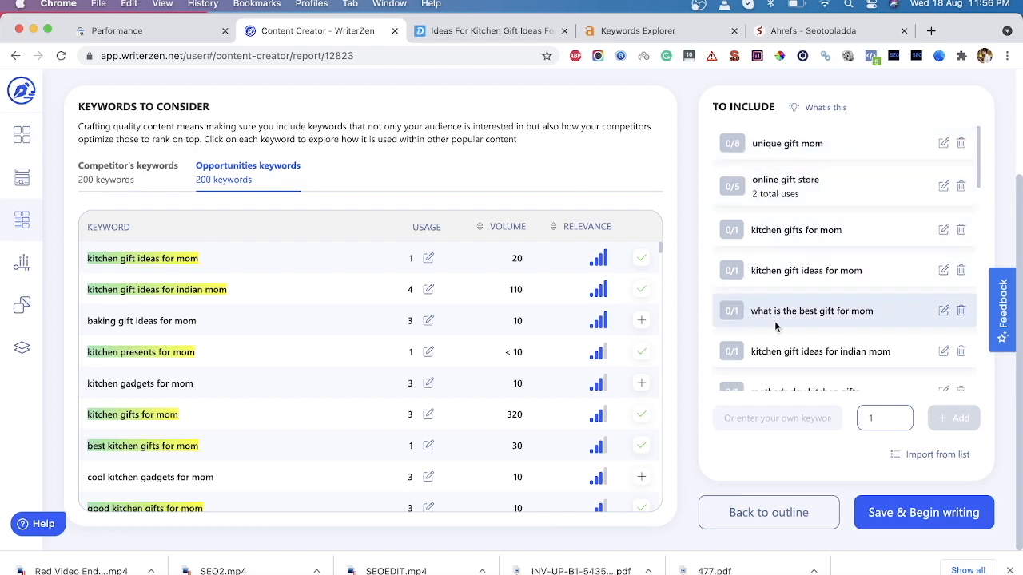
- Set the target uses of "what is the best gift for mom" to 3 and edit the target for "best kitchen gifts for mom"
click(944, 311)
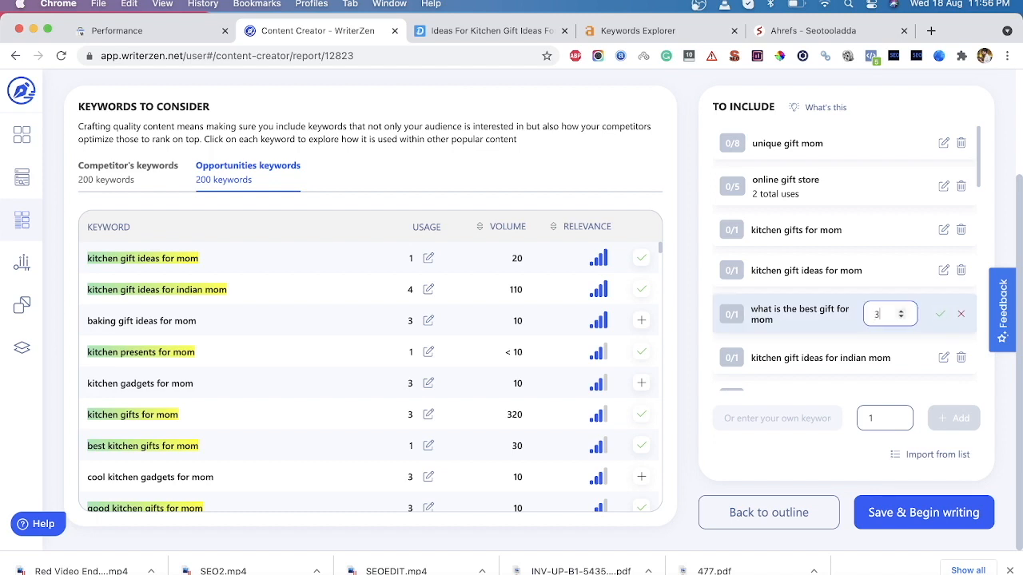
click(940, 314)
scroll(941, 319, down, 3)
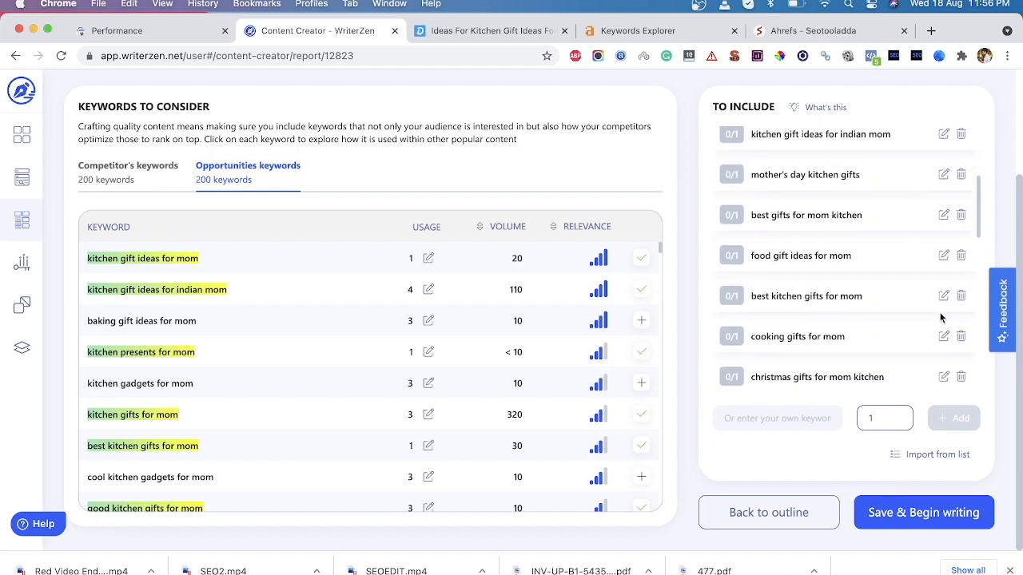
click(944, 296)
key(BackSpace)
click(940, 299)
- Set the target number of uses for the included keyword "kitchen appliance gifts for mom" to 4
scroll(838, 333, down, 5)
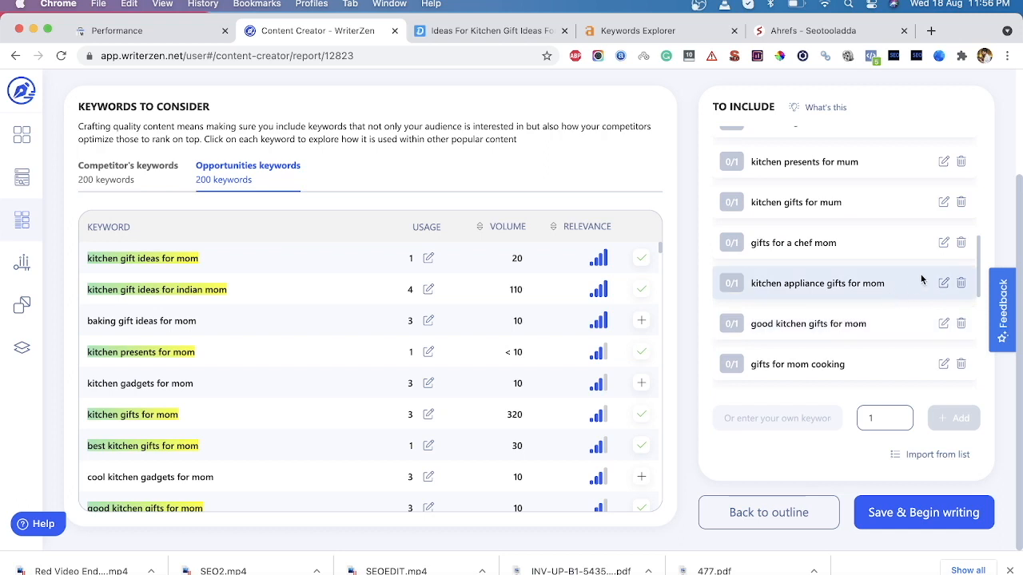
click(944, 284)
click(902, 284)
click(901, 284)
click(902, 283)
click(941, 287)
- Set the target number of uses for the included keyword "cooking gifts for mum" to 3
scroll(826, 352, down, 2)
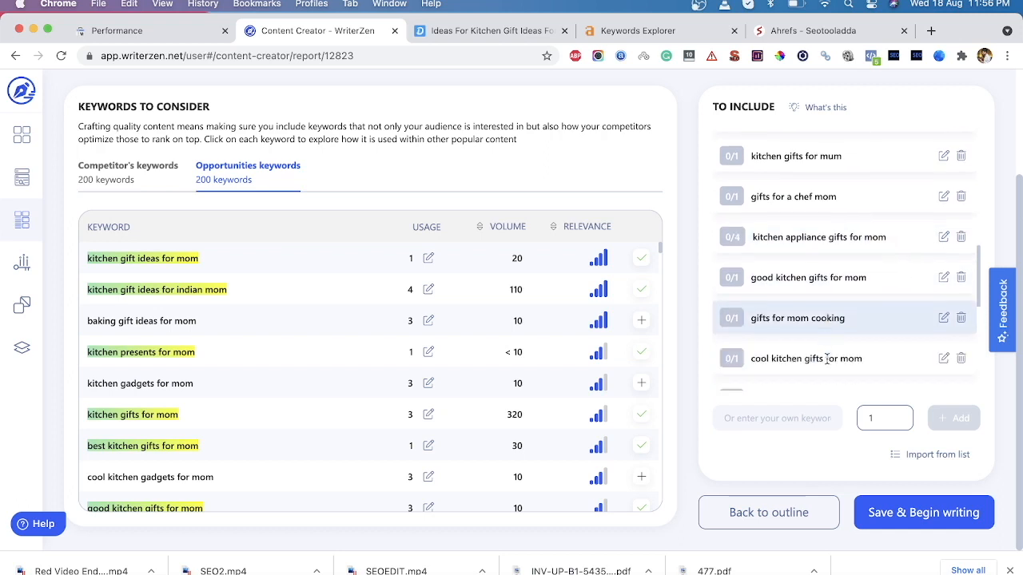
scroll(828, 359, down, 2)
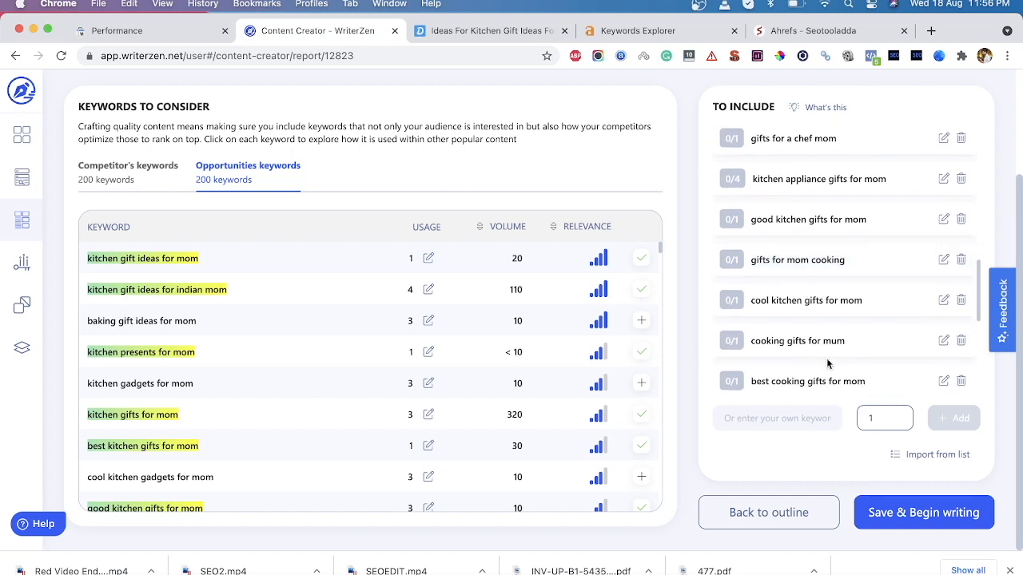
click(941, 342)
click(902, 340)
click(902, 340)
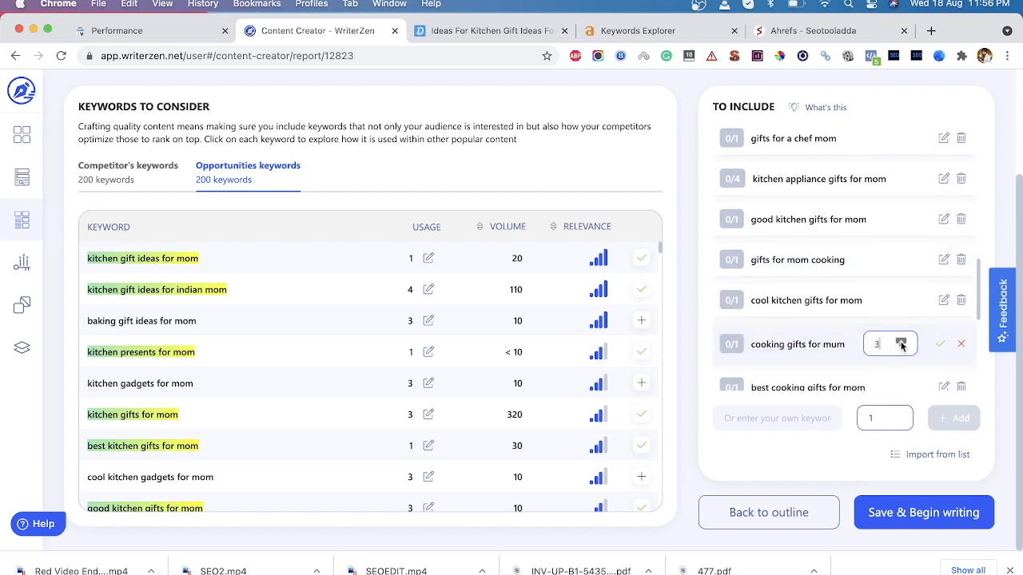
click(942, 348)
- Set the target number of uses for the included keyword "45 Best Kitchen Gifts 2021" to 3
scroll(804, 361, down, 6)
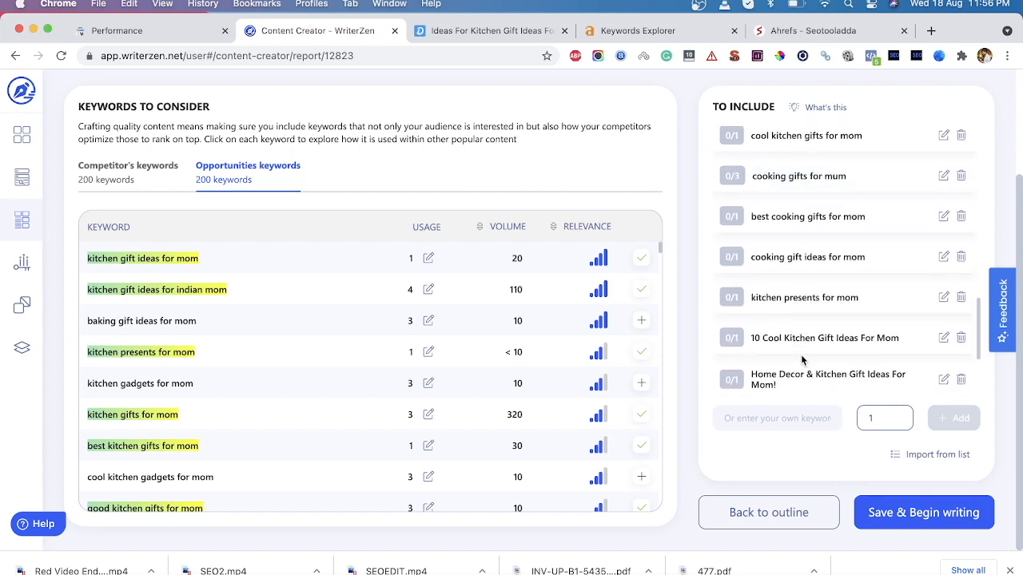
click(944, 326)
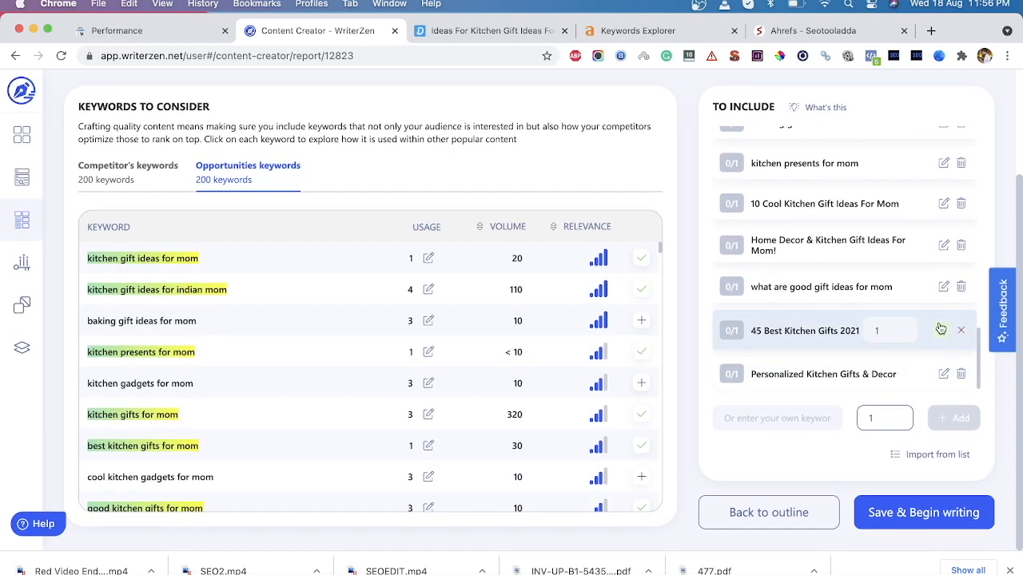
click(900, 329)
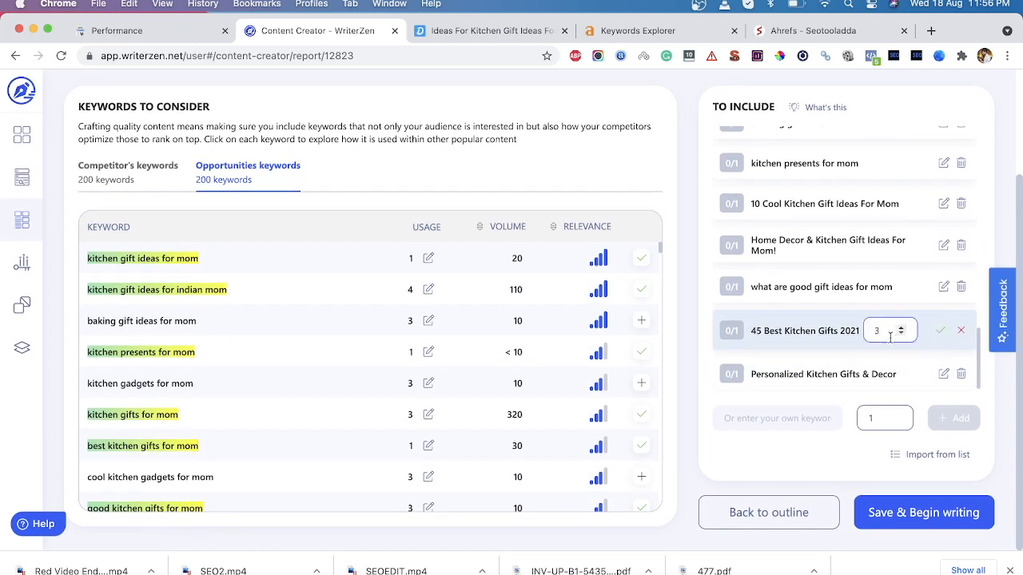
click(941, 330)
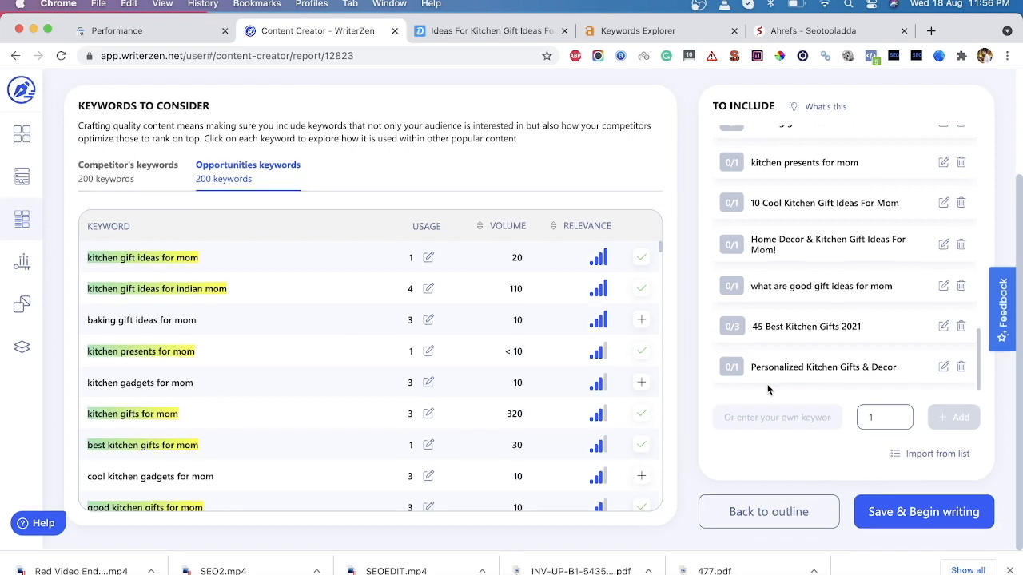
- Save the keywords to include and proceed to the content writing stage
scroll(512, 422, down, 10)
scroll(512, 421, down, 5)
scroll(514, 422, up, 10)
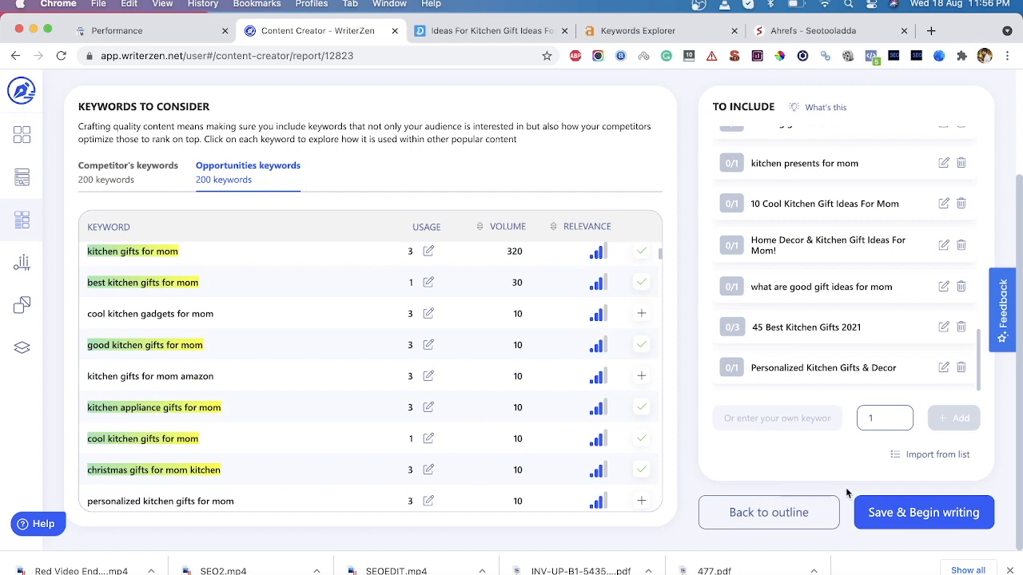
click(898, 518)
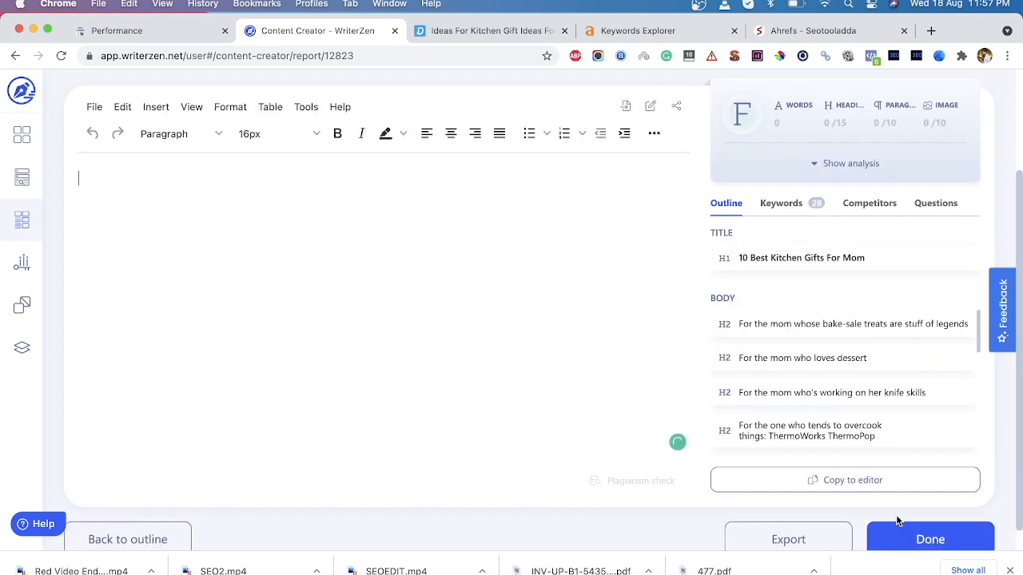
scroll(899, 522, up, 2)
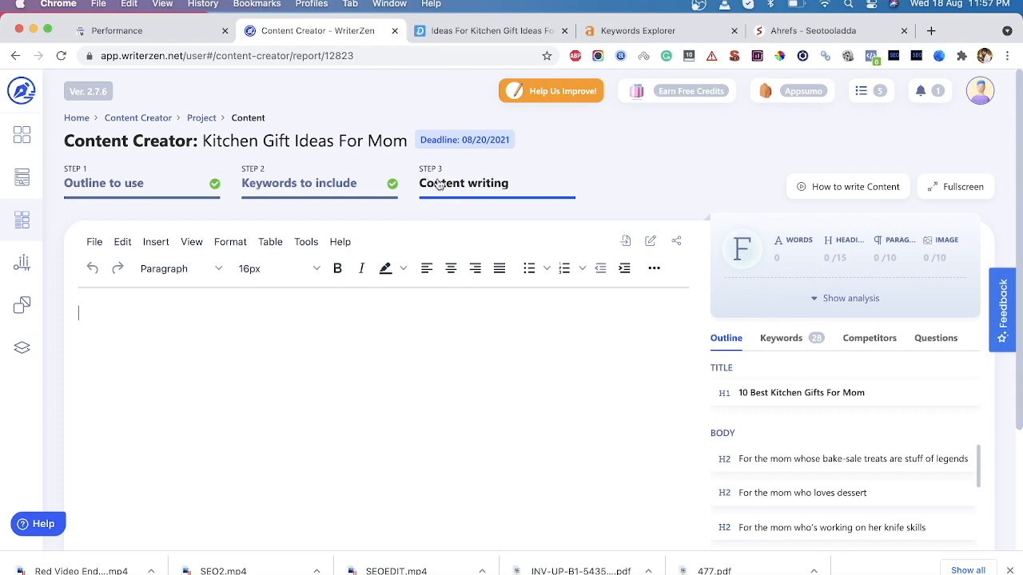
scroll(476, 391, down, 1)
scroll(475, 391, up, 1)
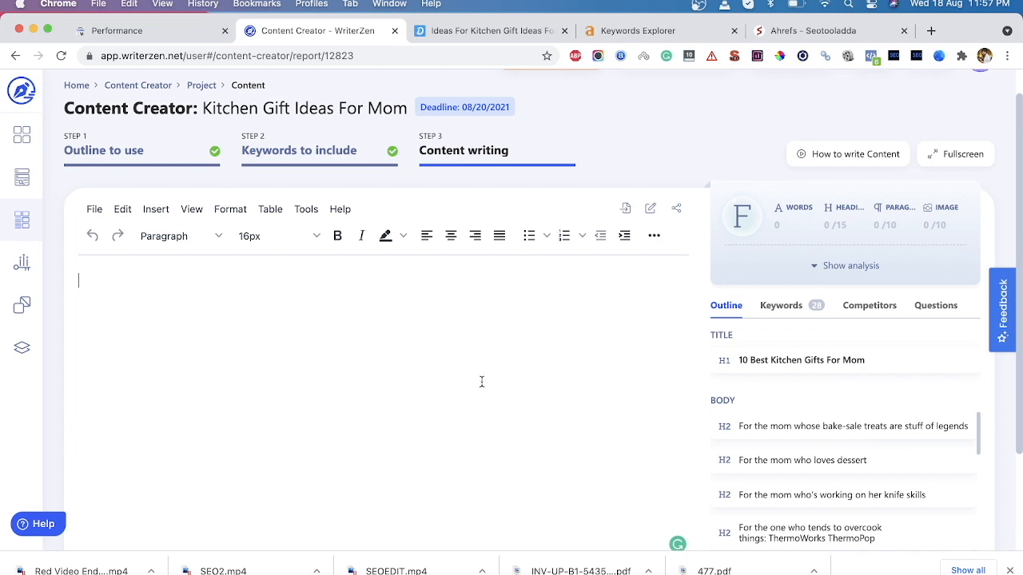
- Open the share link settings for the content and enable the plagiarism check for the writer
click(678, 210)
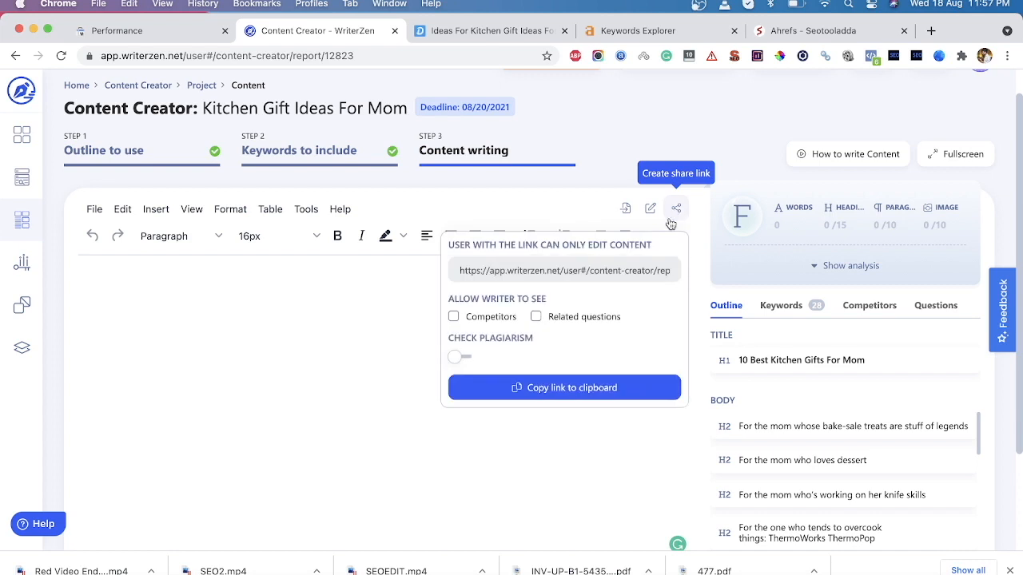
click(590, 276)
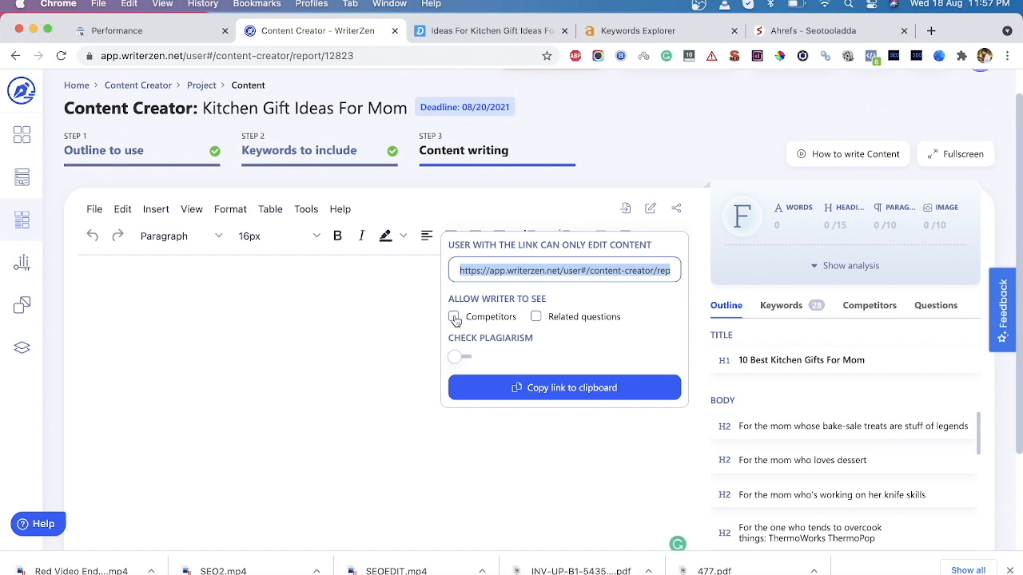
click(462, 359)
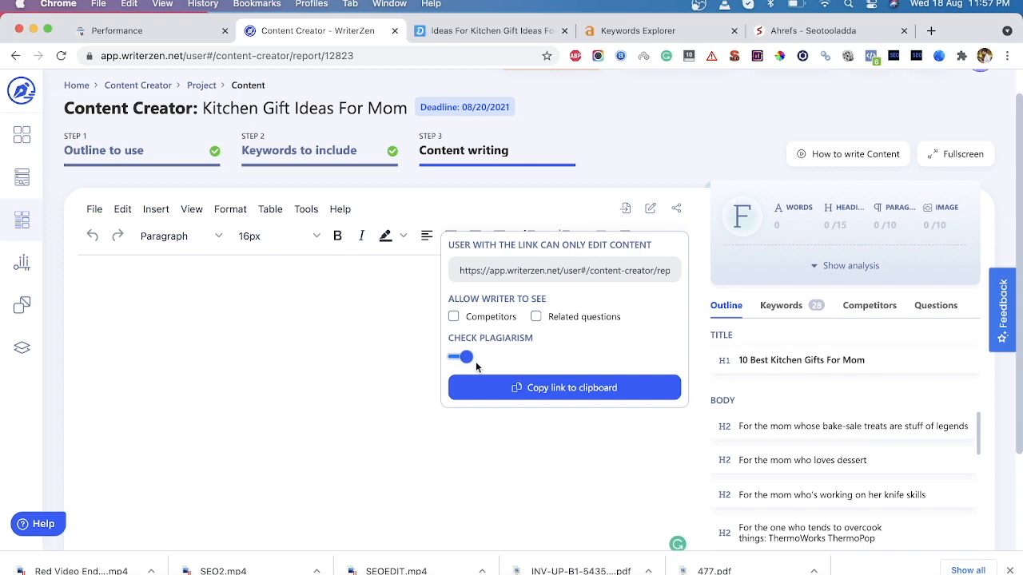
scroll(372, 424, down, 3)
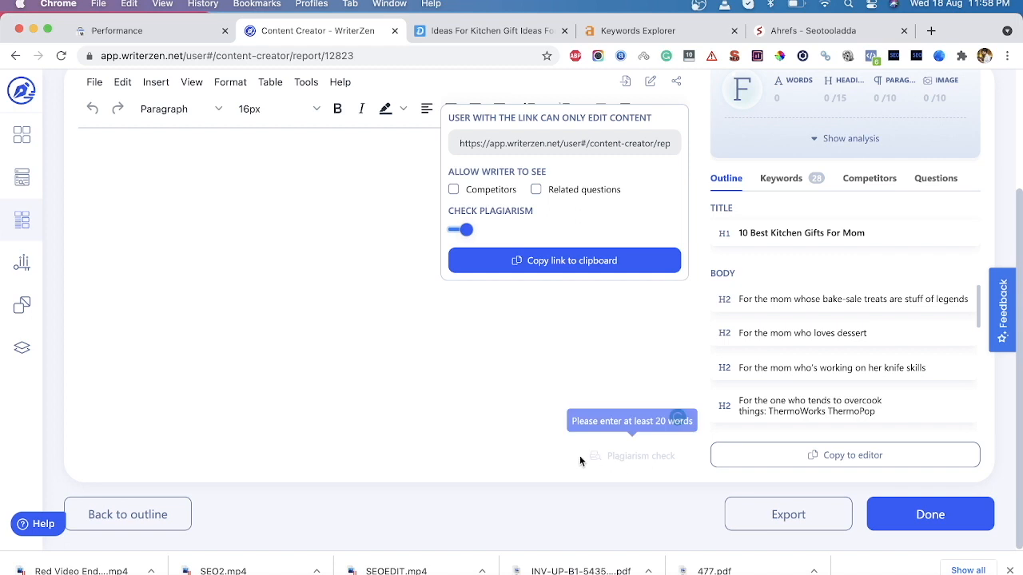
scroll(490, 410, up, 1)
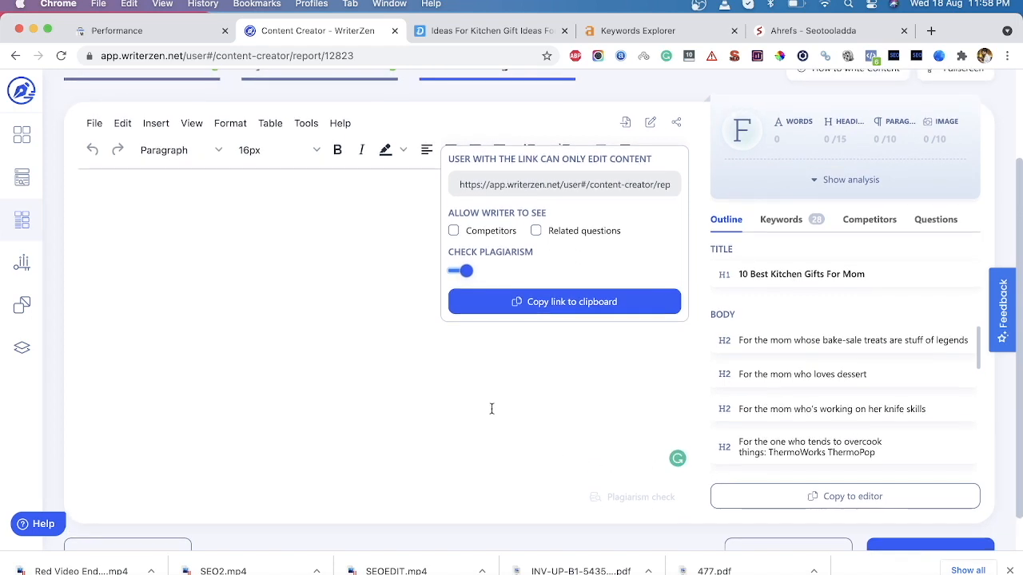
- Allow the writer to see competitors and related questions, and copy the share link to the clipboard
click(453, 232)
click(537, 231)
click(535, 306)
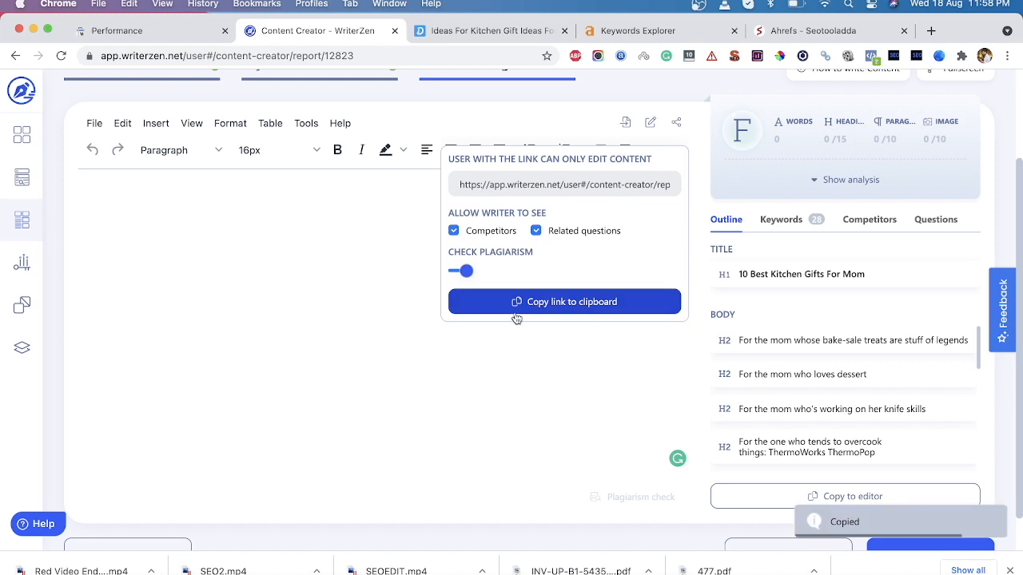
click(338, 429)
- Copy the outline title "10 Best Kitchen Gifts For Mom" into the empty content editor
scroll(356, 375, up, 1)
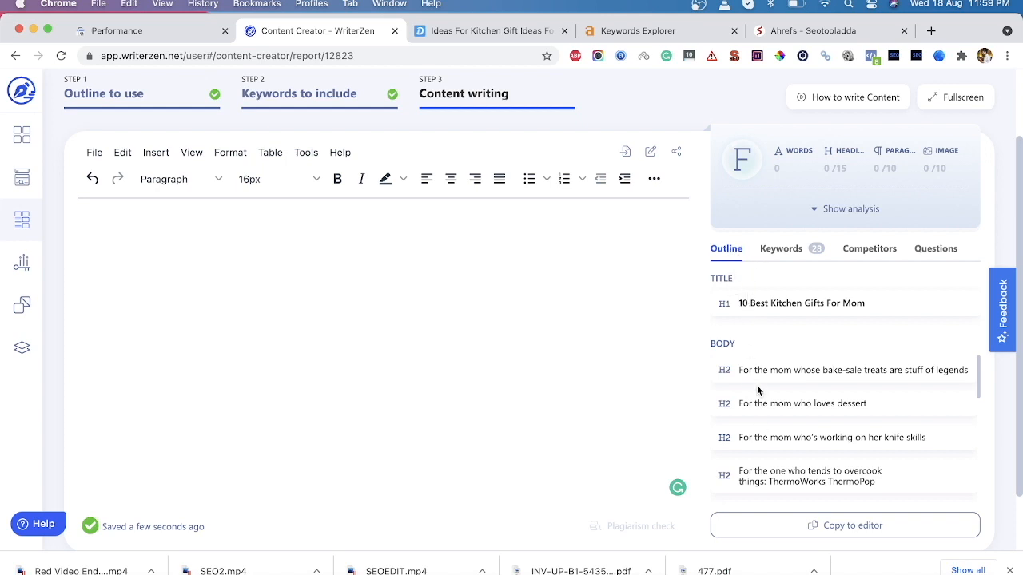
scroll(758, 390, down, 5)
scroll(757, 390, up, 10)
scroll(757, 385, up, 3)
drag(866, 392, 726, 393)
key(ctrl+c)
click(306, 356)
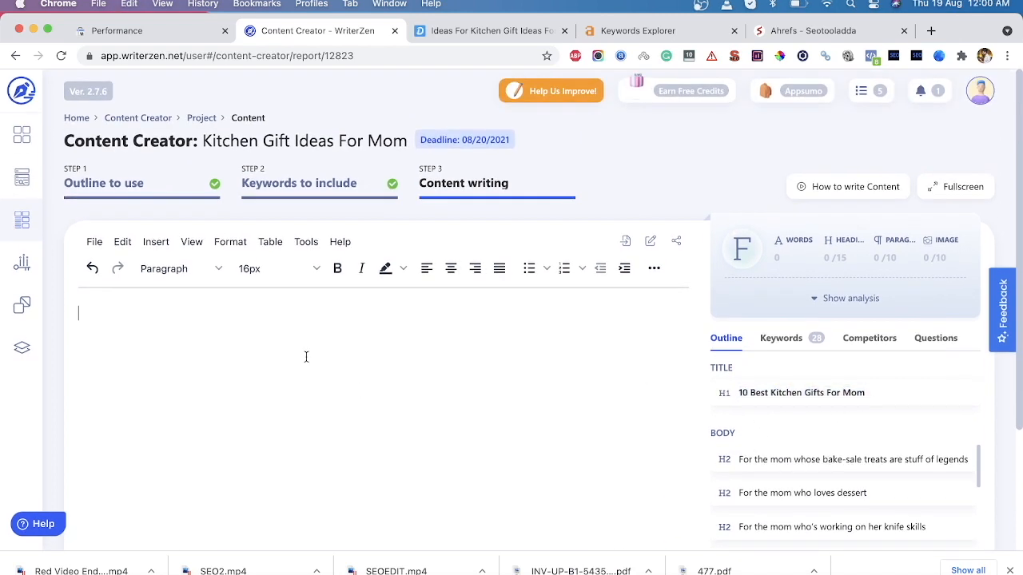
key(ctrl+v)
- Format the title "10 Best Kitchen Gifts For Mom" as Heading 1 and start a new paragraph below it
drag(258, 333, 75, 301)
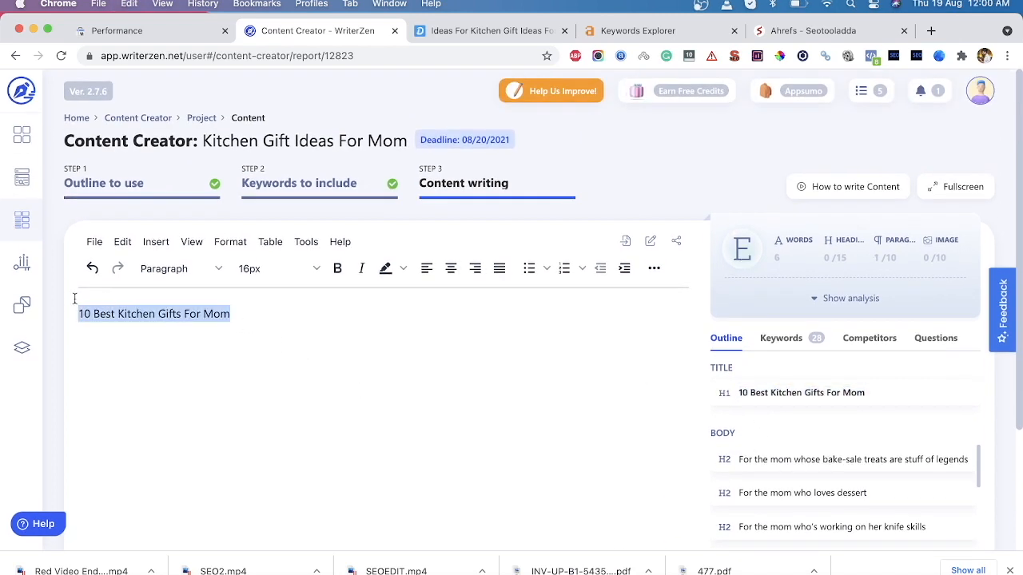
click(205, 269)
click(177, 320)
click(283, 345)
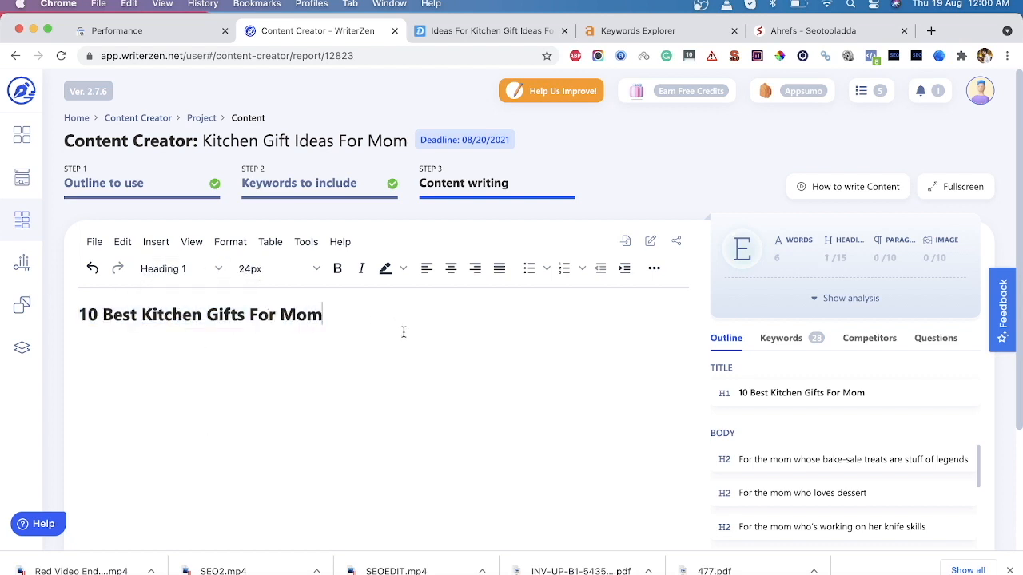
key(Return)
- Check how the title counts toward the keyword usage targets, and examine the ranked competitor articles with their word counts
click(781, 338)
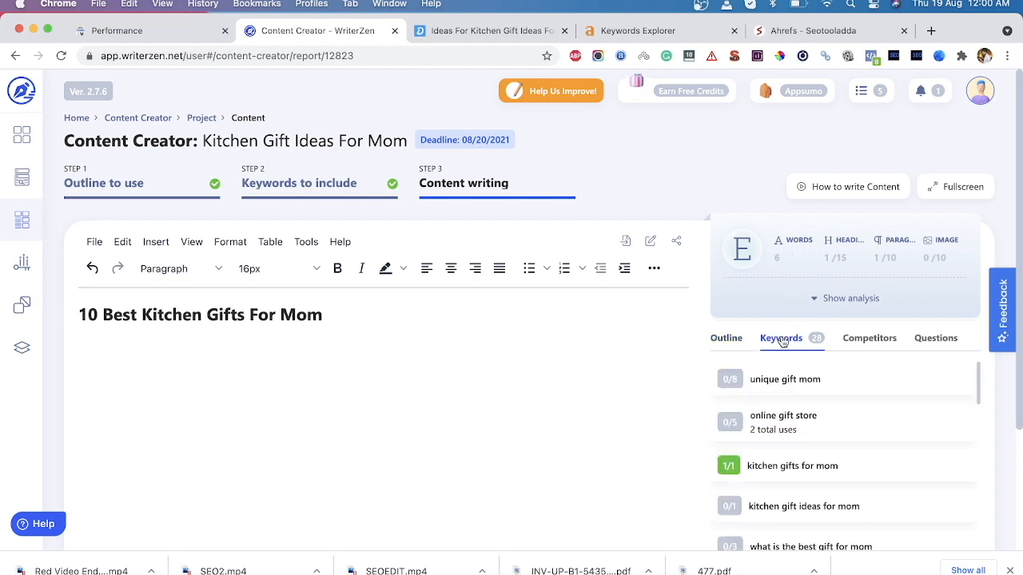
scroll(783, 342, down, 1)
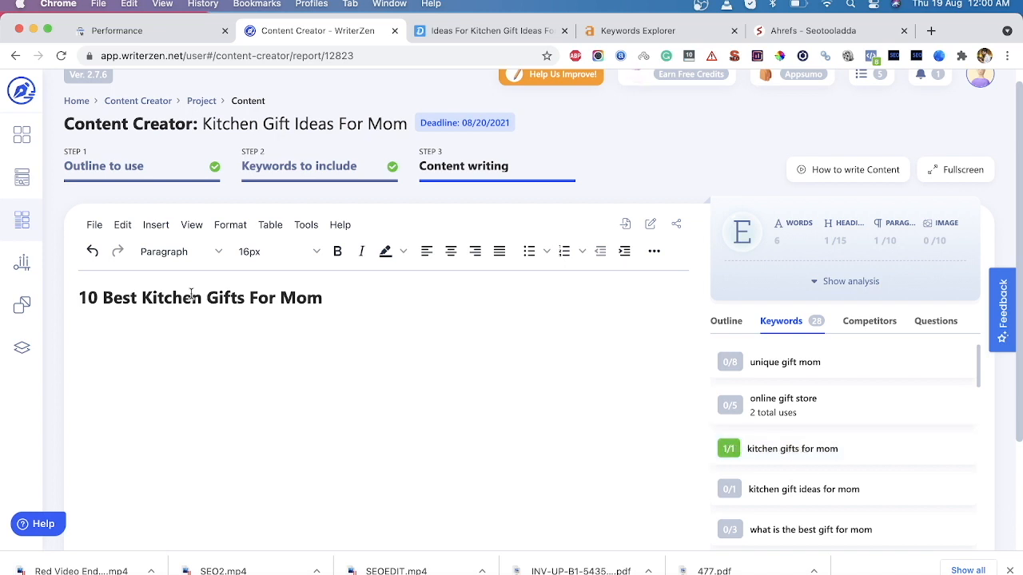
drag(80, 298, 325, 302)
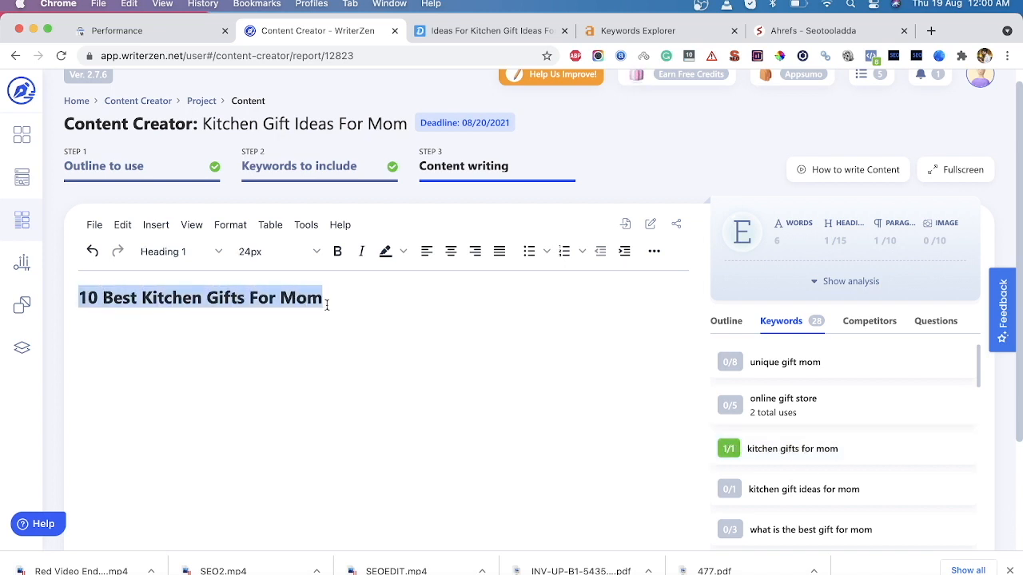
click(575, 404)
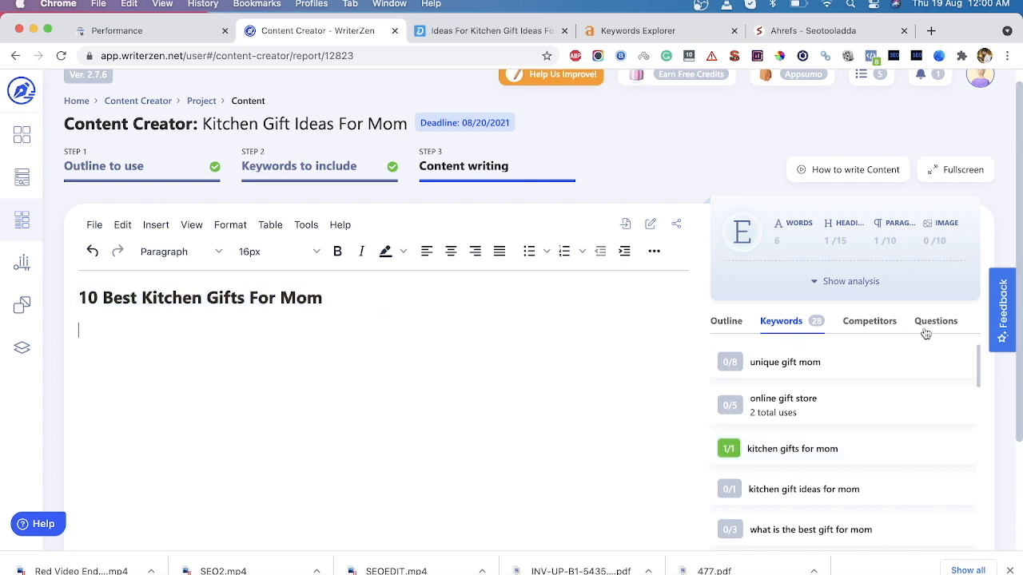
click(868, 326)
scroll(841, 365, down, 10)
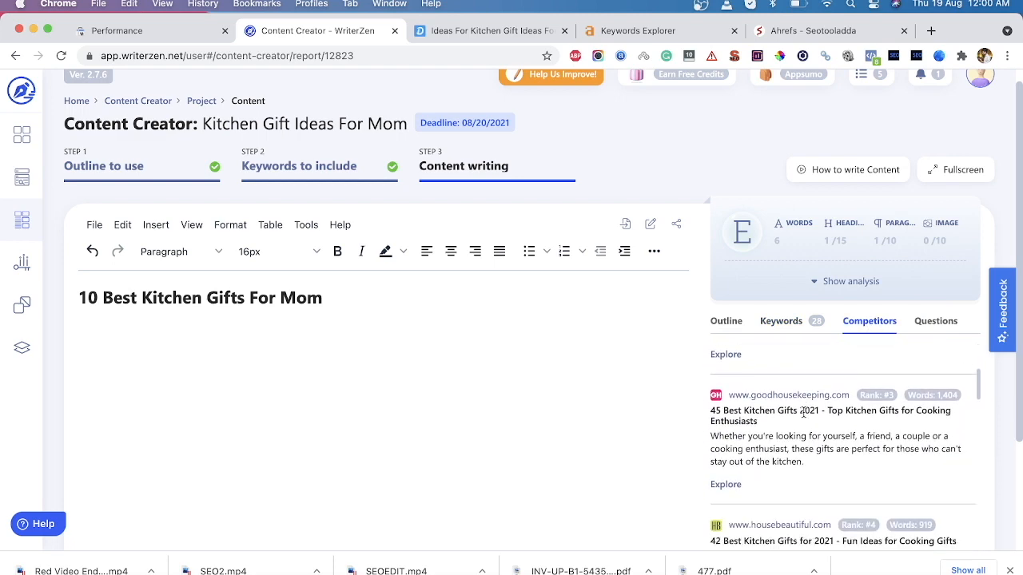
scroll(756, 409, down, 8)
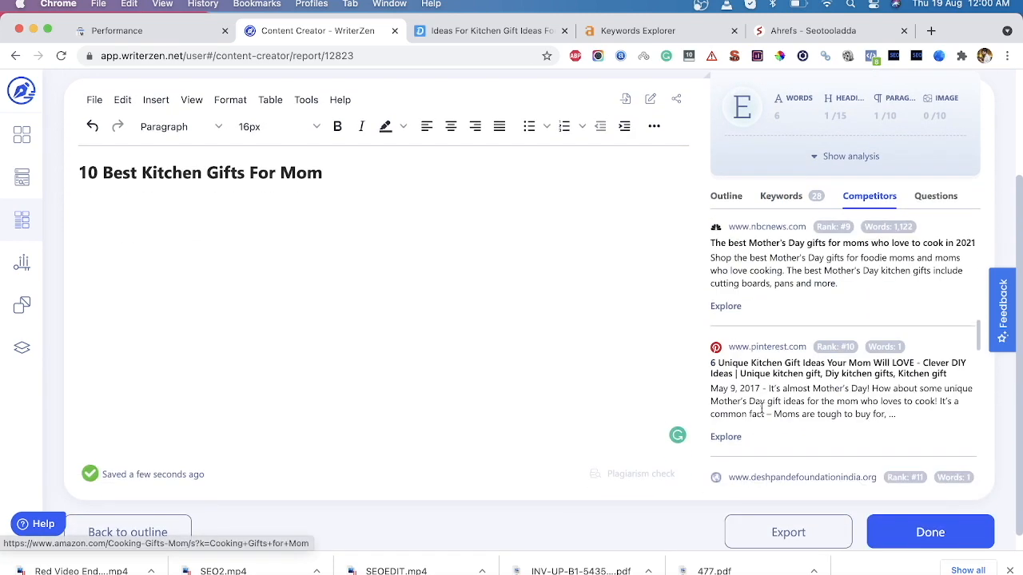
scroll(763, 413, up, 5)
scroll(763, 413, up, 5)
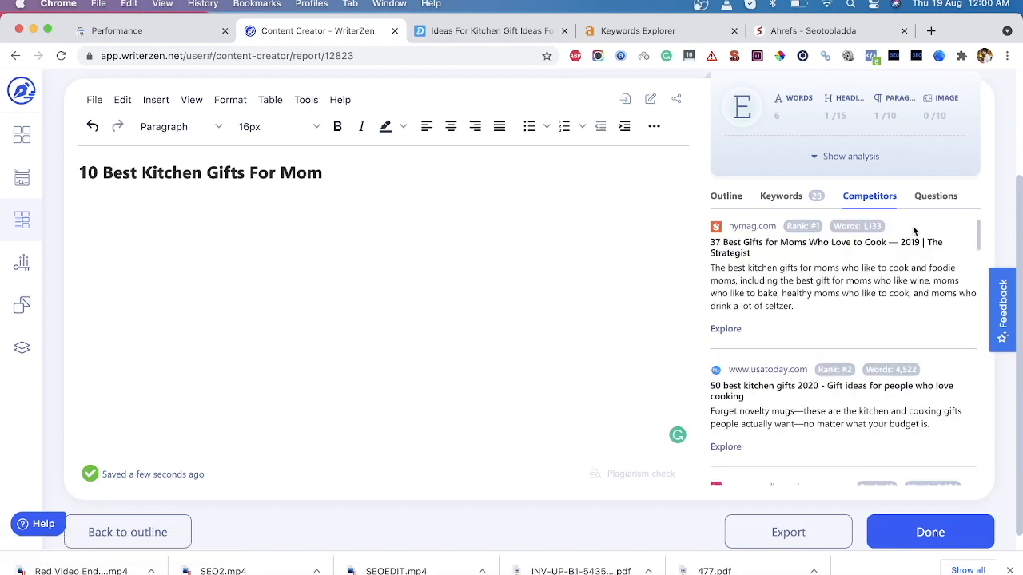
- Insert the People also ask questions "kitchen gift ideas for mom ?", "best kitchen gifts for mom ?" and "what are good gift ideas for mom ?" below the title
click(934, 201)
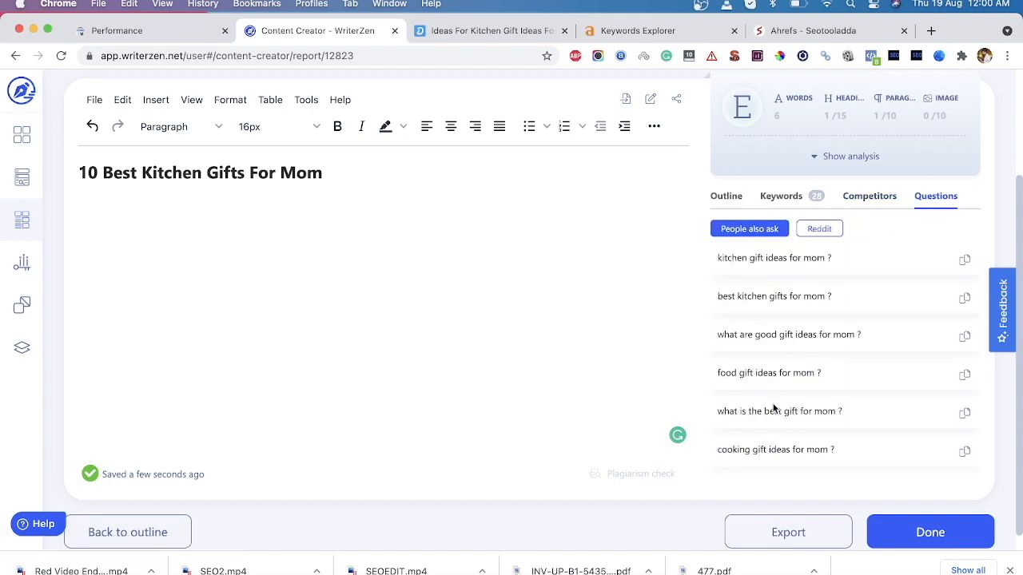
scroll(772, 409, down, 1)
scroll(764, 377, up, 1)
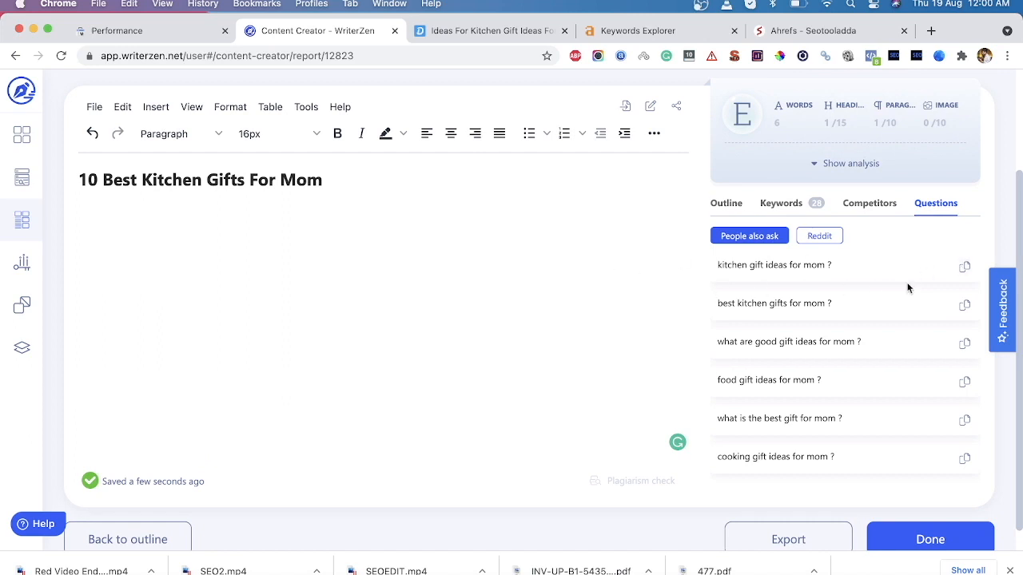
click(965, 267)
click(454, 292)
click(964, 304)
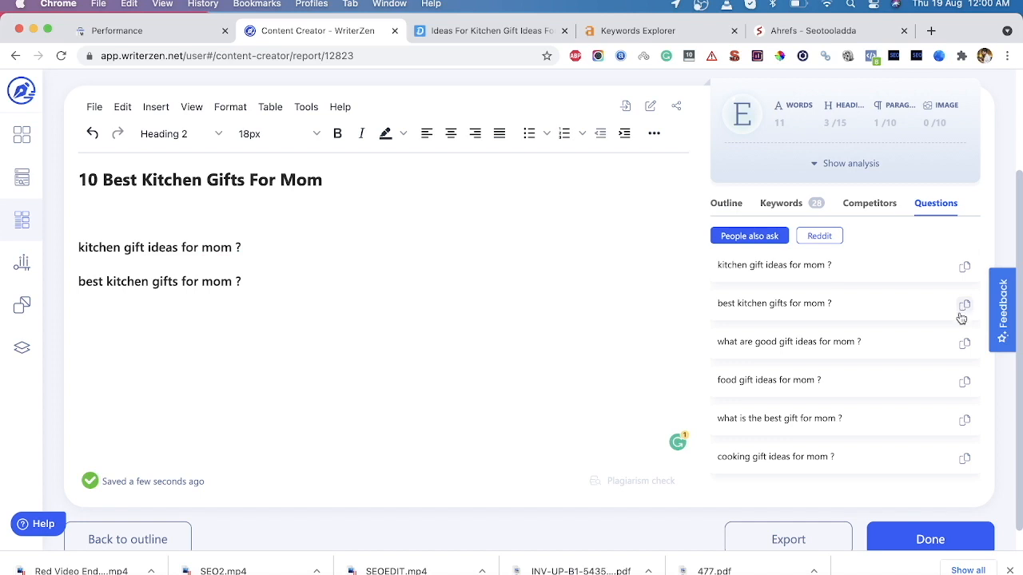
click(965, 344)
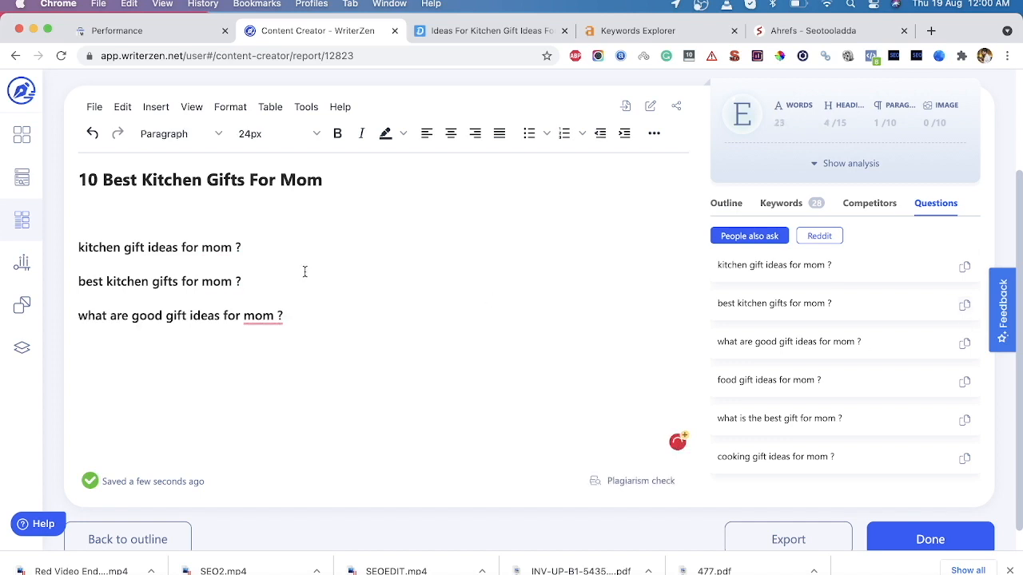
- Add an empty paragraph below the heading "kitchen gift ideas for mom ?" for its answer text
click(259, 237)
click(261, 246)
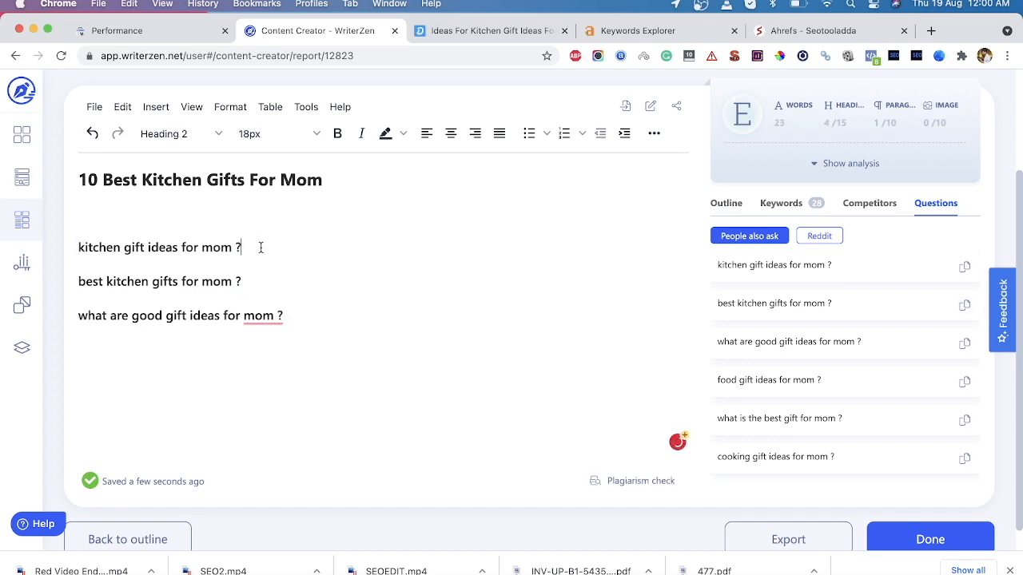
key(Return)
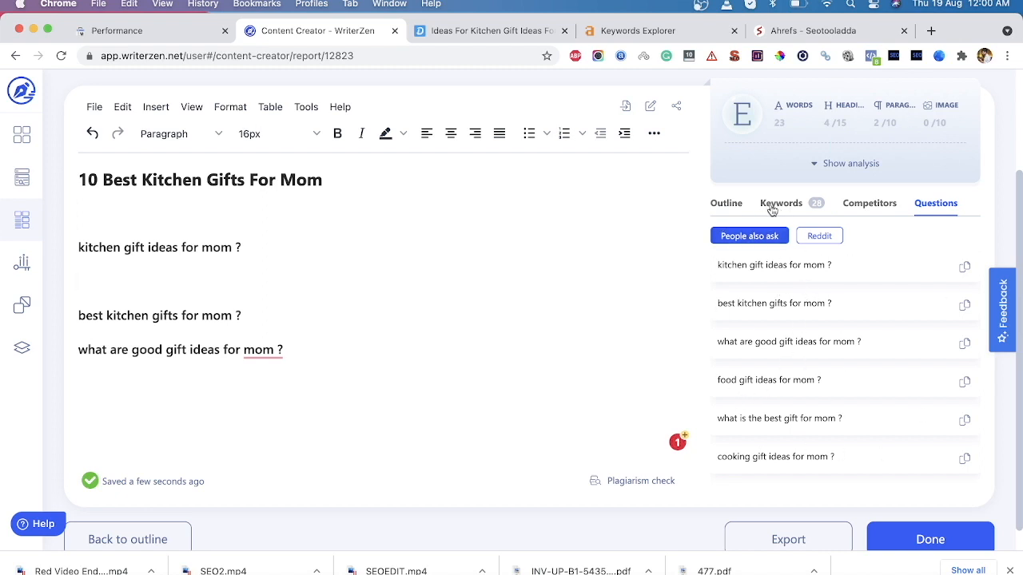
scroll(529, 278, down, 1)
scroll(529, 279, down, 2)
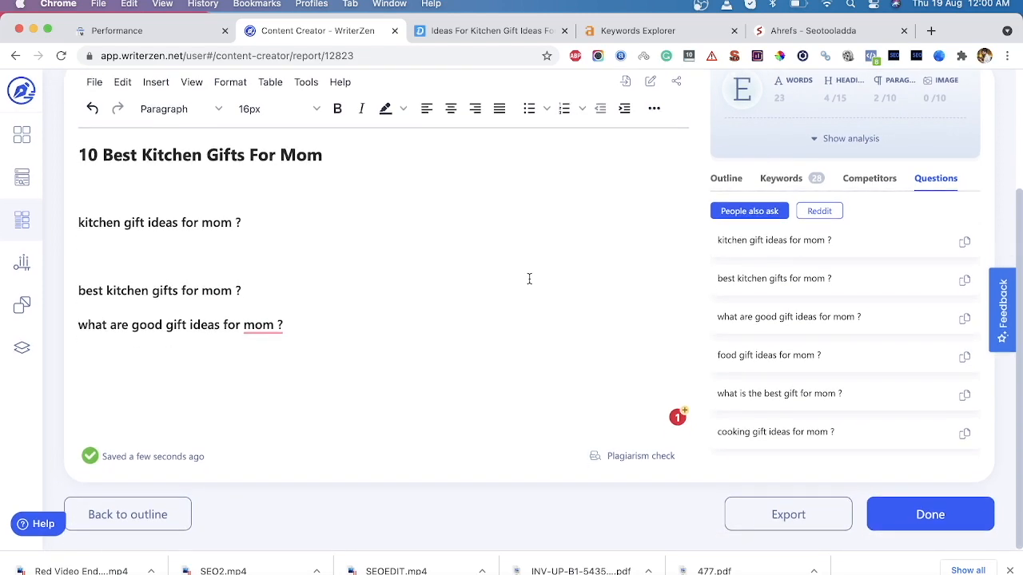
scroll(529, 278, up, 5)
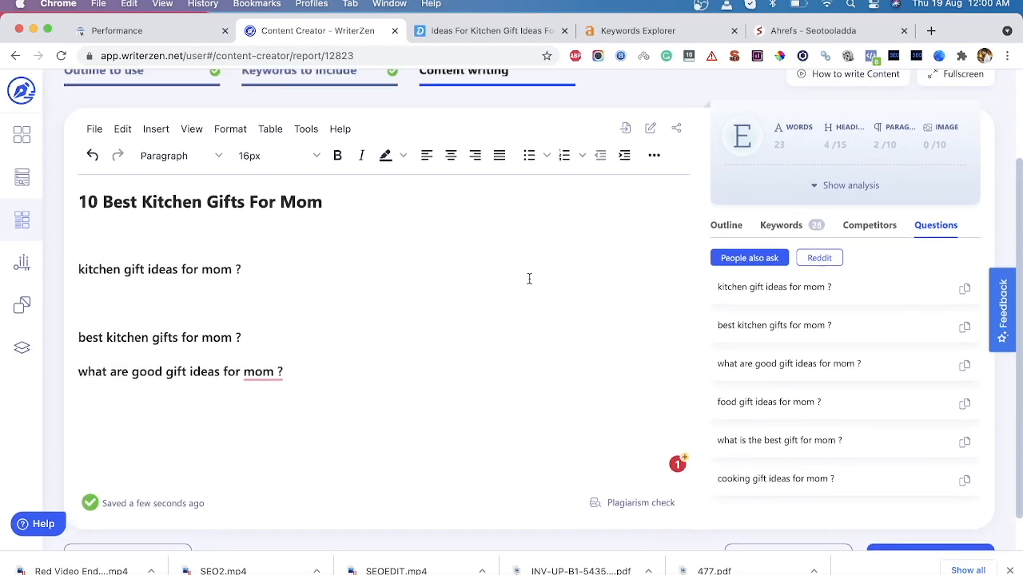